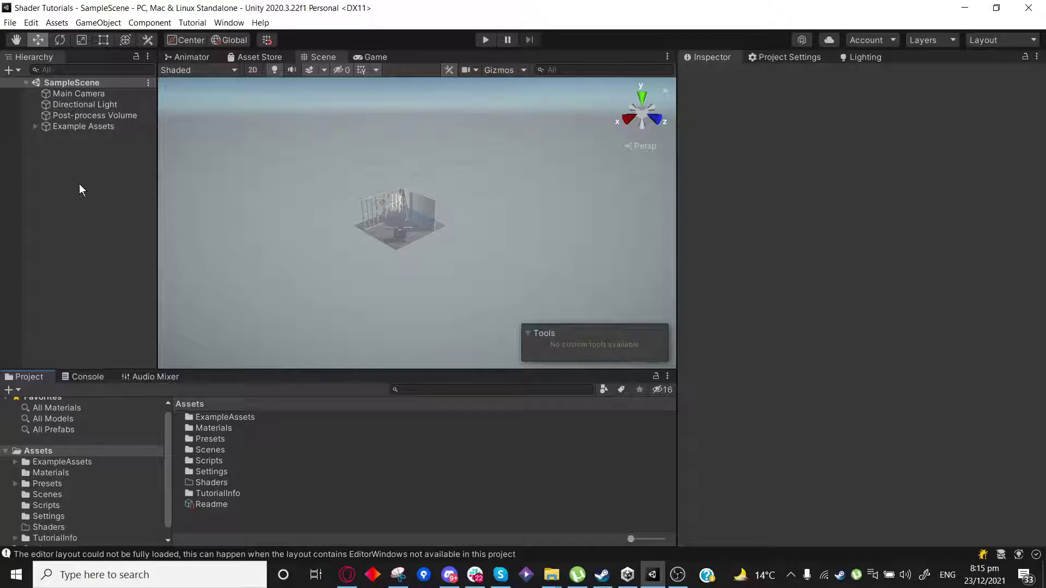
Create a Universal Render Pipeline Lit Shader Graph in the Shaders folder and name it CircleShader.
right_click(89, 141)
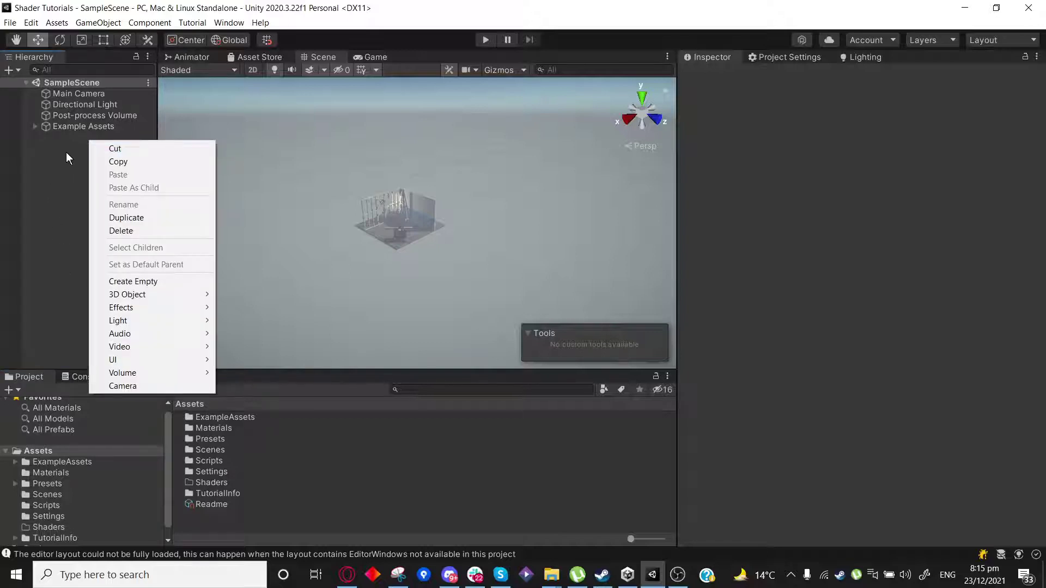
click(217, 480)
right_click(216, 481)
mouse_move(260, 175)
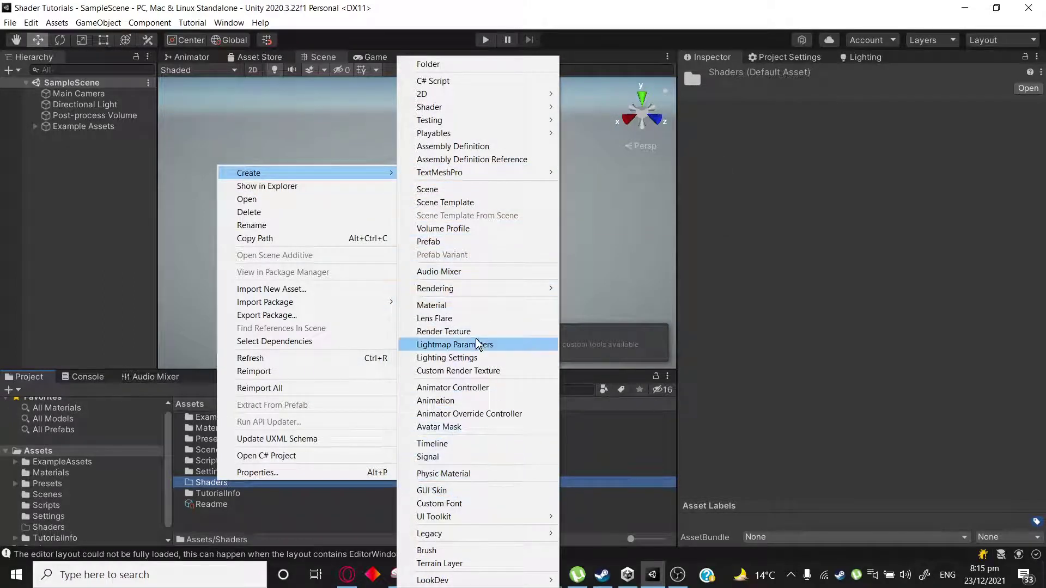
mouse_move(490, 106)
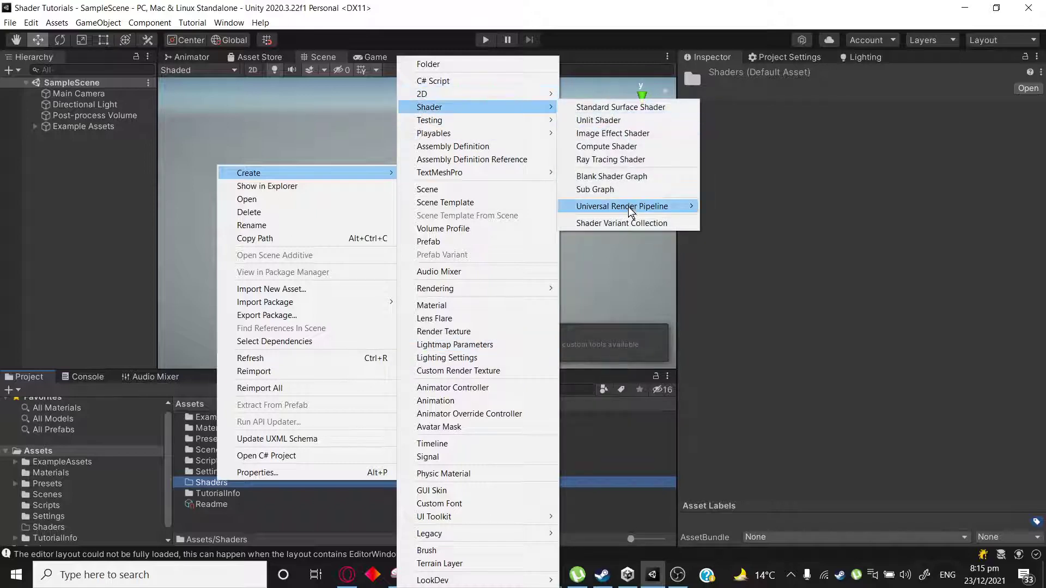
mouse_move(628, 207)
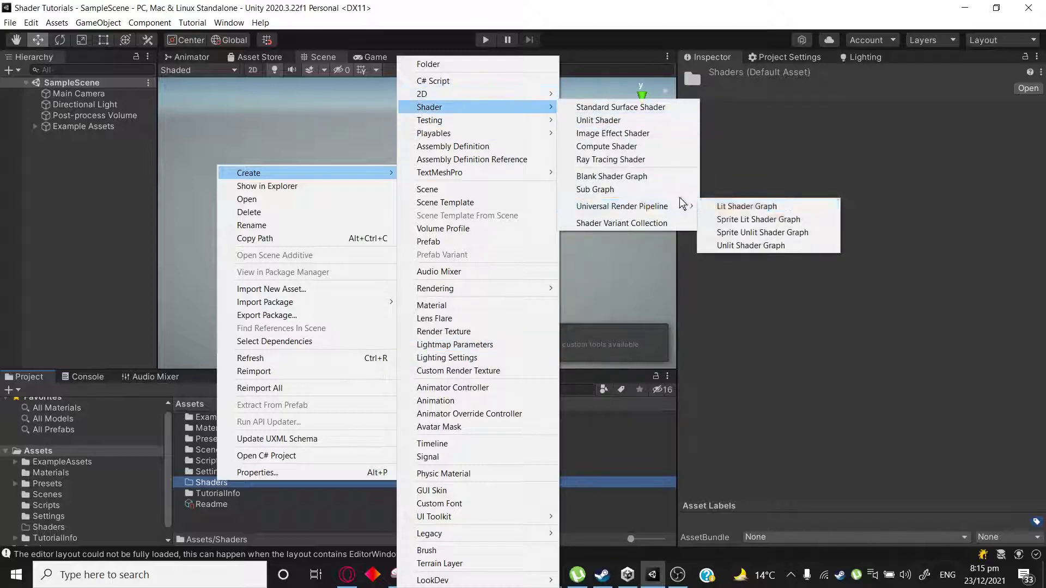
click(744, 207)
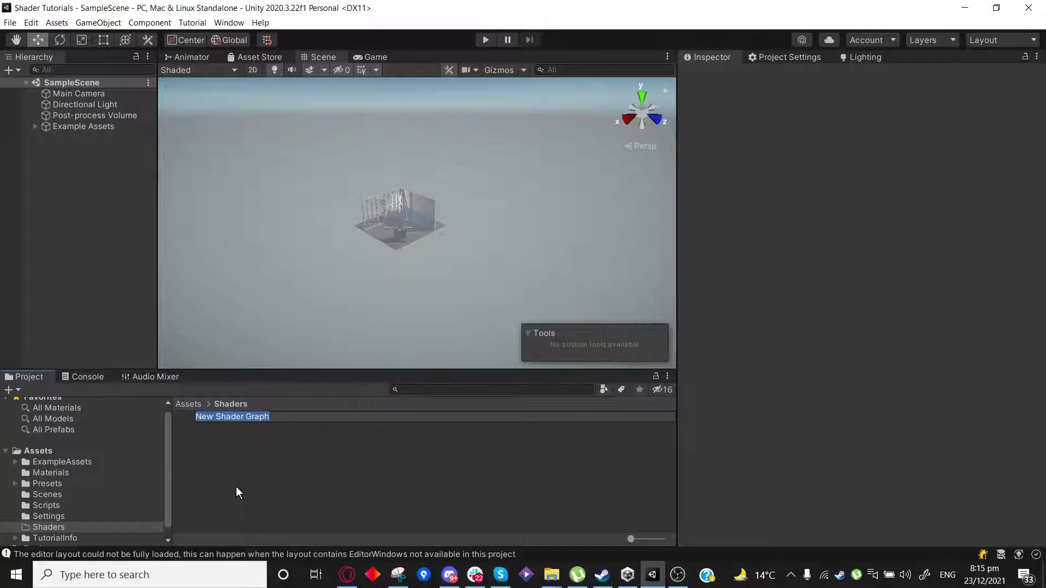
text(Circl)
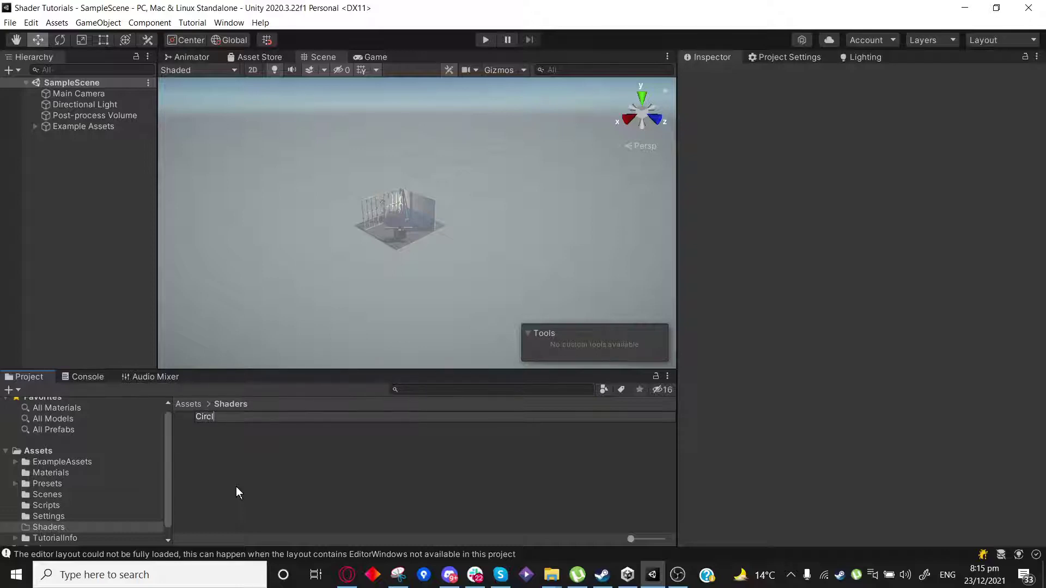
text(eShaper)
key(Return)
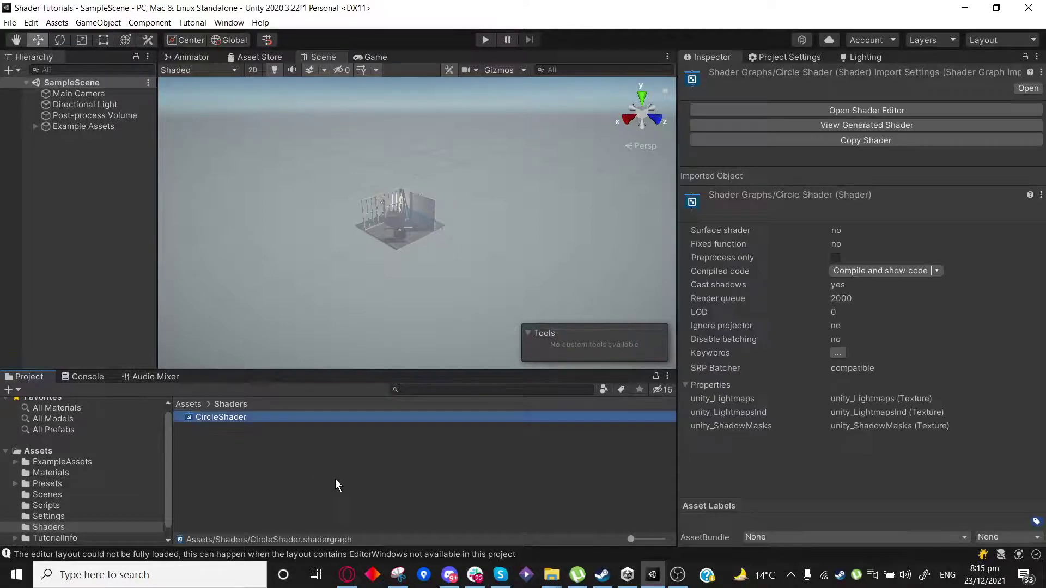
Add a 3D Quad object to the sample scene, keeping its default name.
scroll(378, 237, up, 6)
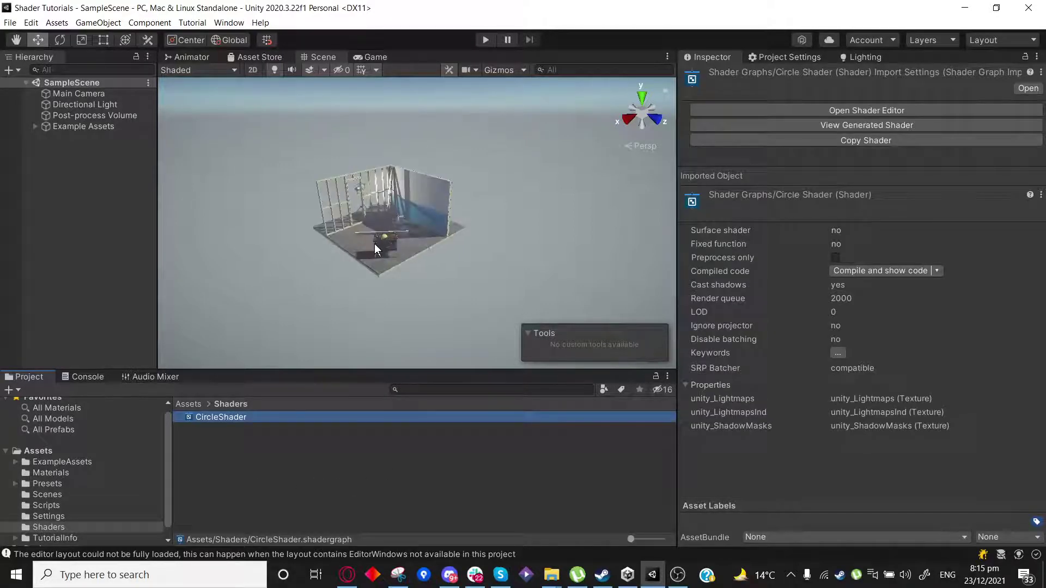
scroll(375, 246, down, 5)
middle_drag(358, 267, 404, 263)
scroll(384, 270, up, 3)
scroll(404, 262, up, 4)
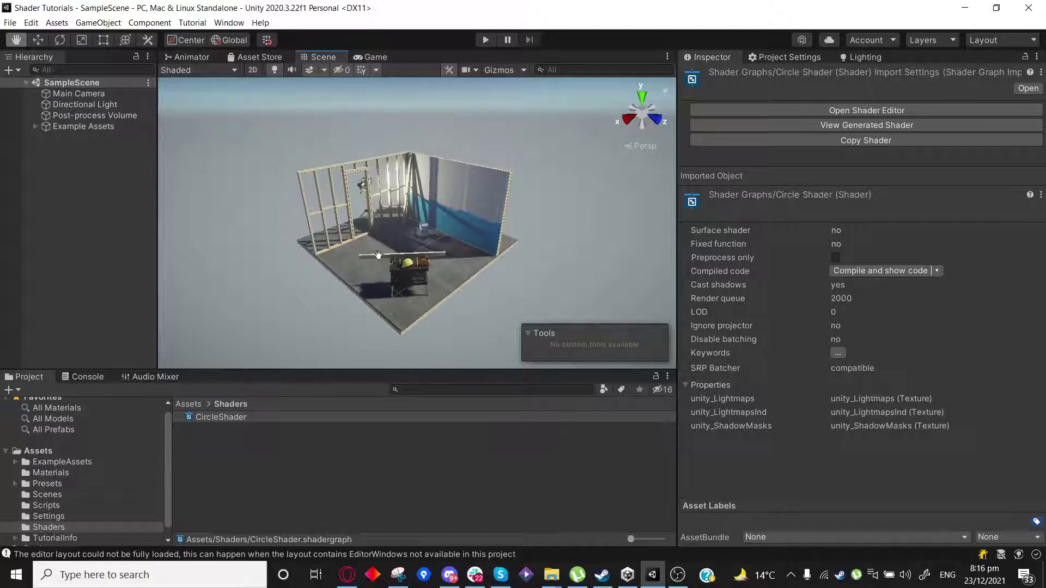
scroll(413, 293, up, 3)
mouse_move(406, 286)
alt+mouse_down()
mouse_move(372, 262)
mouse_move(399, 274)
alt+mouse_up()
scroll(295, 259, up, 5)
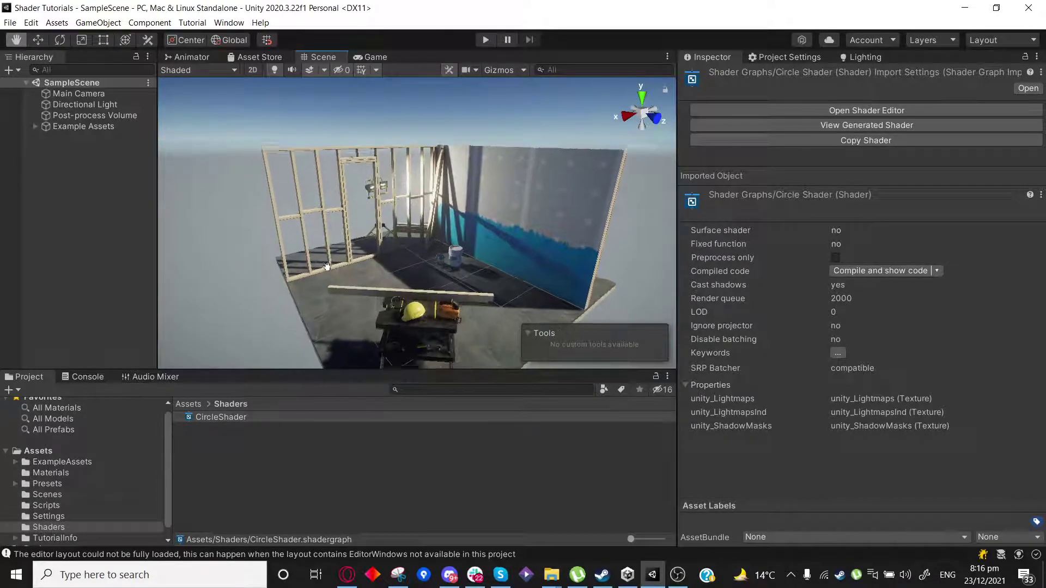
right_click(84, 144)
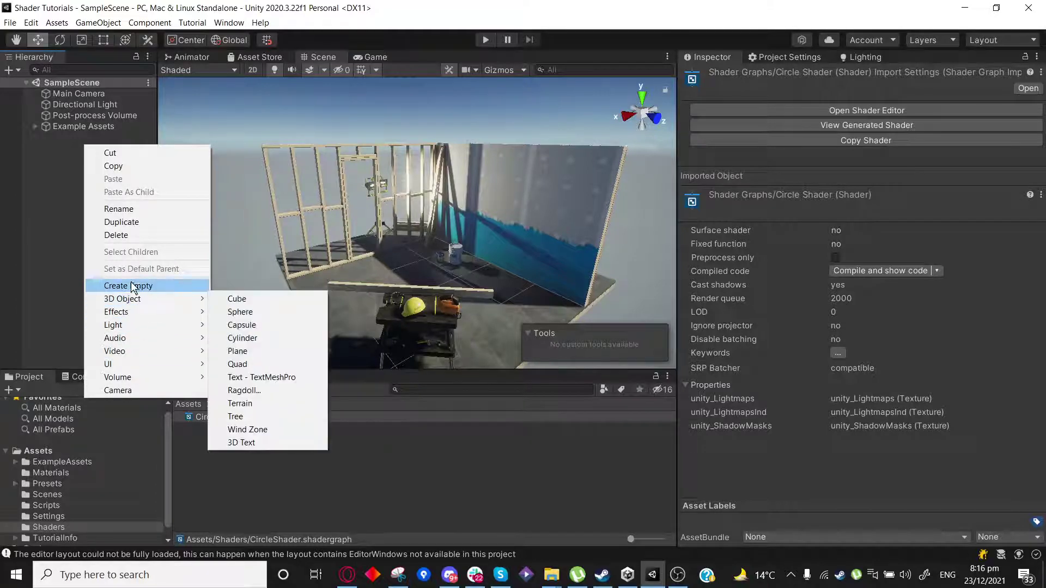
mouse_move(133, 299)
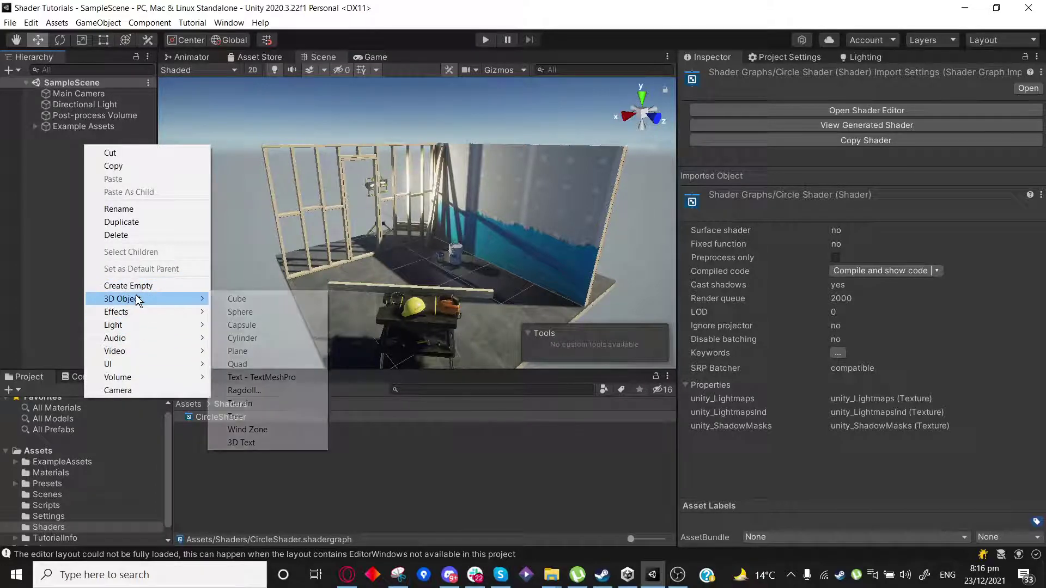
click(240, 363)
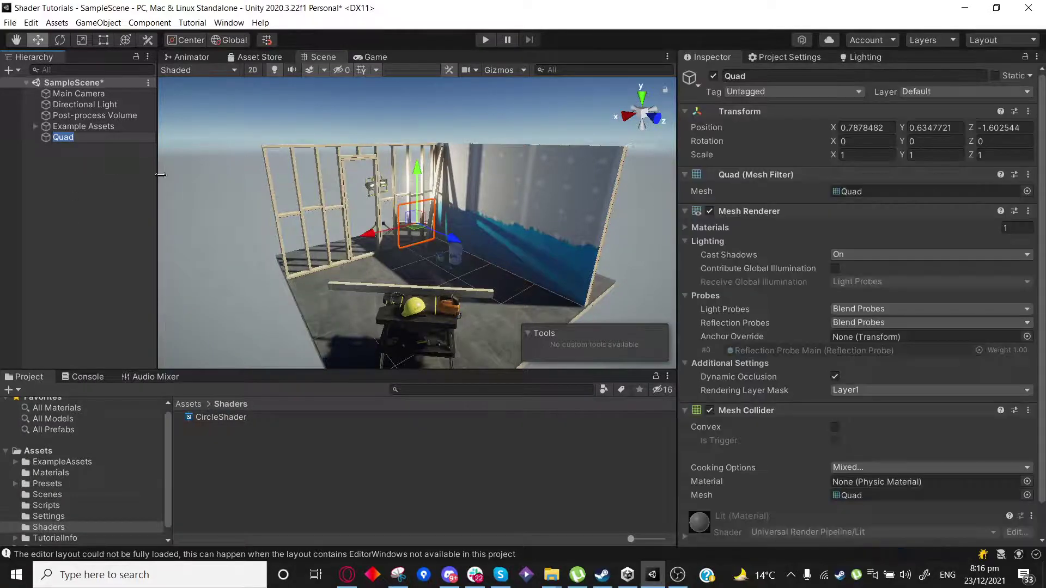
click(4, 251)
click(74, 138)
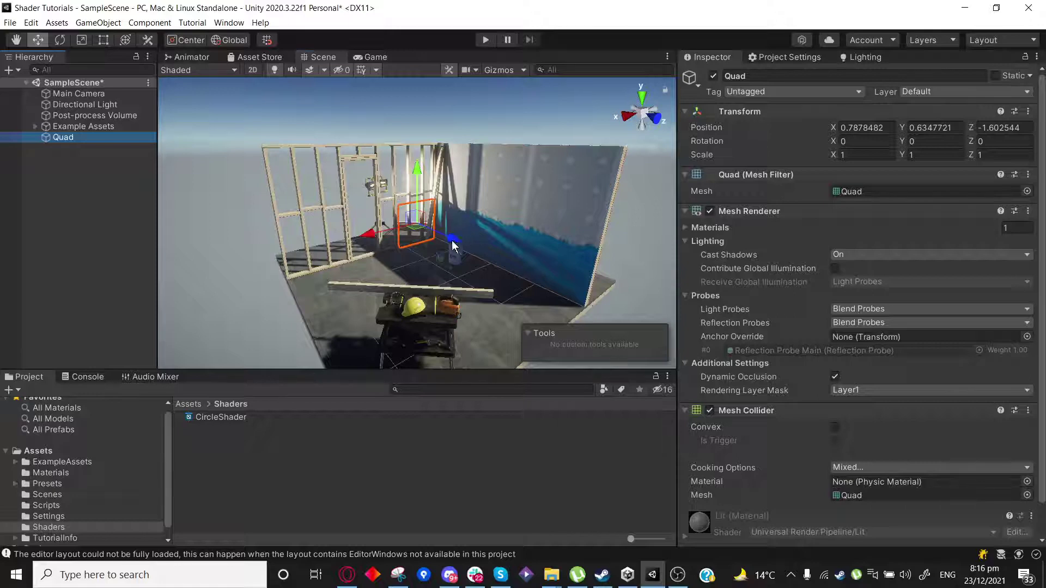
Move the Quad beside the construction set to about X 4.287, Y 1.607, Z 0.36.
drag(452, 245, 521, 295)
drag(445, 269, 214, 335)
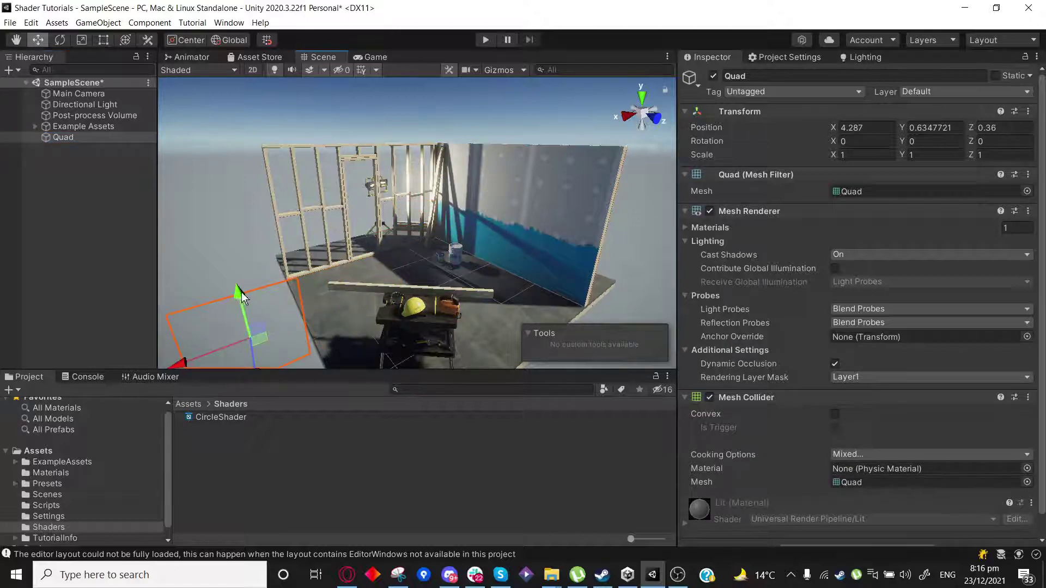
drag(239, 294, 224, 206)
middle_drag(256, 286, 332, 281)
alt+drag(331, 281, 459, 263)
scroll(459, 263, down, 3)
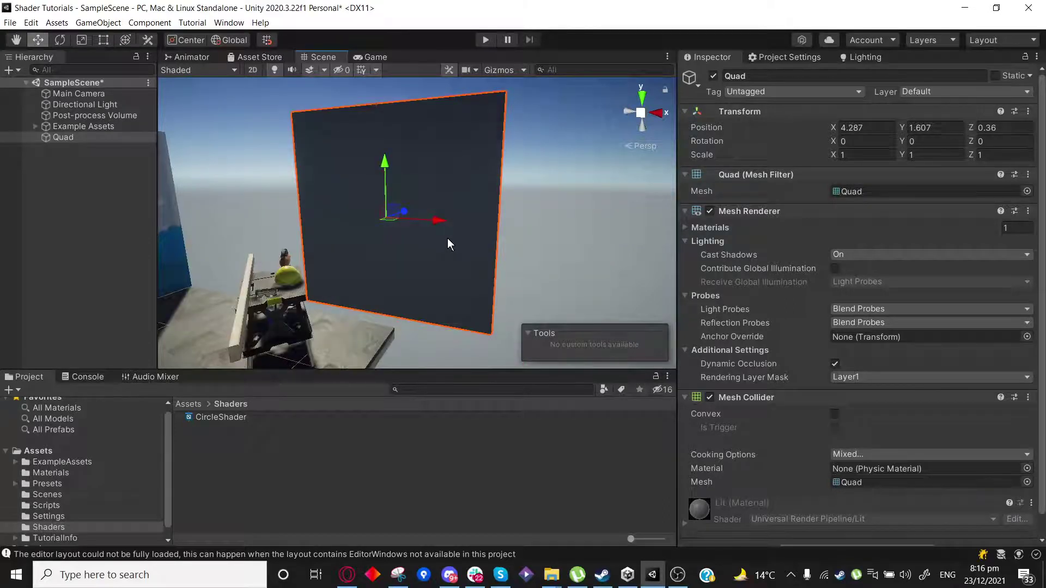
Open the CircleShader graph for editing, undock it into its own window and maximize it.
right_click(217, 443)
click(199, 472)
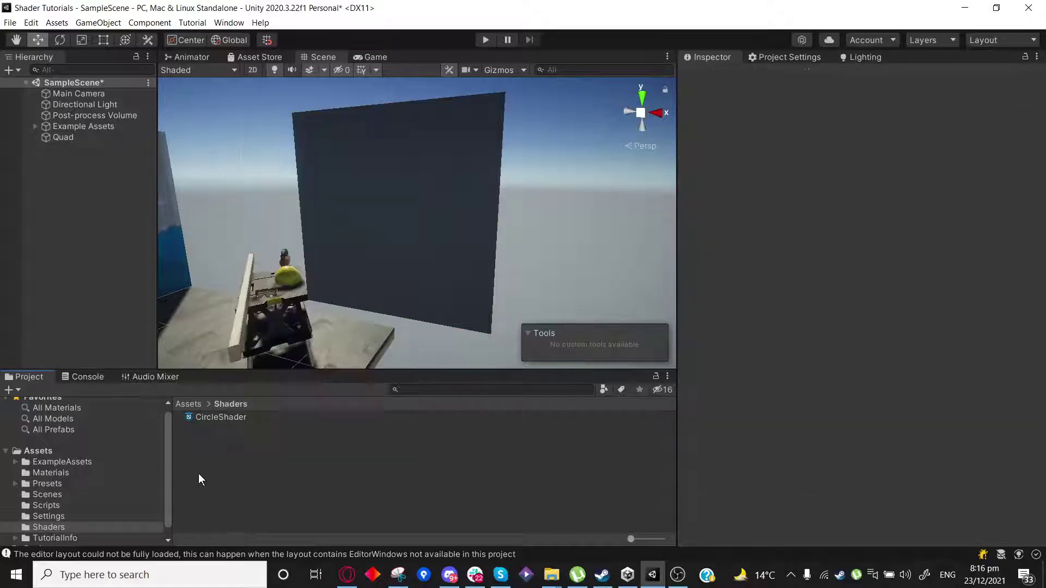
click(210, 418)
double_click(419, 417)
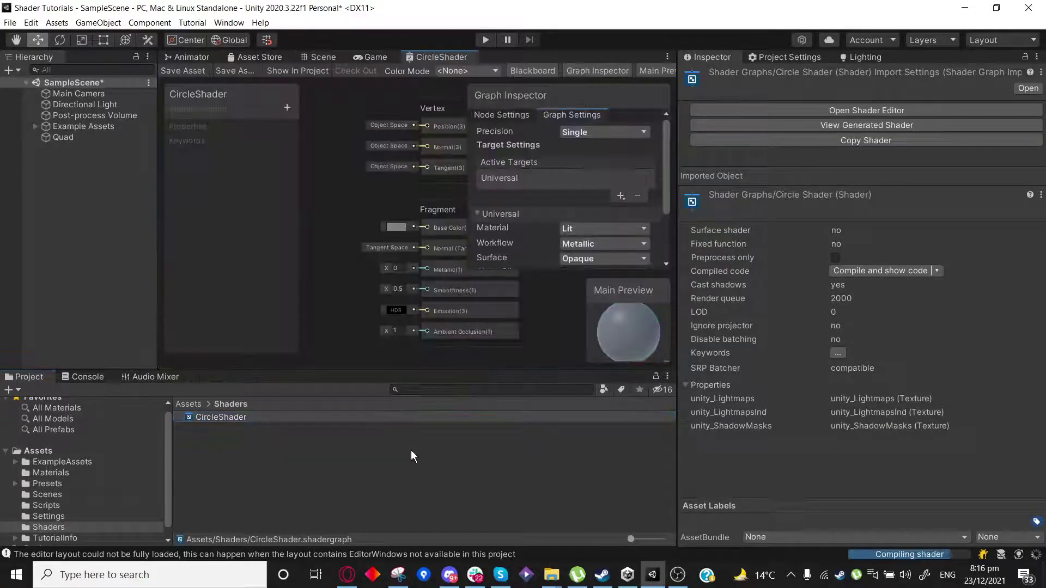
drag(437, 57, 900, 307)
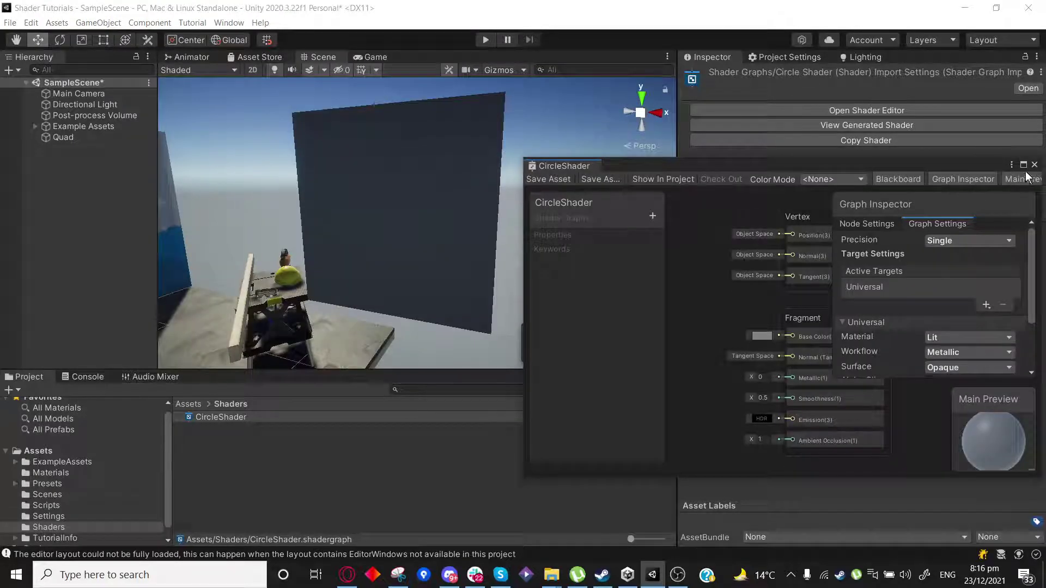
click(1023, 165)
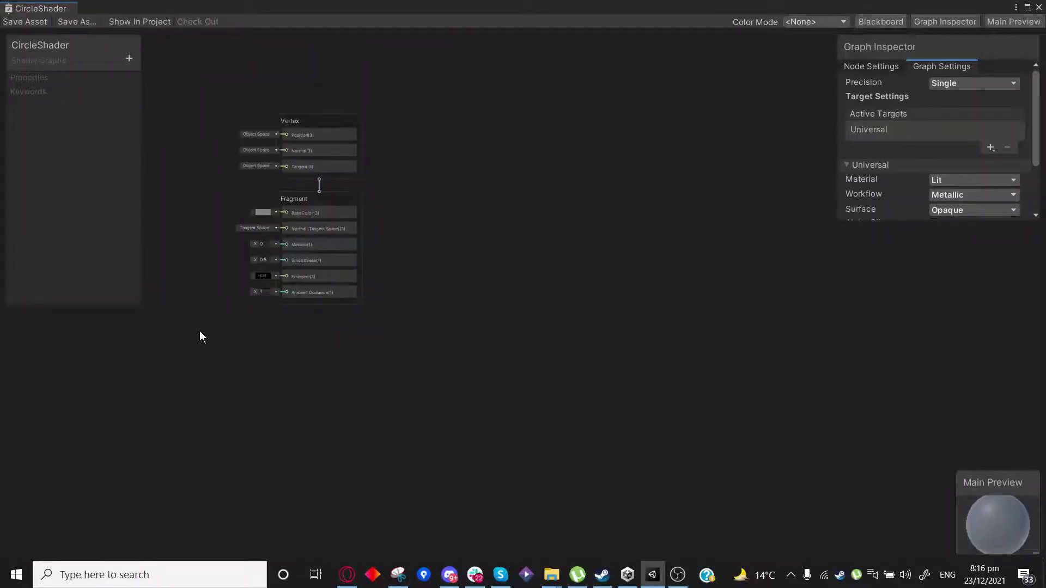
middle_drag(199, 337, 740, 373)
right_click(268, 173)
click(308, 180)
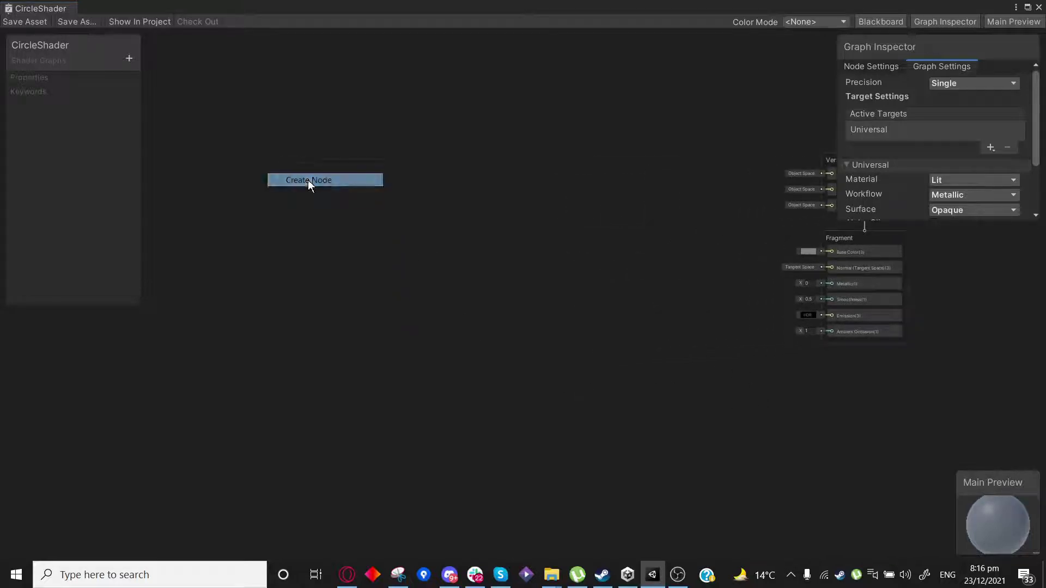
key(Escape)
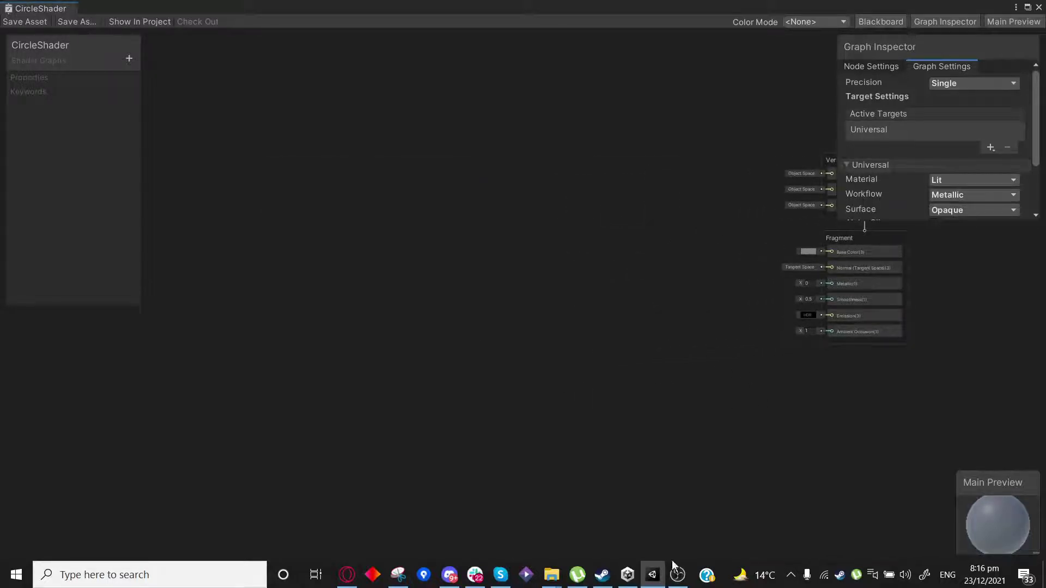
click(677, 576)
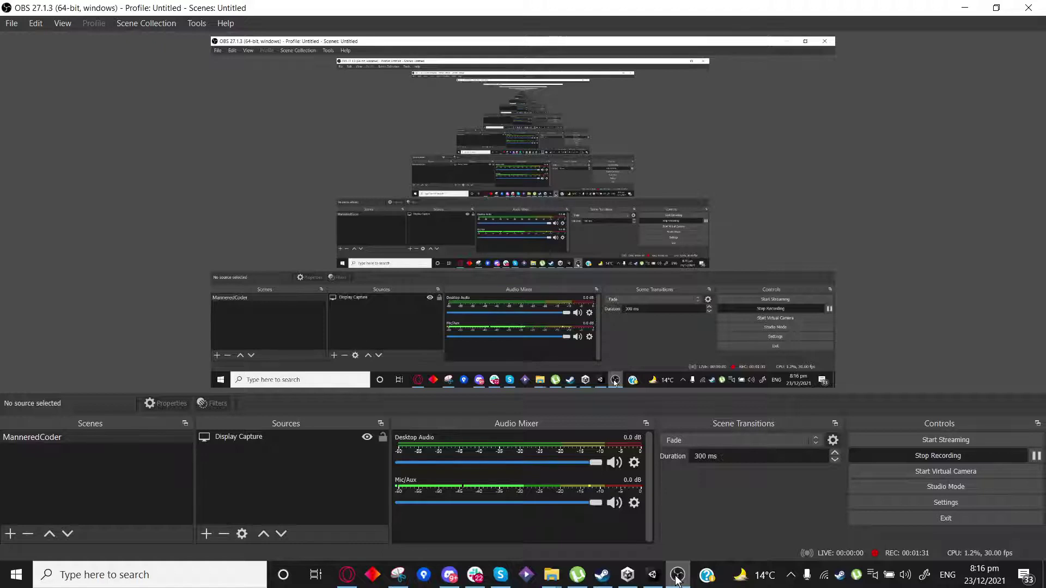
click(678, 578)
Add a UV node to the empty area of the CircleShader graph.
right_click(281, 201)
click(282, 204)
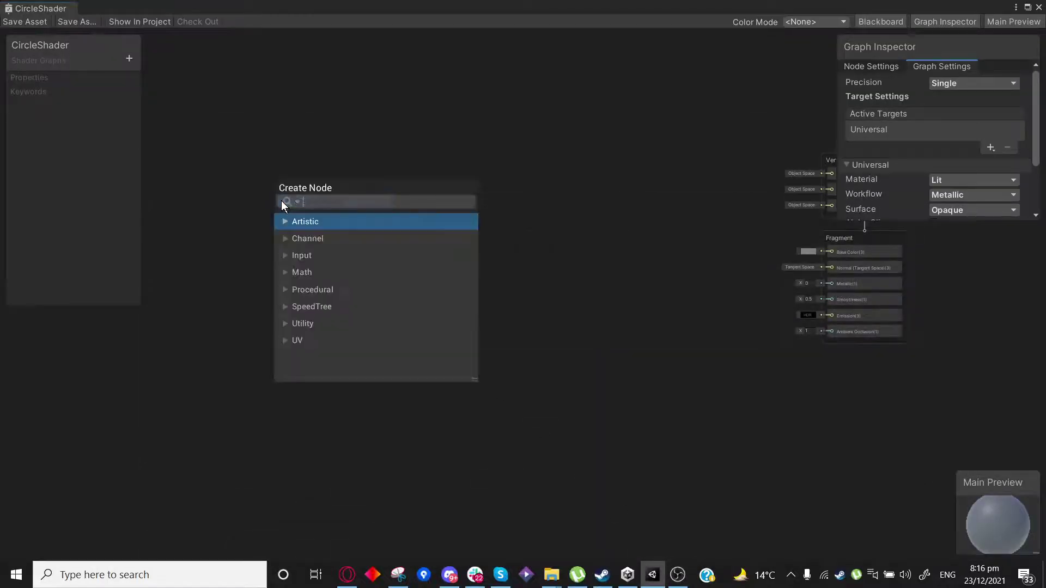
text(uv)
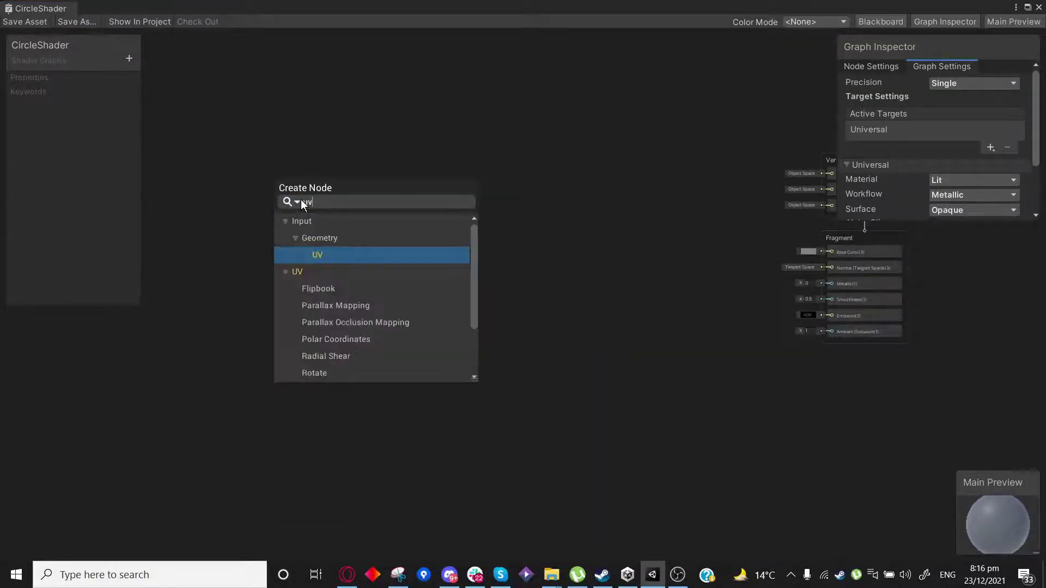
key(Return)
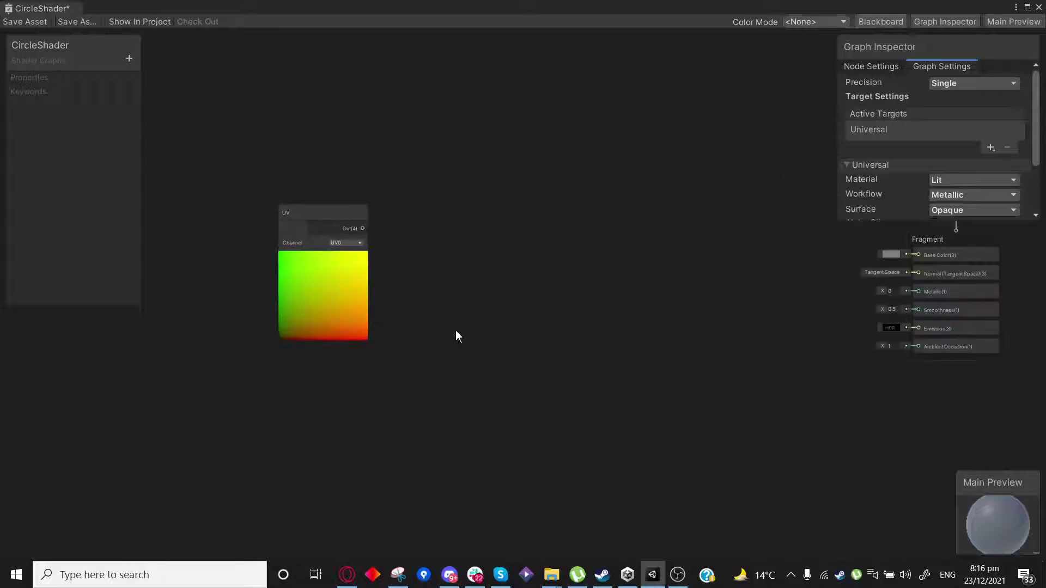
Move the Vertex and Fragment stack slightly closer to the UV node.
middle_drag(541, 334, 380, 377)
drag(704, 107, 704, 108)
drag(766, 183, 717, 188)
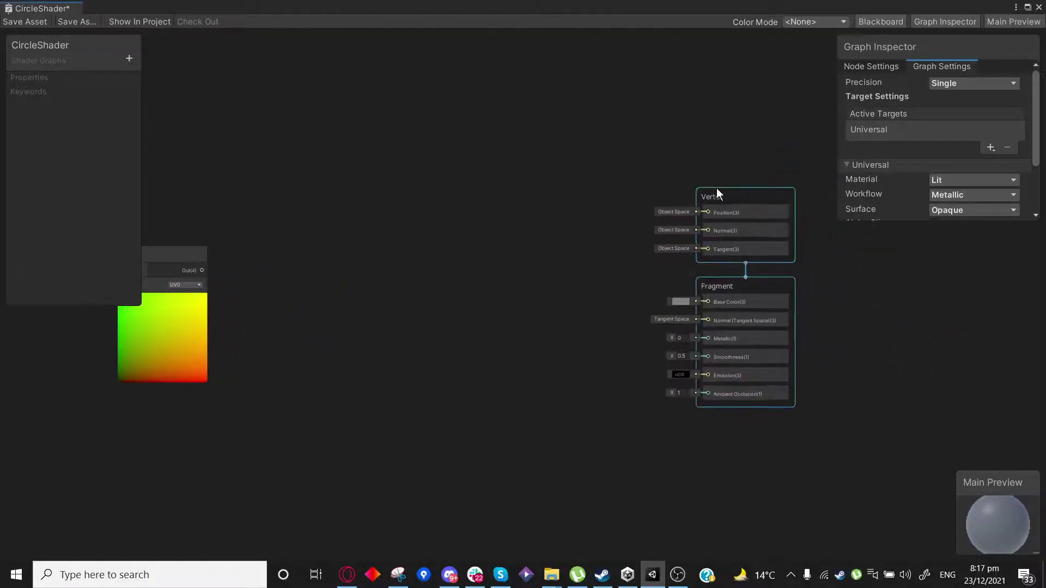
middle_drag(322, 368, 452, 318)
drag(322, 214, 404, 205)
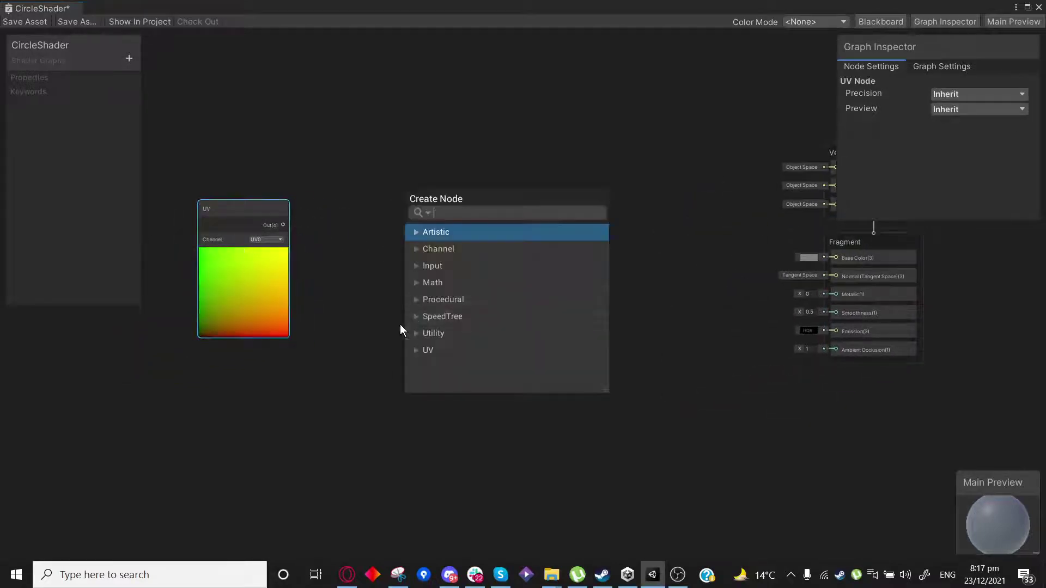
click(345, 277)
right_click(398, 244)
click(364, 271)
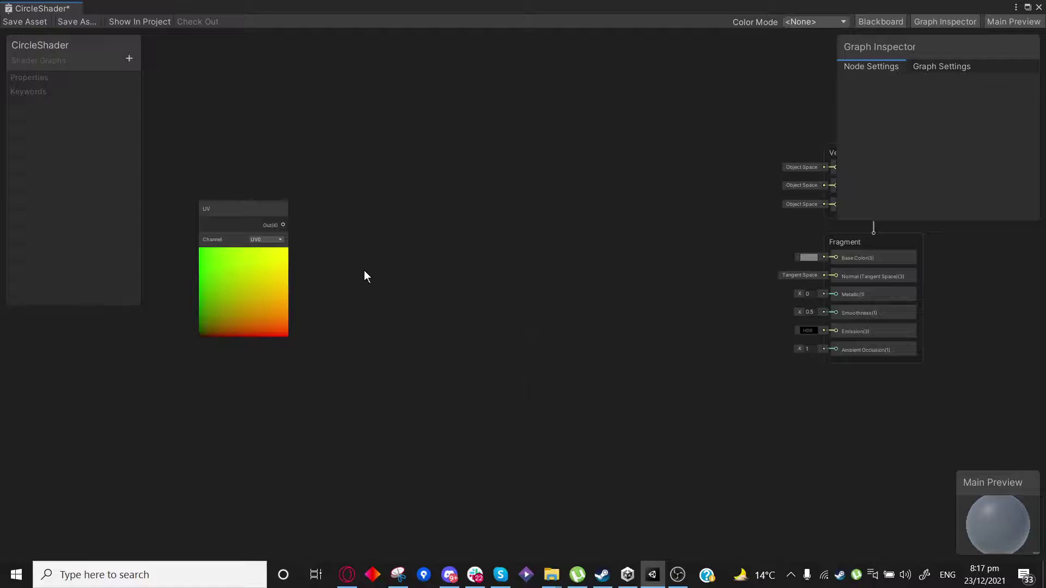
drag(284, 226, 436, 271)
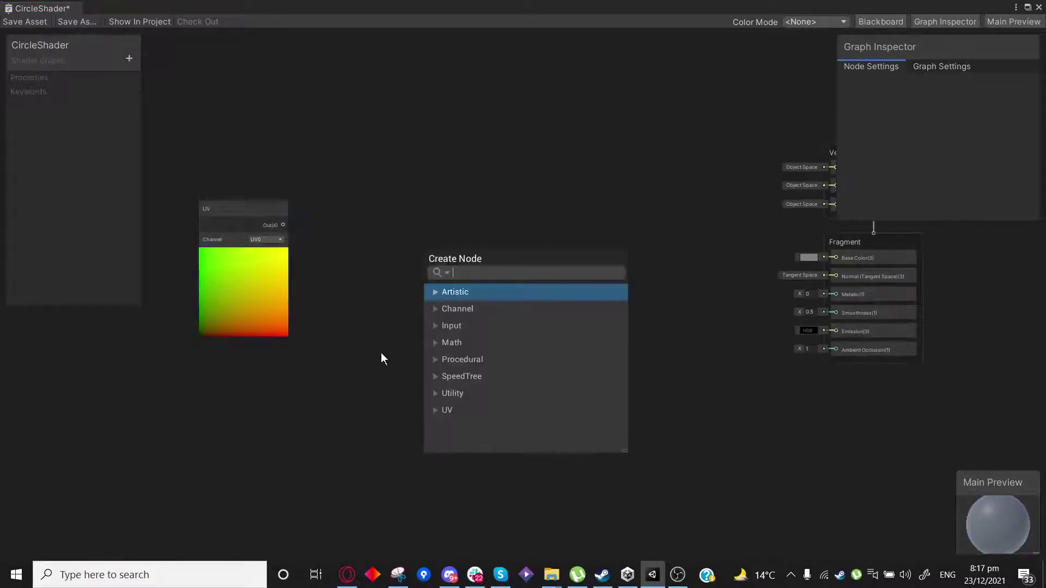
click(314, 384)
drag(307, 386, 407, 287)
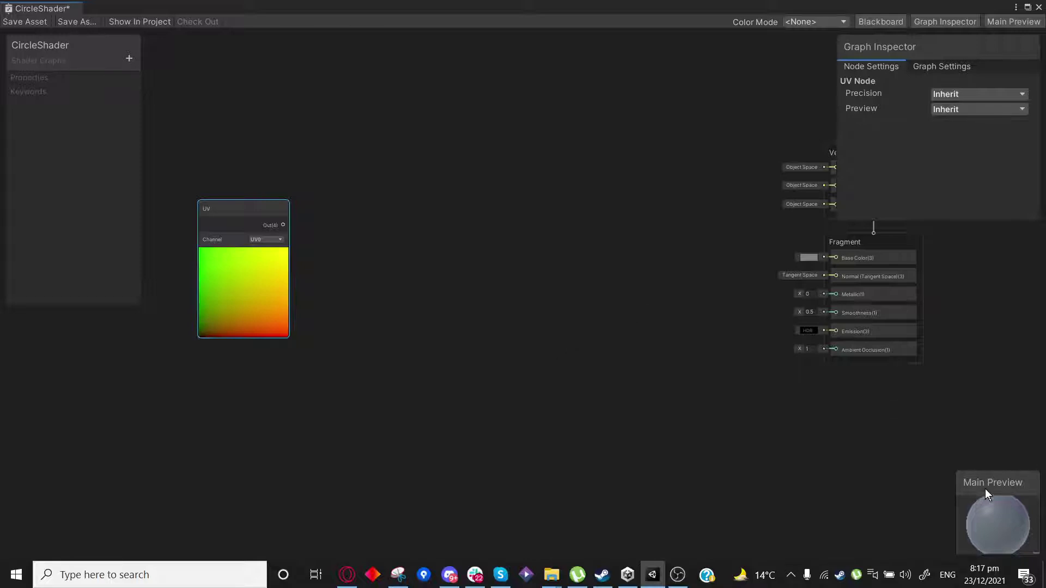
Enlarge the Main Preview to about twice its size, place it below the Graph Inspector and set its preview mesh to Quad.
drag(985, 489, 874, 395)
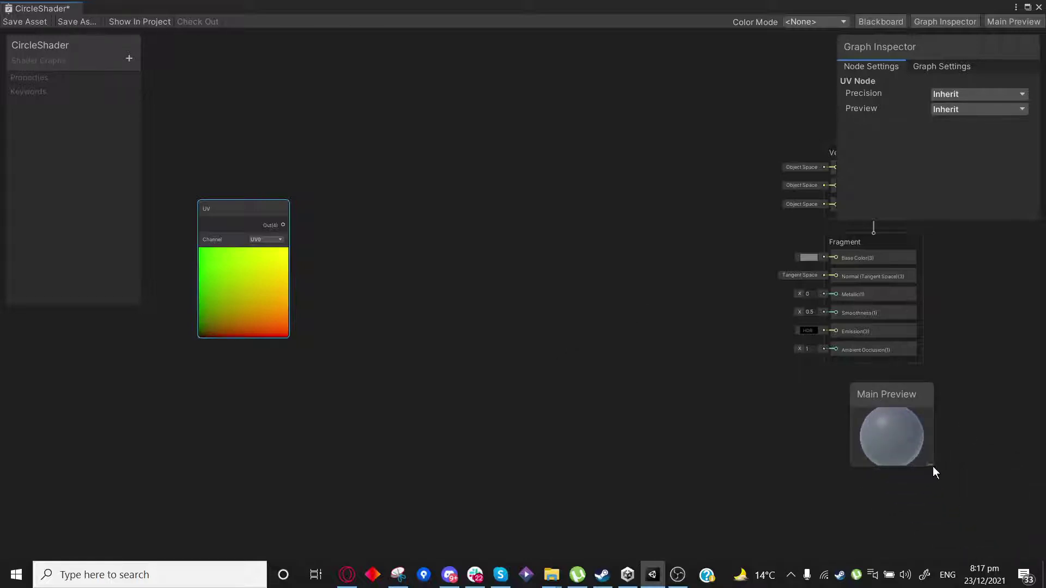
drag(929, 464, 1022, 553)
right_click(890, 446)
click(909, 504)
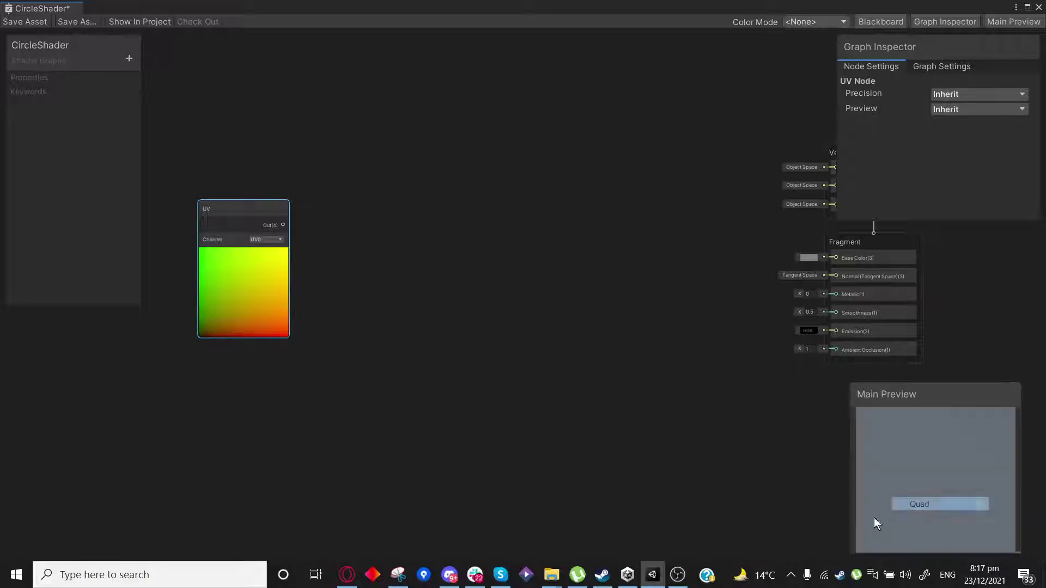
drag(924, 504, 908, 514)
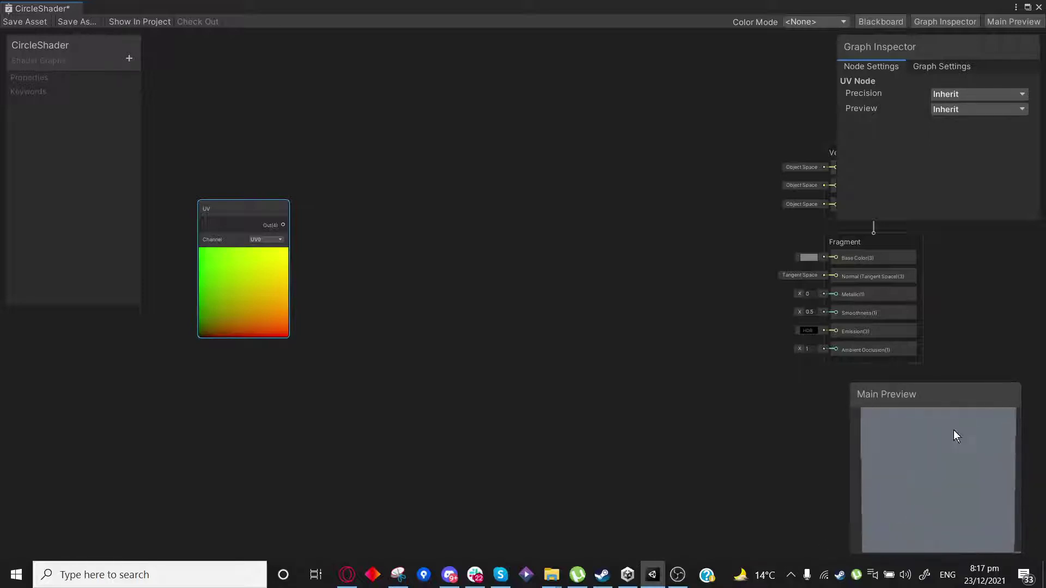
drag(948, 400, 937, 368)
middle_drag(724, 471, 652, 397)
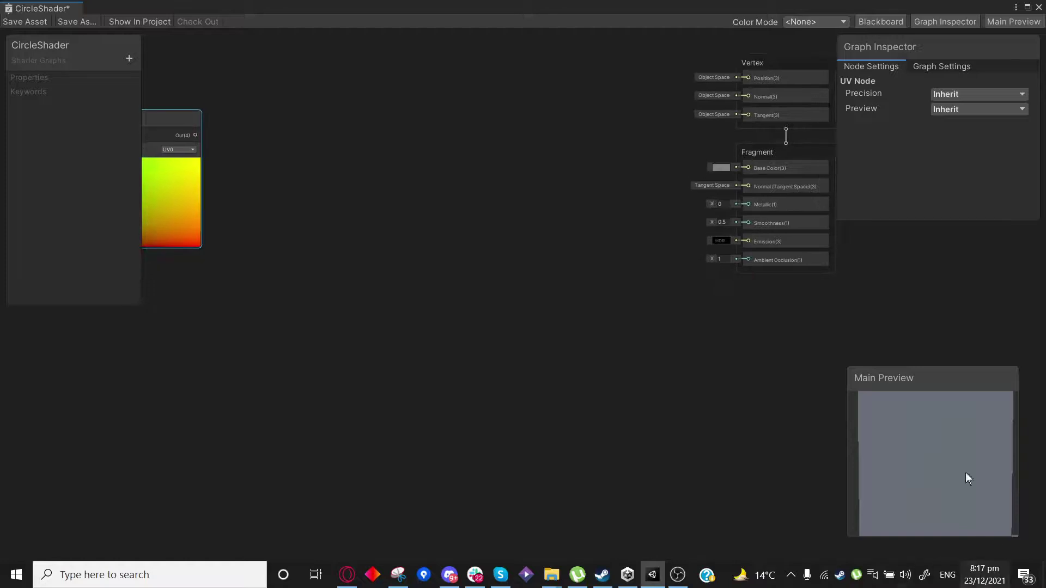
Enlarge the Main Preview further so that it fills the space below the Graph Inspector.
drag(917, 386, 858, 316)
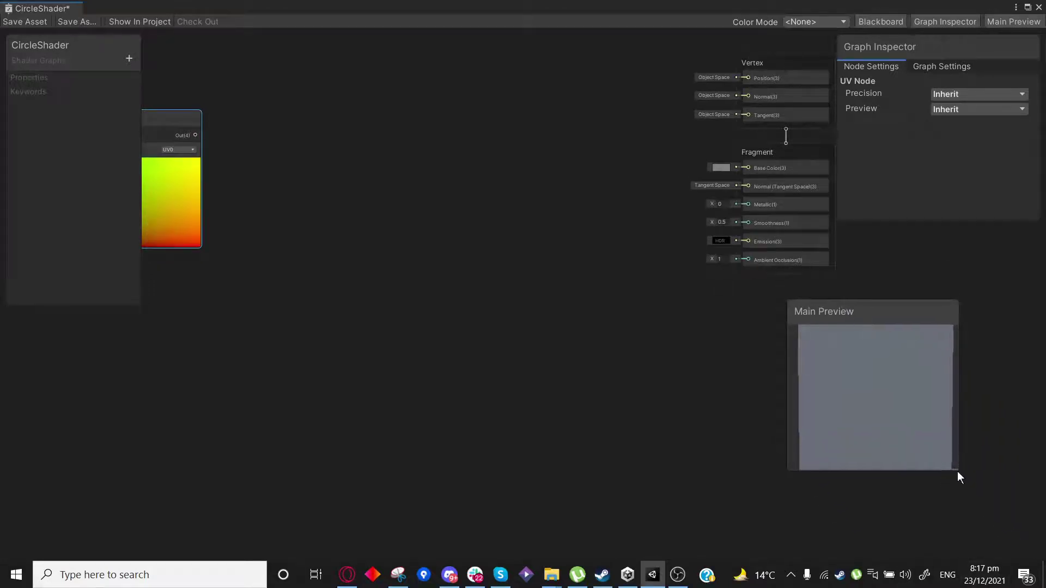
drag(960, 469, 1030, 554)
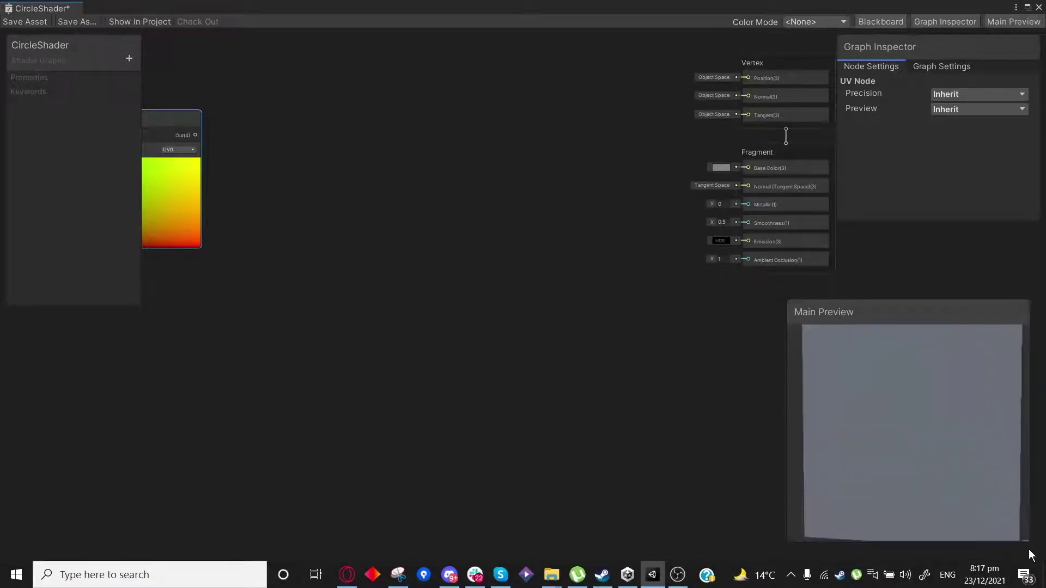
middle_drag(385, 287, 430, 292)
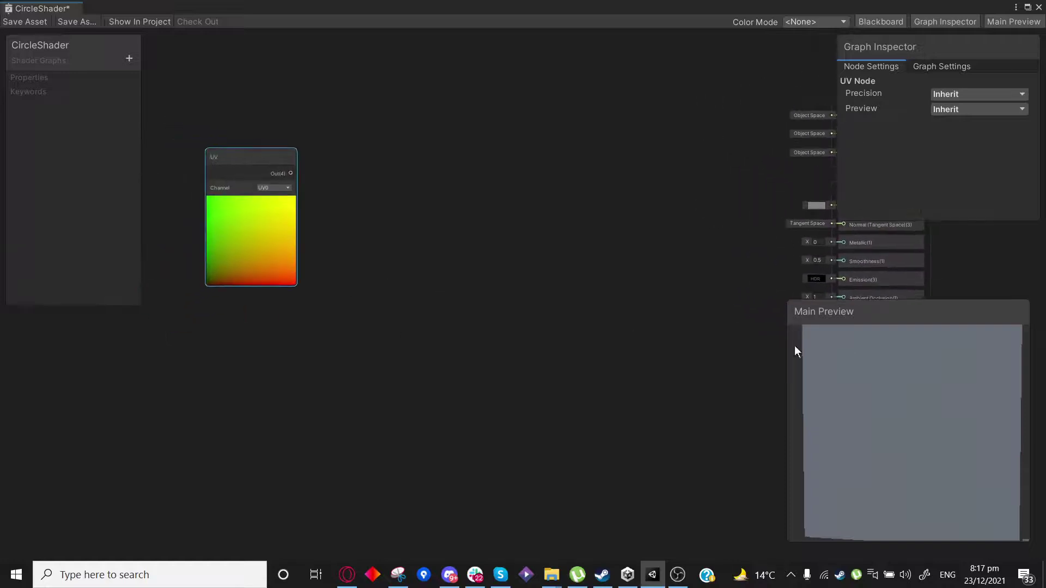
drag(900, 313, 901, 321)
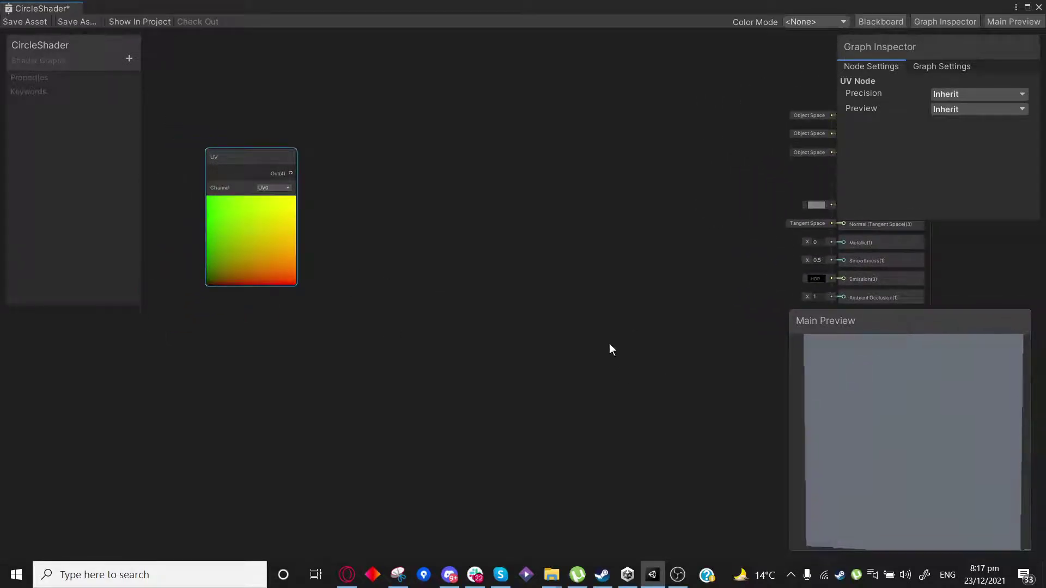
Move the Vertex and Fragment stack closer to the UV node and readjust the Main Preview's position.
middle_drag(609, 343, 528, 364)
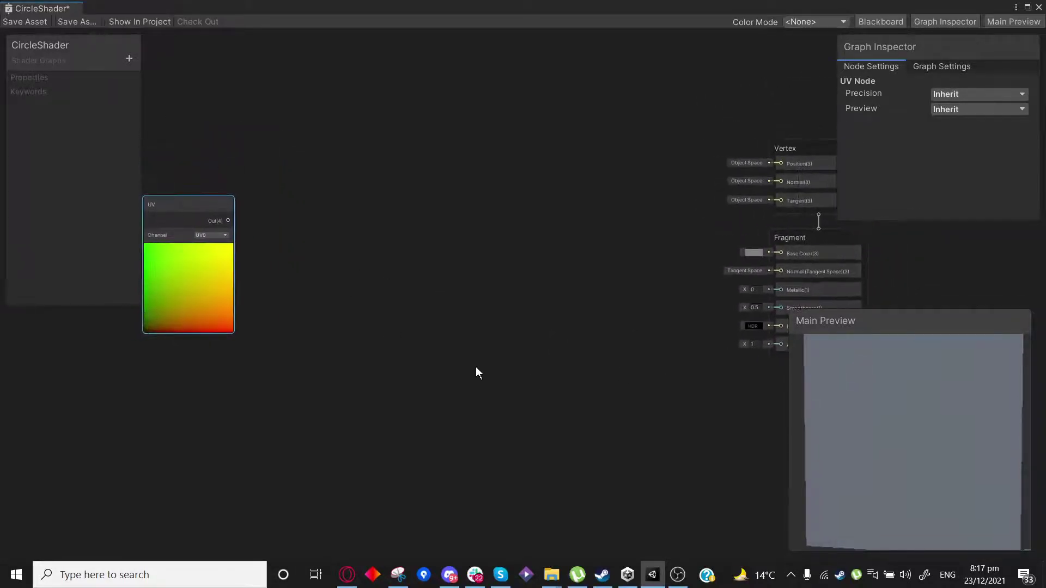
scroll(570, 340, down, 1)
middle_drag(570, 334, 507, 319)
click(698, 163)
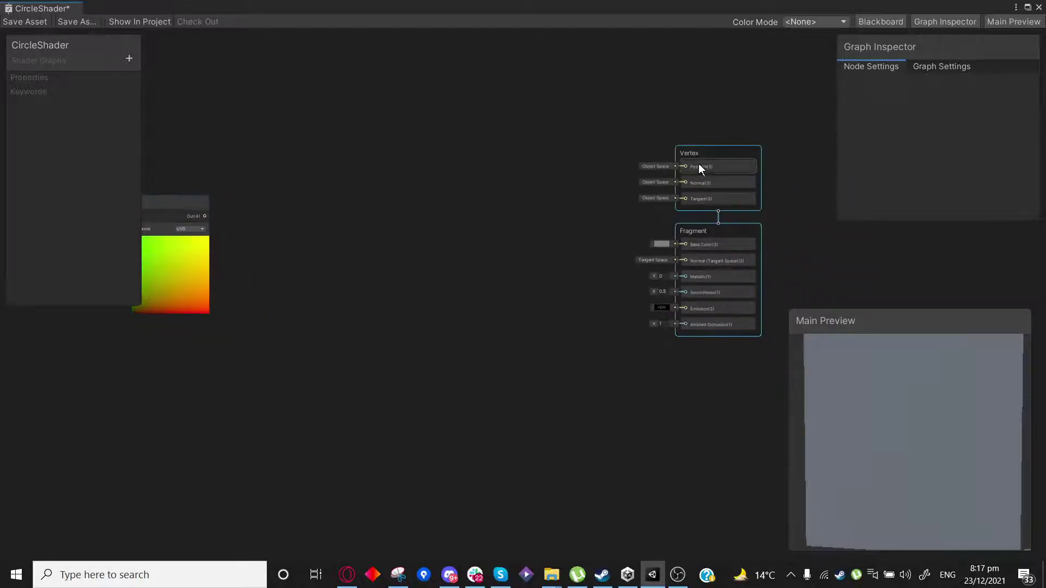
drag(701, 155, 620, 152)
click(683, 452)
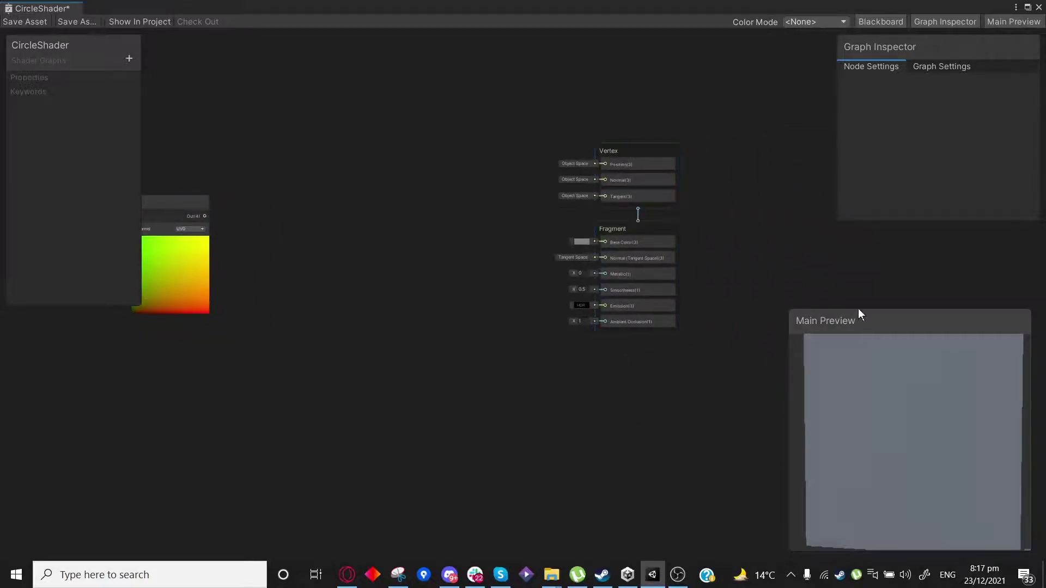
drag(858, 314, 930, 388)
key(a)
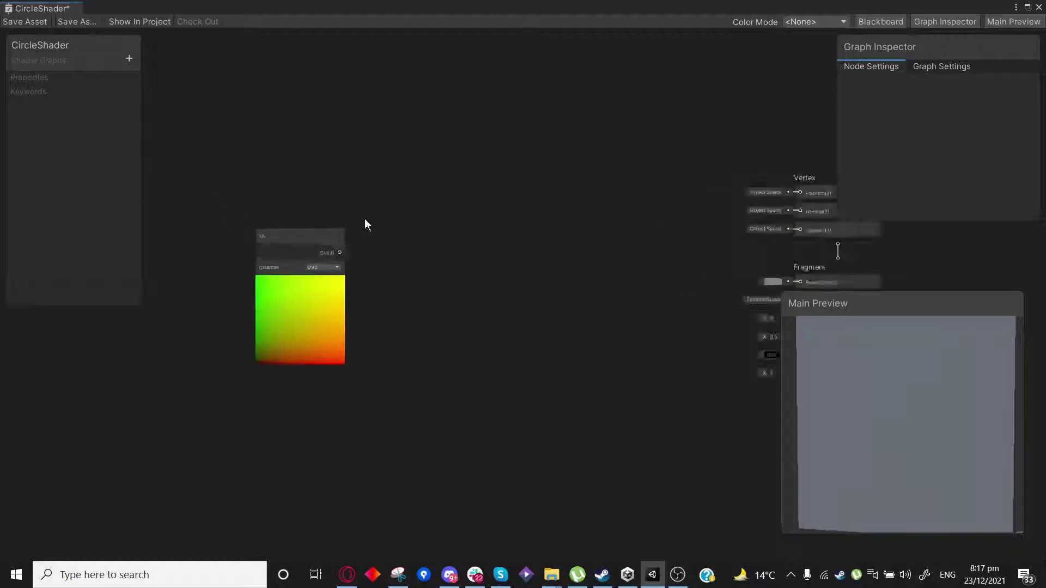
Move the UV node slightly farther away from the Vertex and Fragment stack.
click(283, 196)
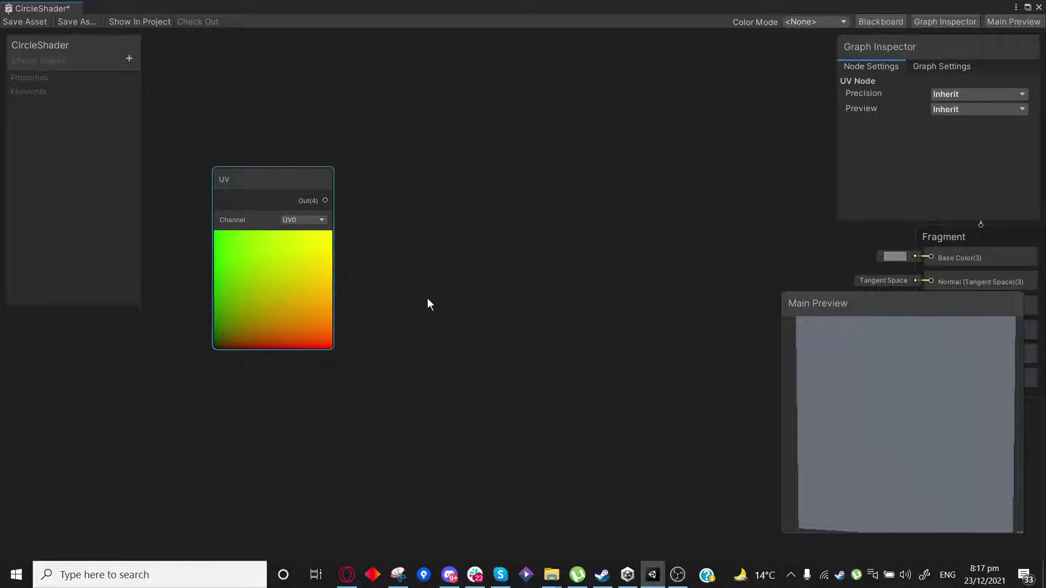
middle_drag(428, 299, 371, 274)
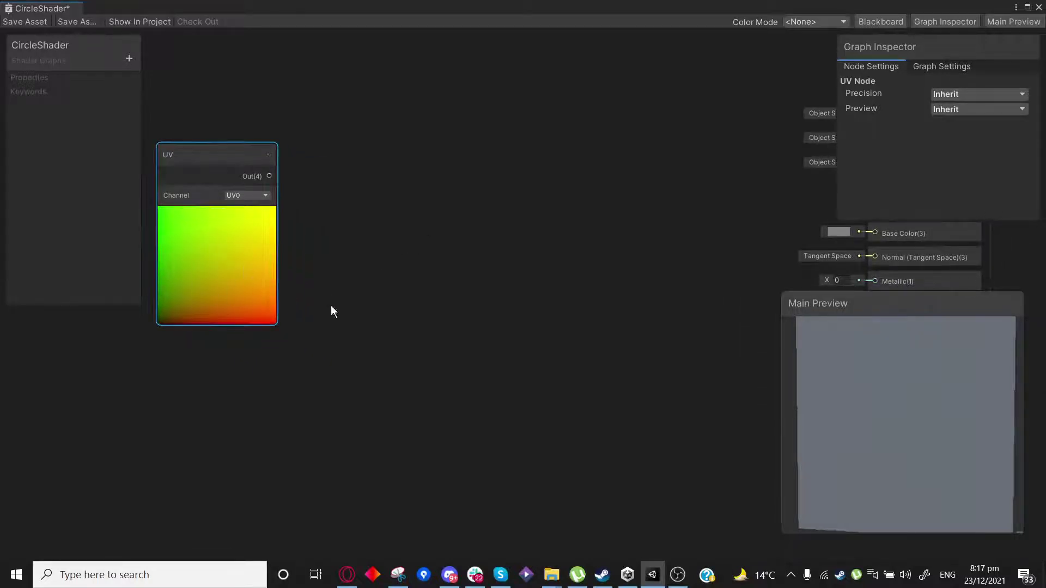
middle_drag(331, 306, 345, 307)
scroll(402, 333, down, 1)
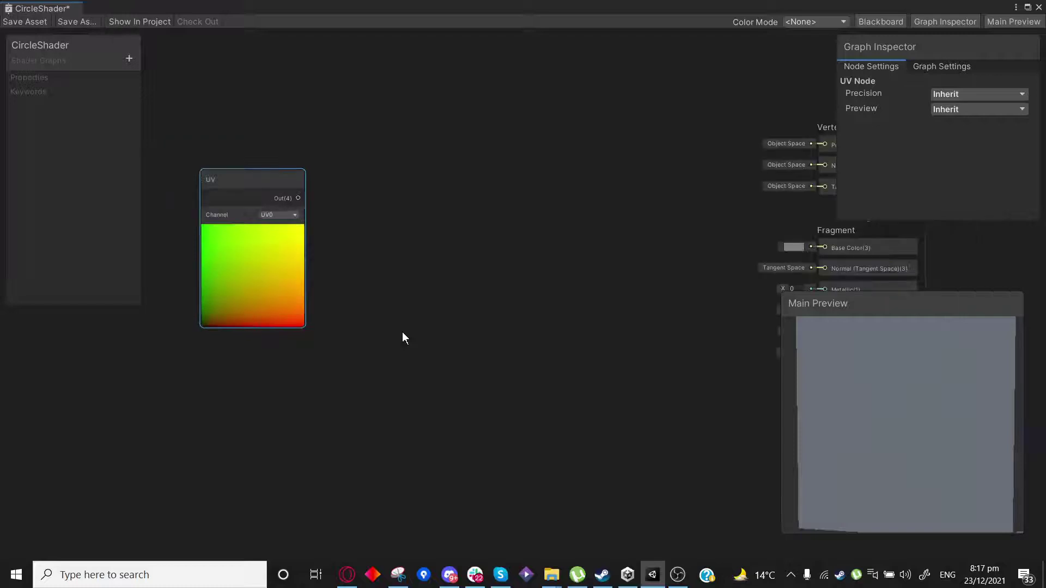
drag(252, 178, 220, 175)
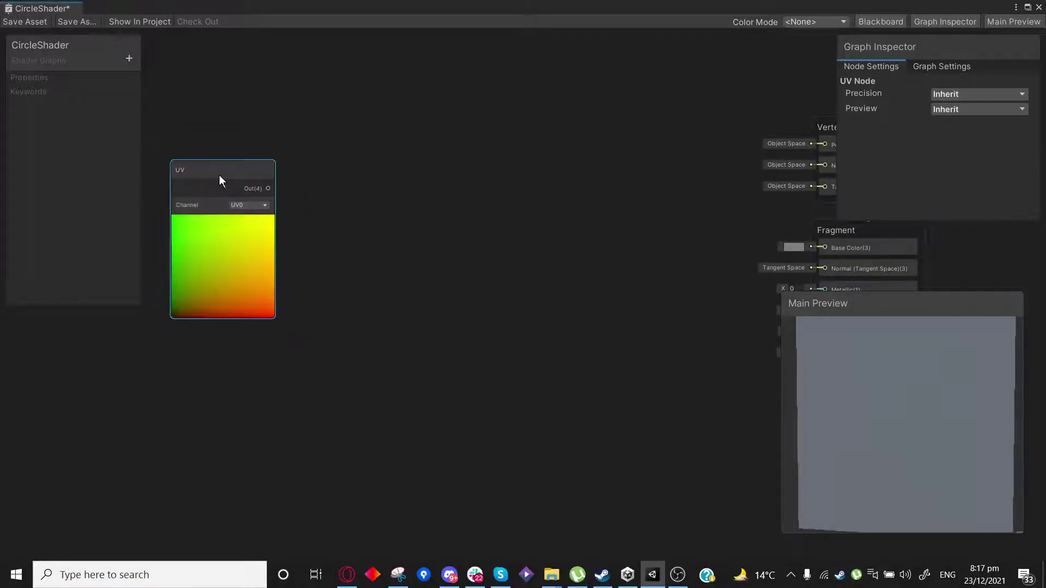
middle_drag(390, 287, 372, 260)
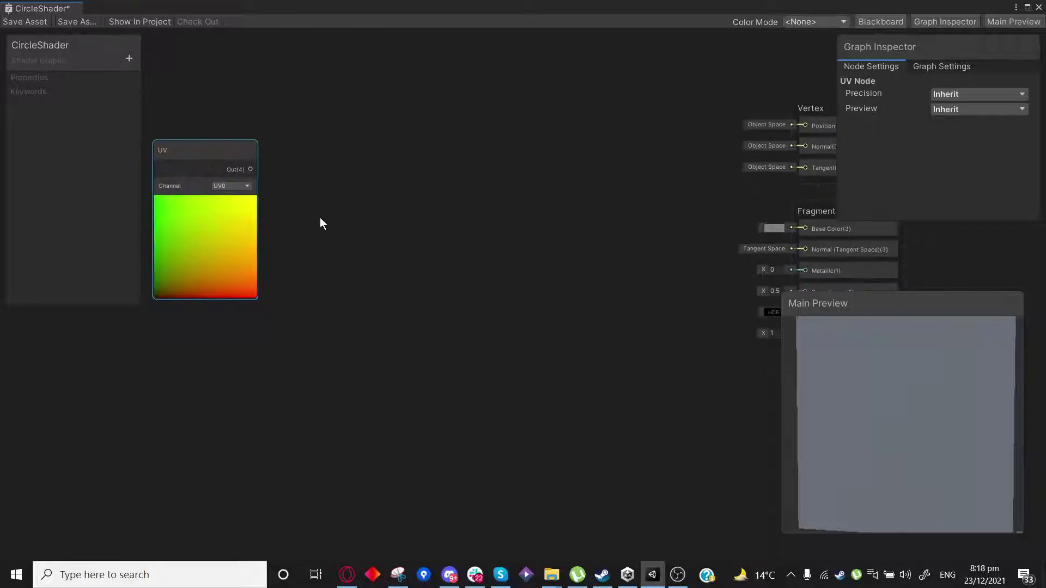
Connect the UV node's output to the Fragment Base Color input and save the graph asset.
key(space)
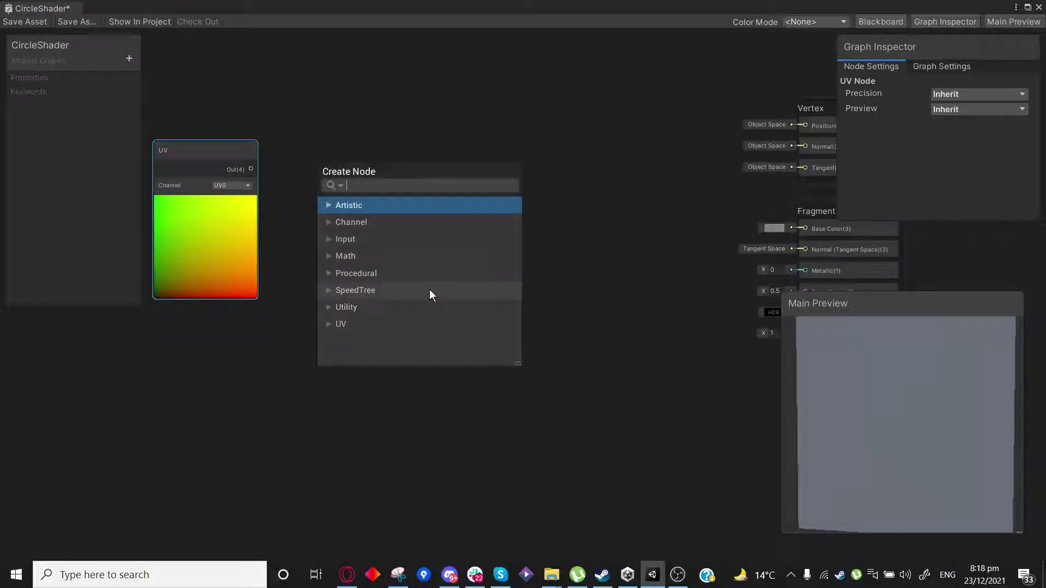
click(294, 313)
middle_drag(362, 277, 333, 273)
drag(223, 170, 781, 223)
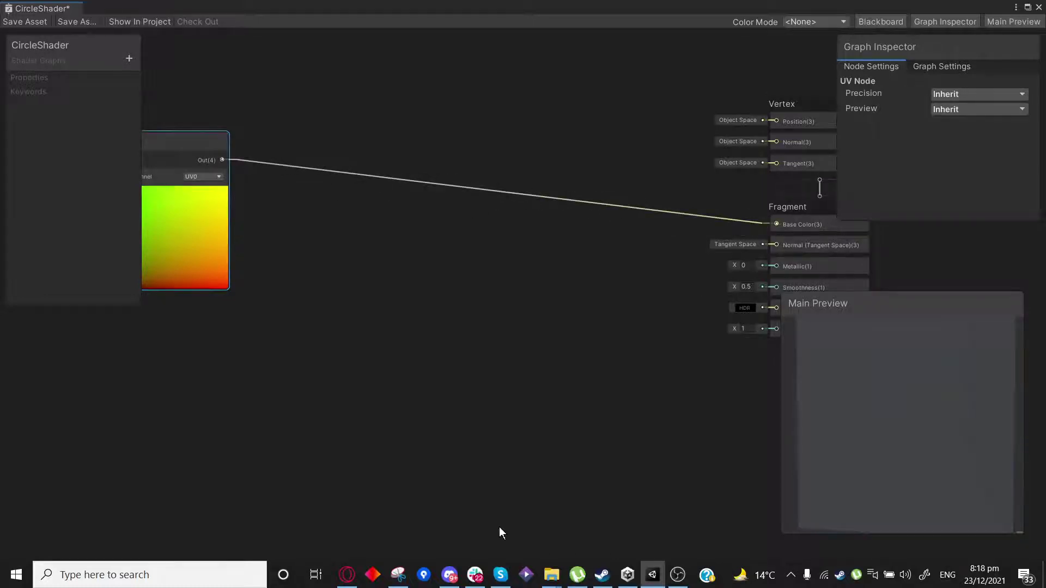
mouse_move(985, 459)
mouse_down()
mouse_move(995, 415)
mouse_move(1031, 463)
mouse_move(992, 463)
mouse_move(1001, 440)
mouse_move(1003, 450)
mouse_up()
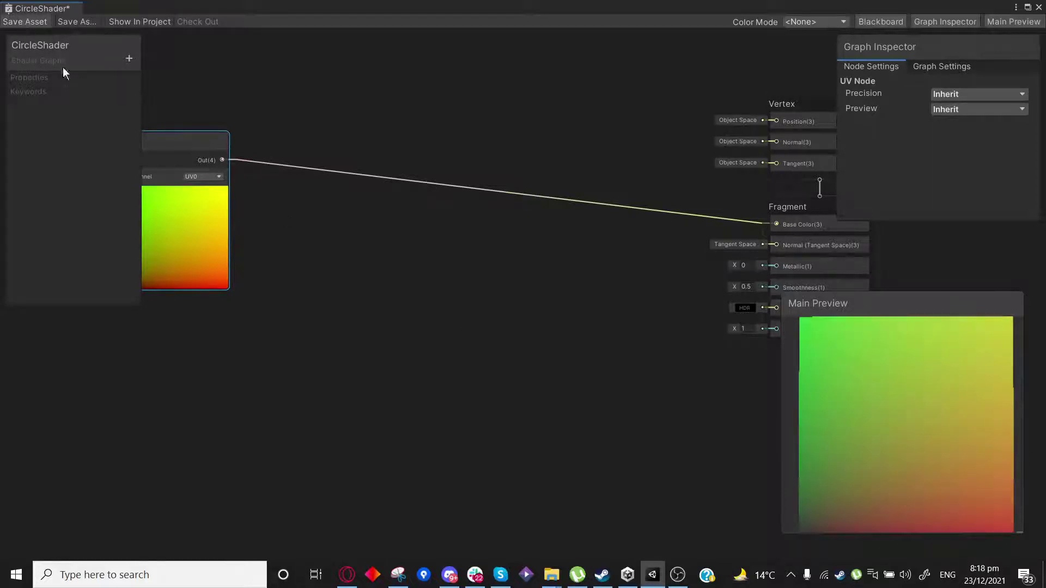
Create a new material in the Shaders folder and use it to apply CircleShader to the quad in the scene.
double_click(292, 8)
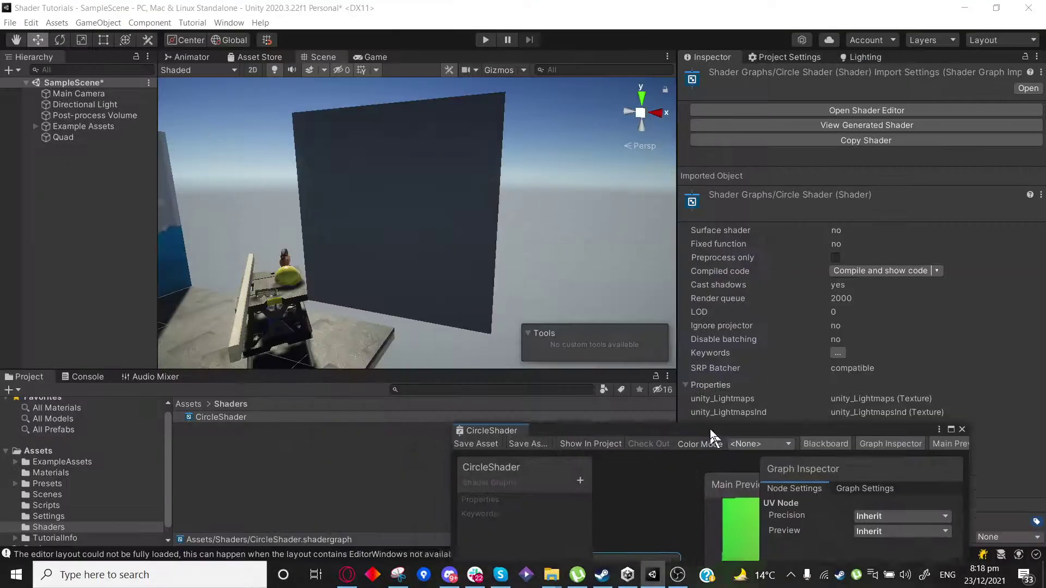
drag(711, 429, 822, 266)
right_click(256, 433)
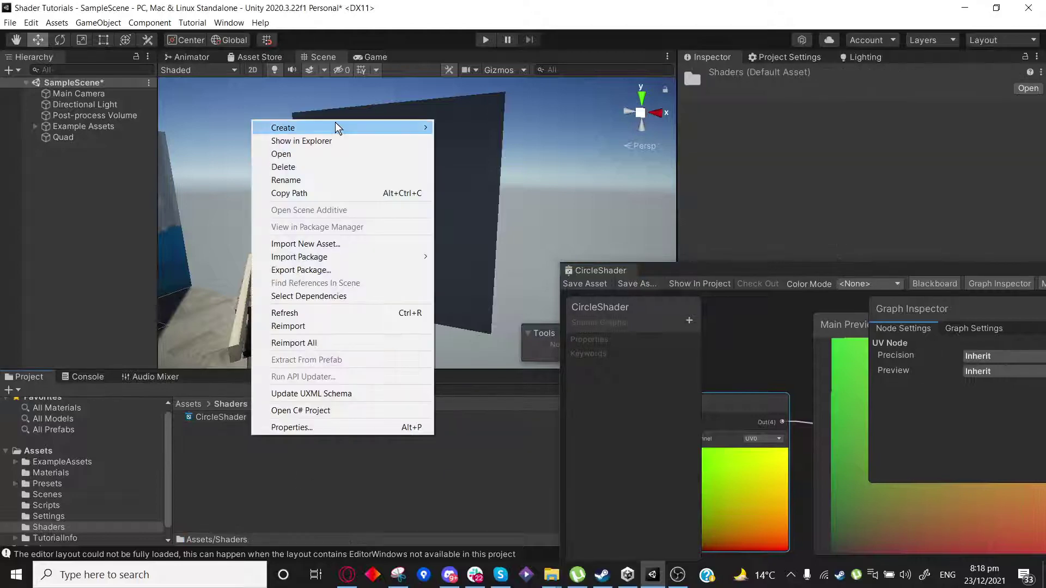
mouse_move(338, 128)
click(467, 306)
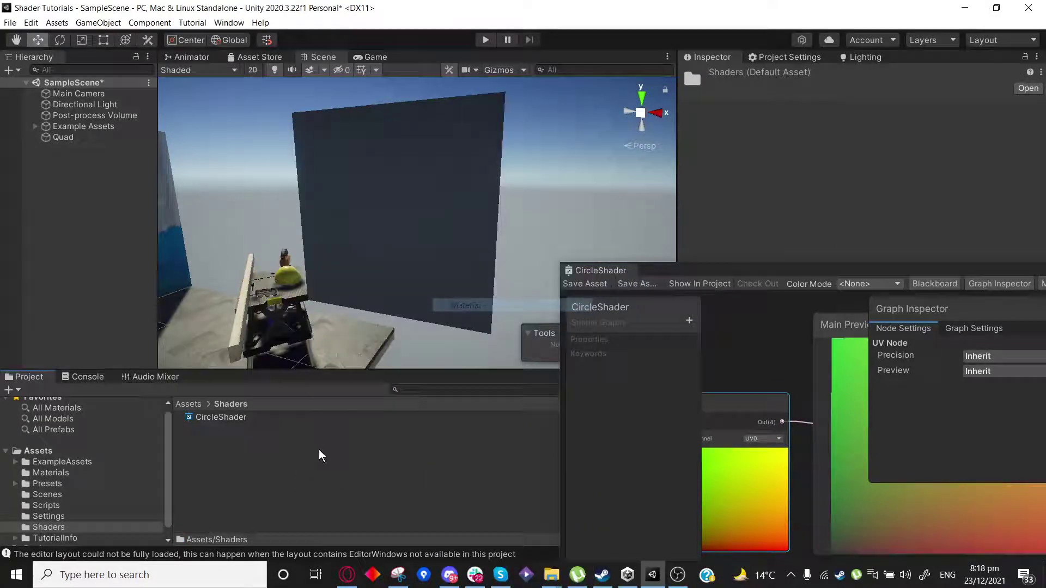
key(Return)
drag(214, 413, 408, 218)
click(255, 472)
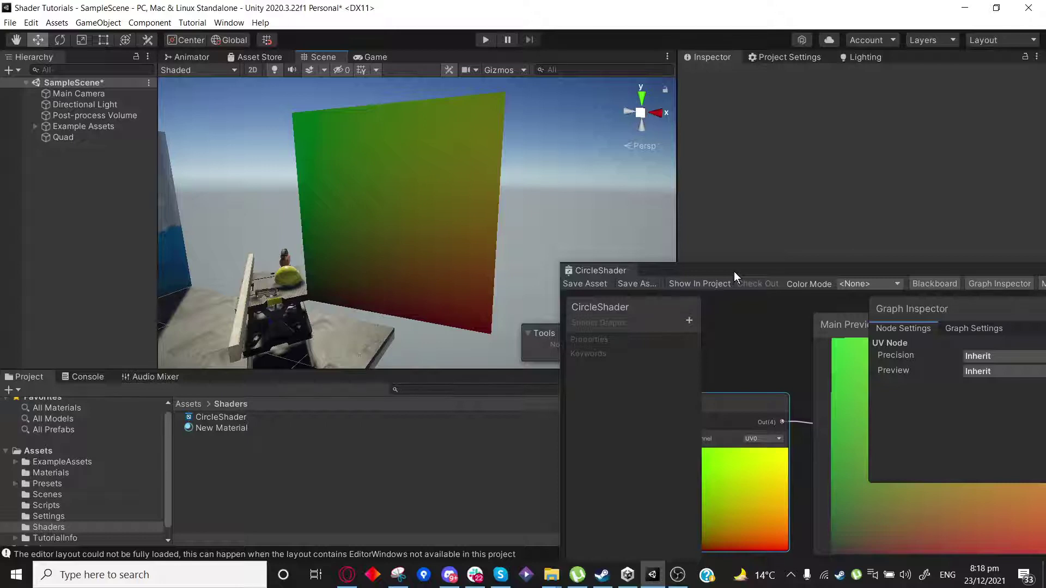
Maximize the CircleShader graph window again and shift the UV node and Main Preview outward to free up space.
drag(734, 272, 443, 182)
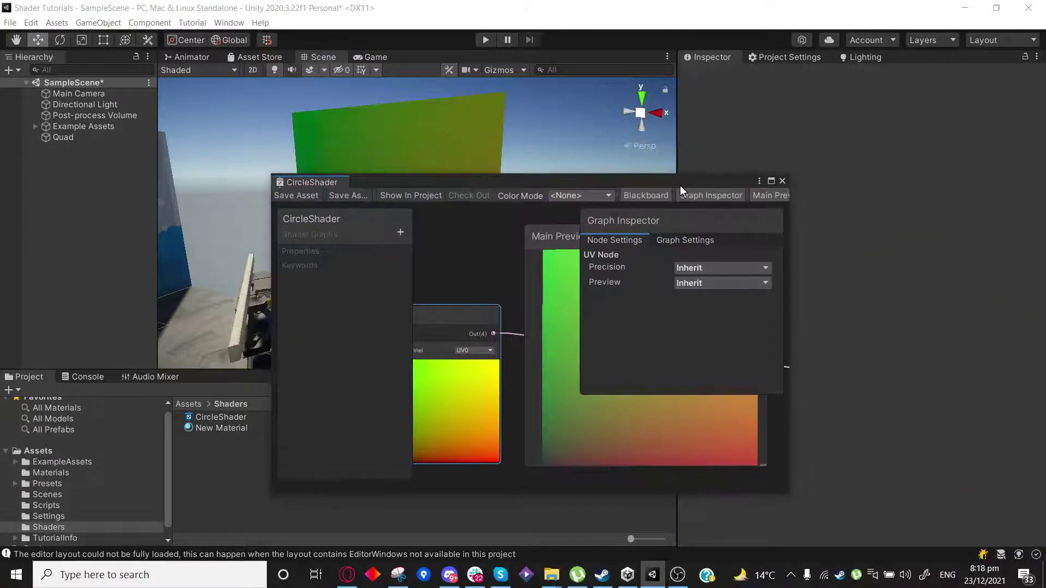
click(772, 181)
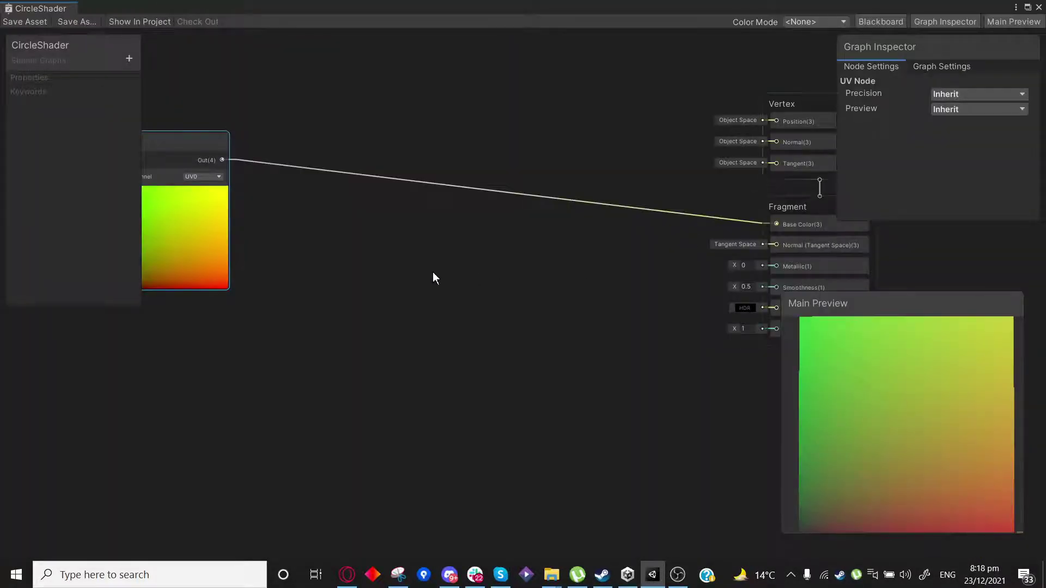
key(a)
drag(351, 185, 270, 185)
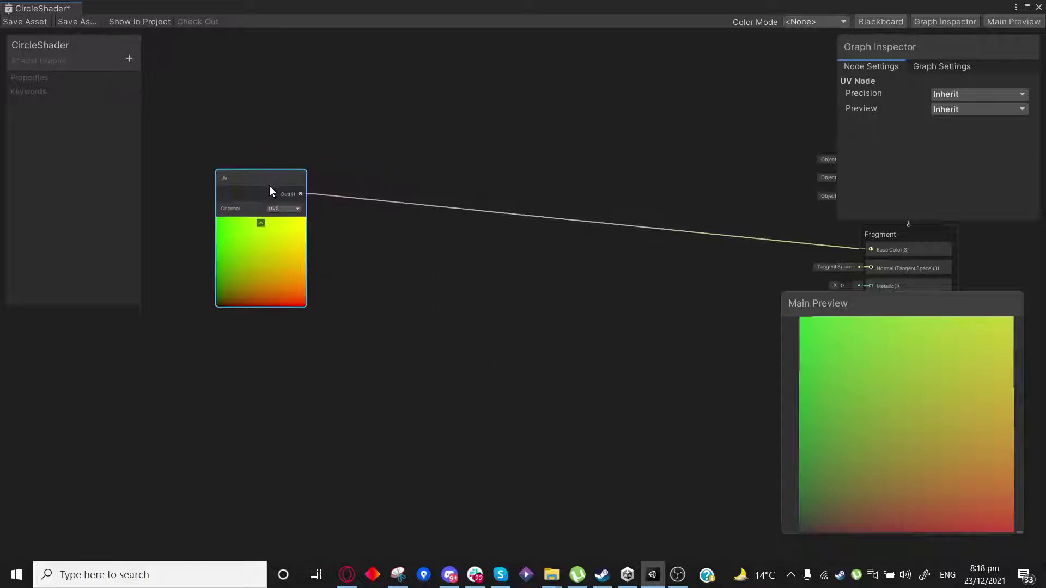
drag(888, 301, 901, 322)
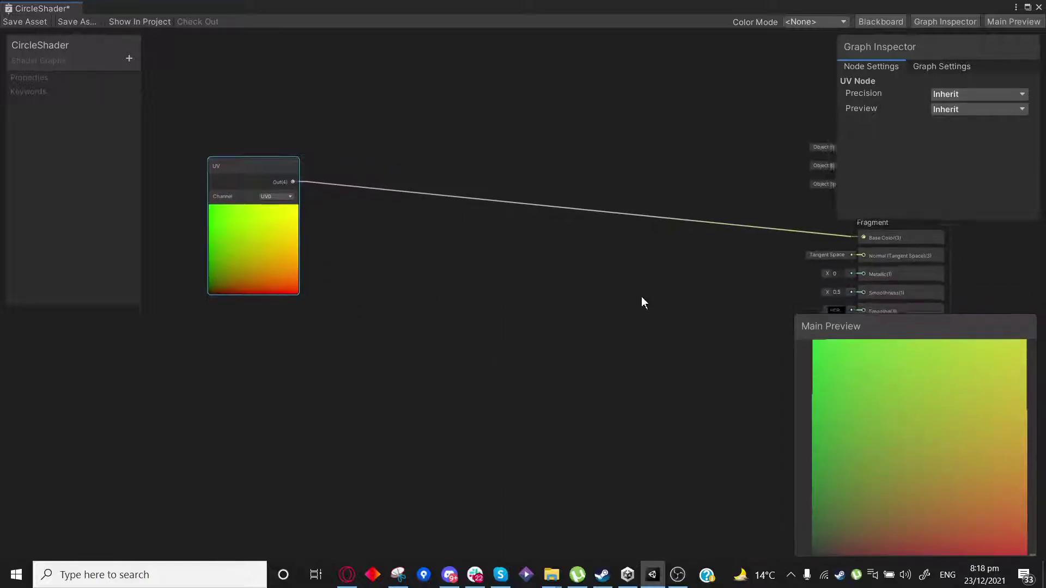
Delete the connection between the UV node and Base Color, and connect the UV output to Base Color again.
scroll(324, 223, up, 2)
right_click(361, 205)
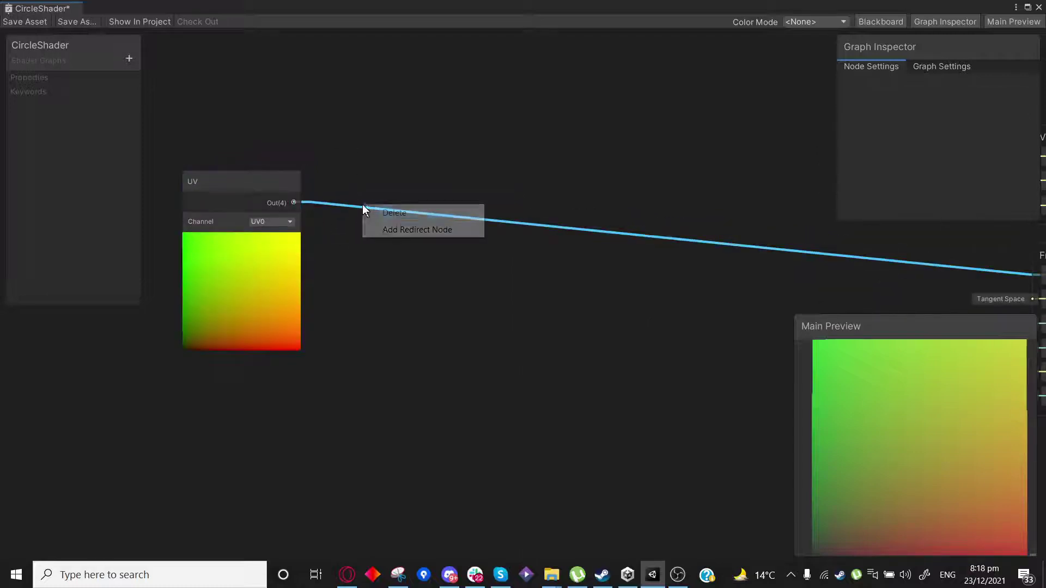
click(378, 214)
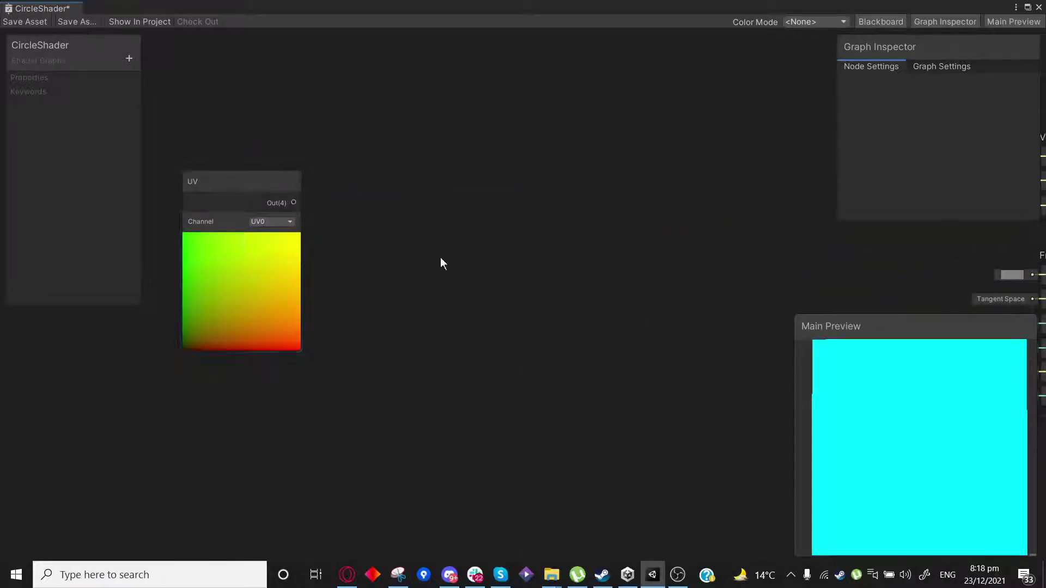
scroll(616, 365, down, 2)
middle_drag(616, 365, 501, 303)
drag(250, 183, 820, 237)
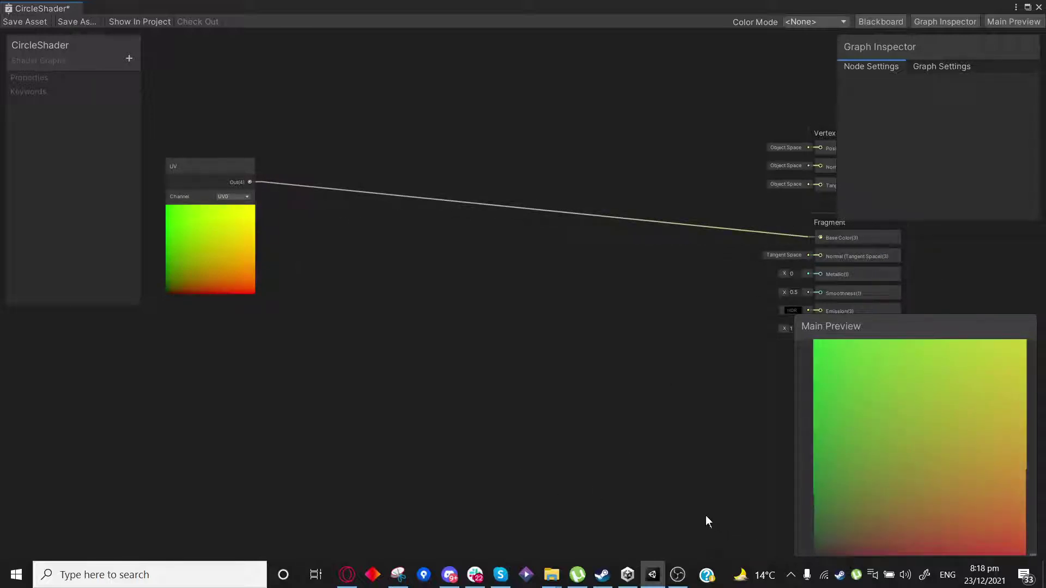
Set the Main Preview mesh to Cube and rotate it to inspect the UV colors on its faces.
right_click(907, 418)
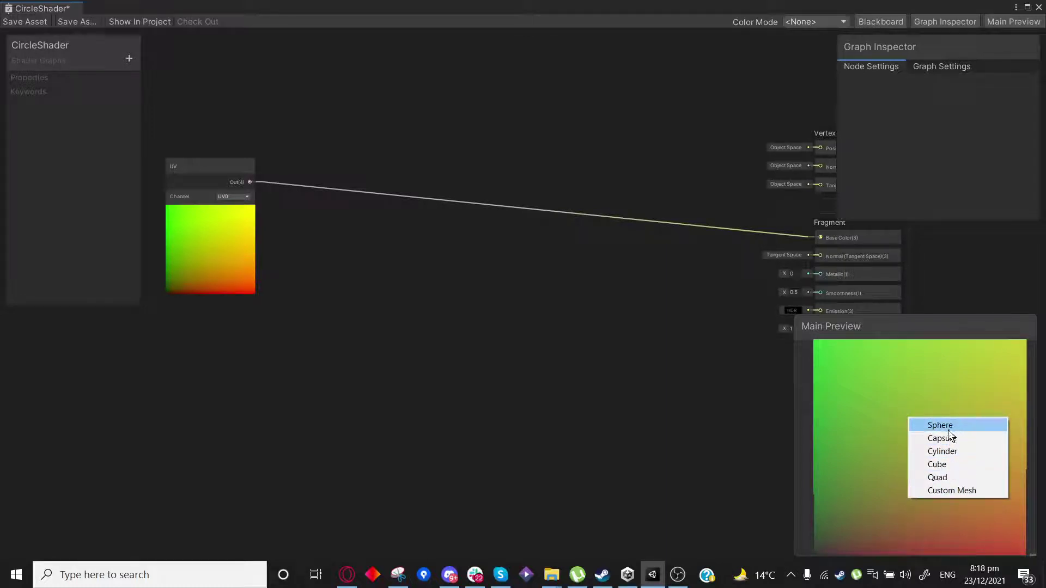
click(937, 464)
drag(860, 503, 954, 498)
Set the Main Preview to the custom mesh safety_hat_low and rotate it to inspect its UV colors.
right_click(897, 441)
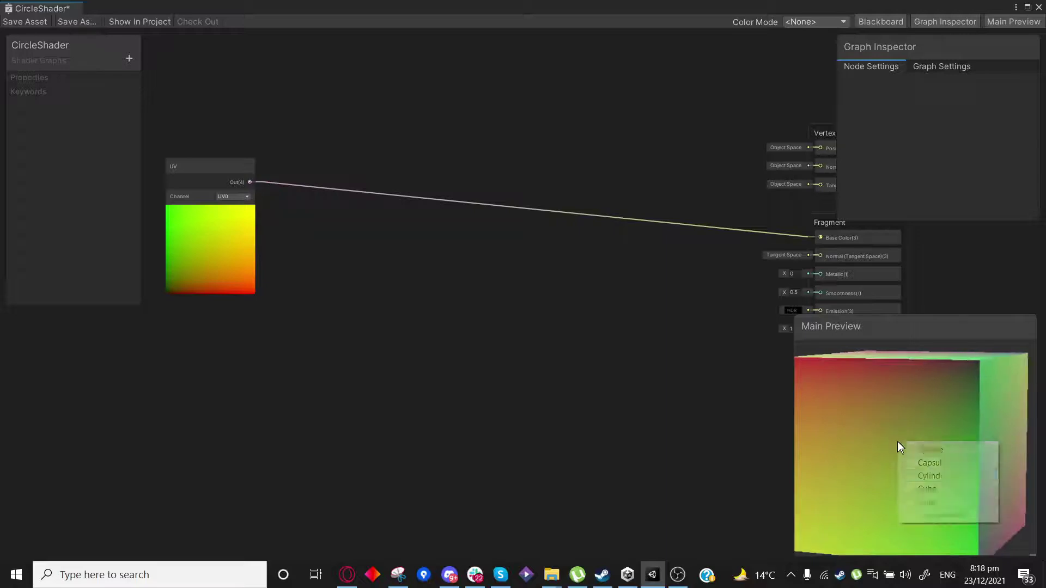
click(933, 512)
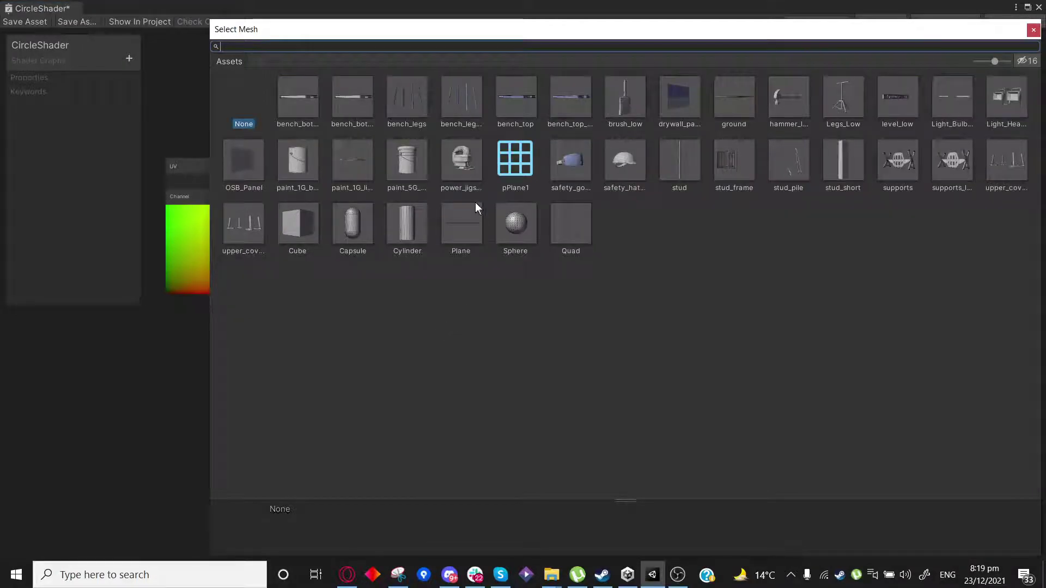
click(620, 163)
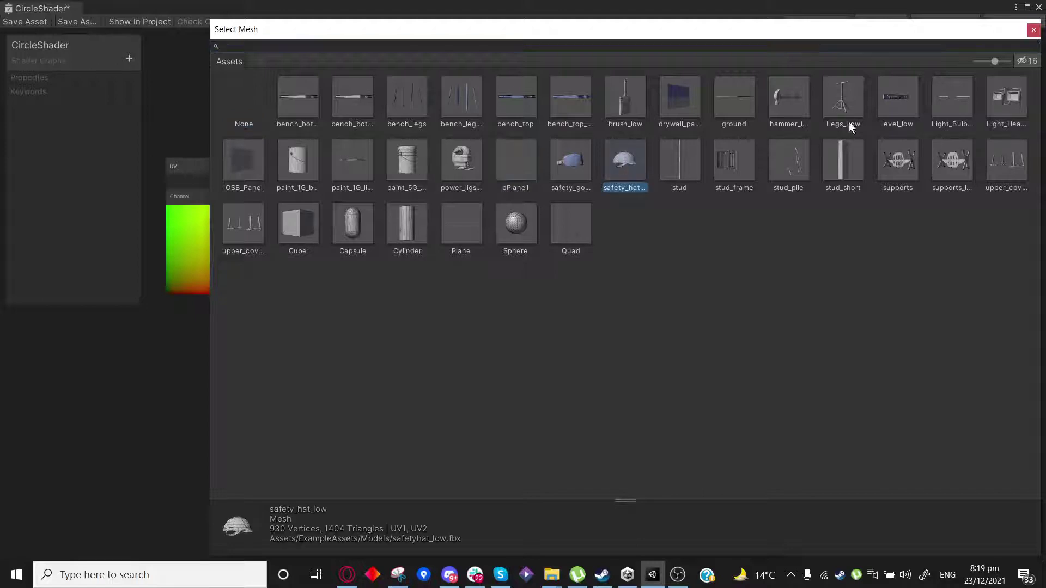
click(1033, 31)
drag(928, 472, 681, 436)
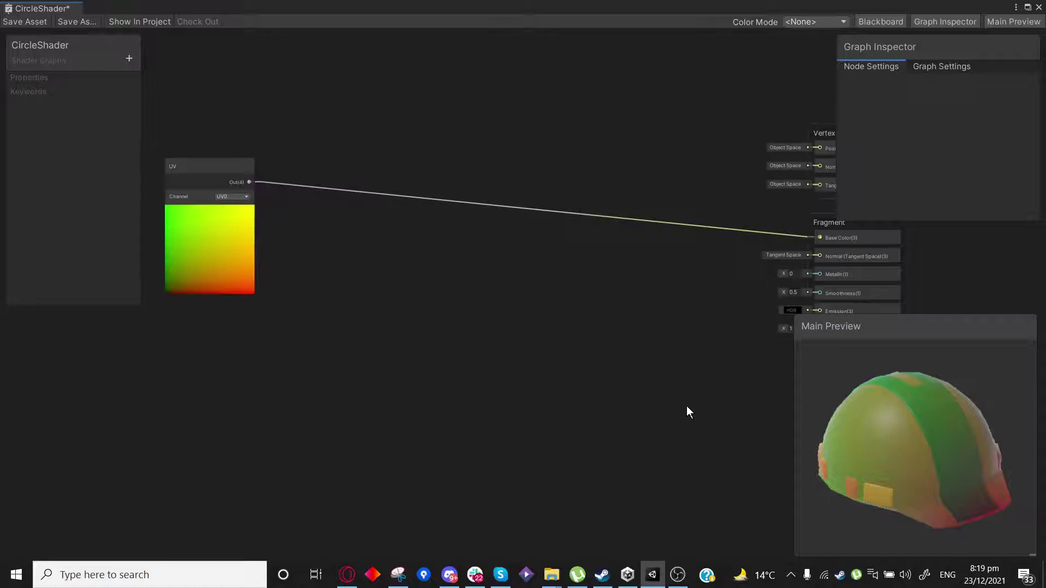
scroll(681, 398, up, 1)
drag(960, 477, 875, 468)
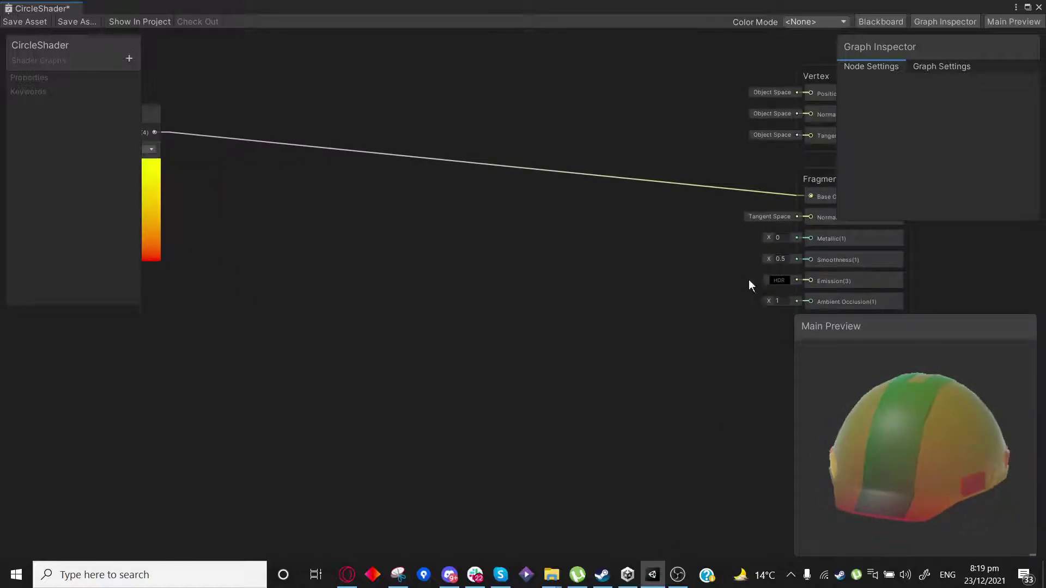
Set the Main Preview mesh back to Quad and bring the UV node back into view.
right_click(833, 446)
click(899, 506)
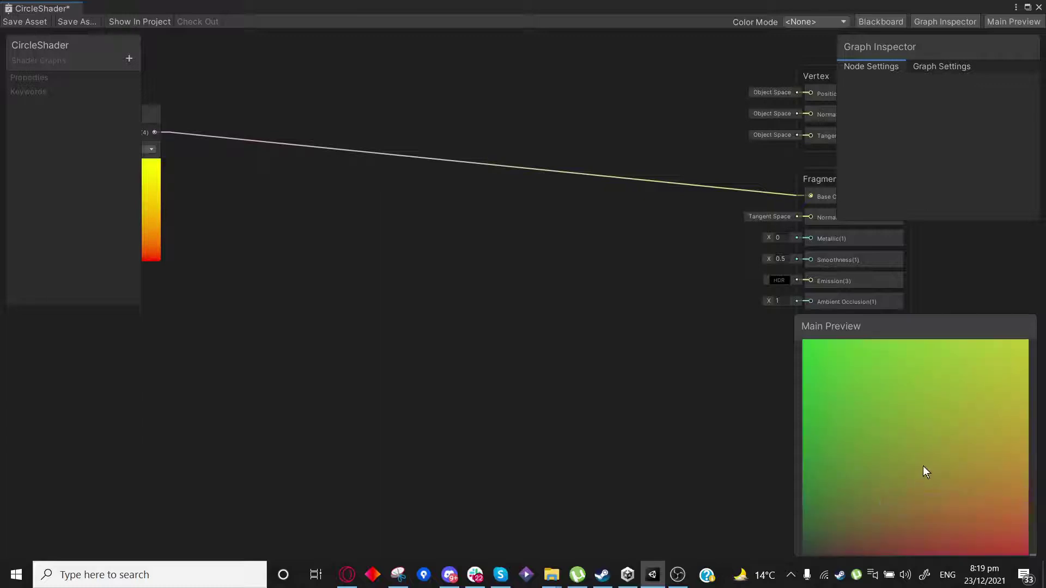
middle_drag(263, 218, 370, 316)
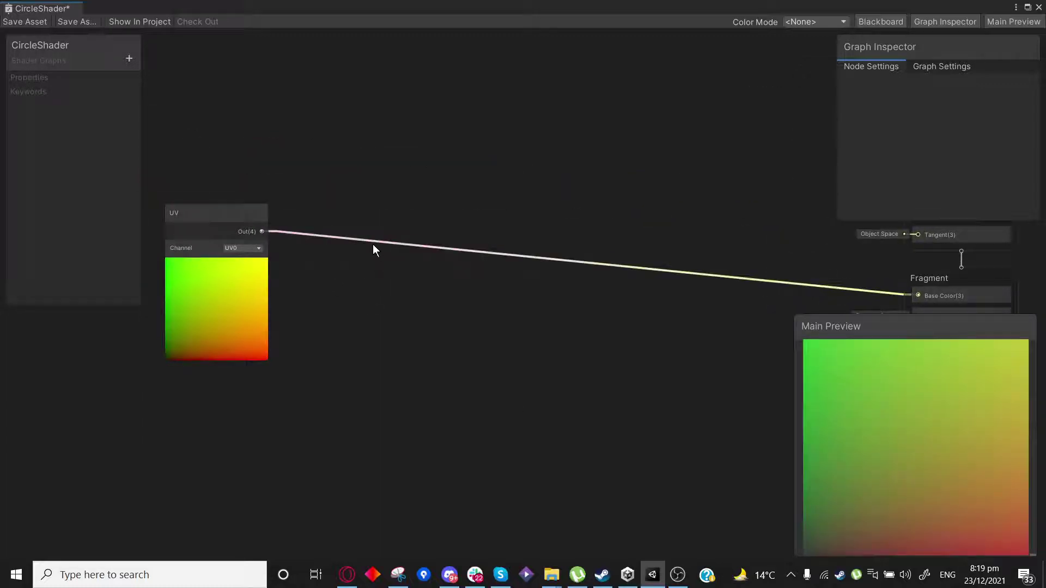
Delete the connection between the UV node and Base Color, and reposition the UV node slightly in the graph.
right_click(372, 246)
click(398, 249)
scroll(322, 273, up, 2)
middle_drag(296, 262, 463, 250)
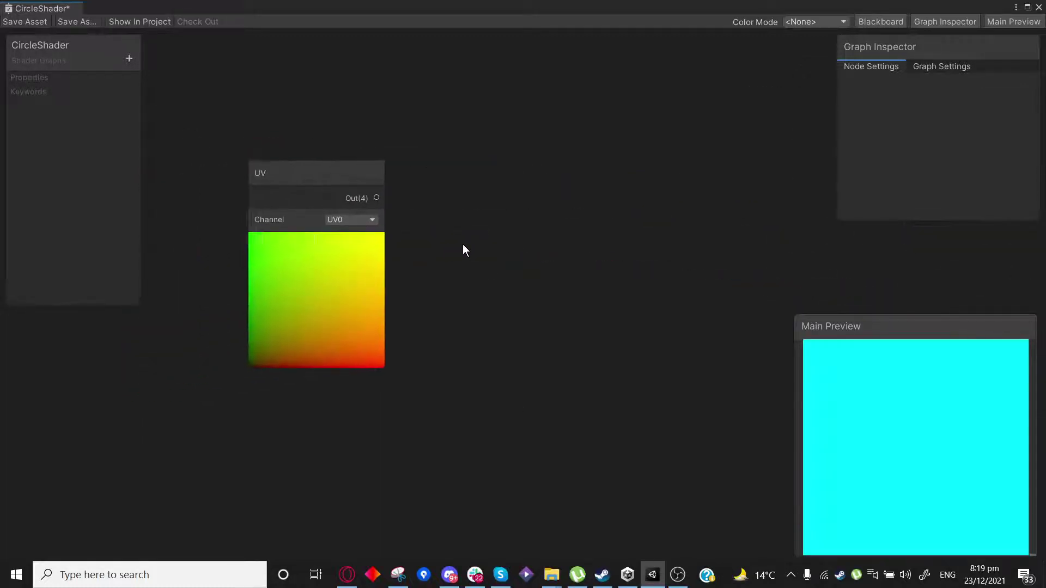
click(275, 160)
drag(274, 158, 257, 154)
drag(330, 189, 412, 196)
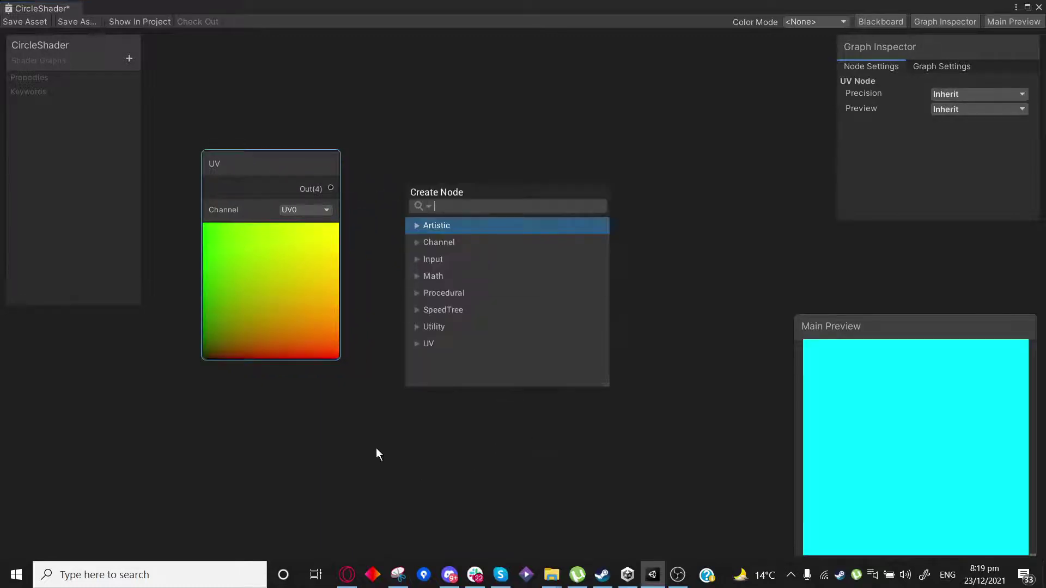
middle_drag(479, 449, 355, 434)
drag(237, 186, 411, 232)
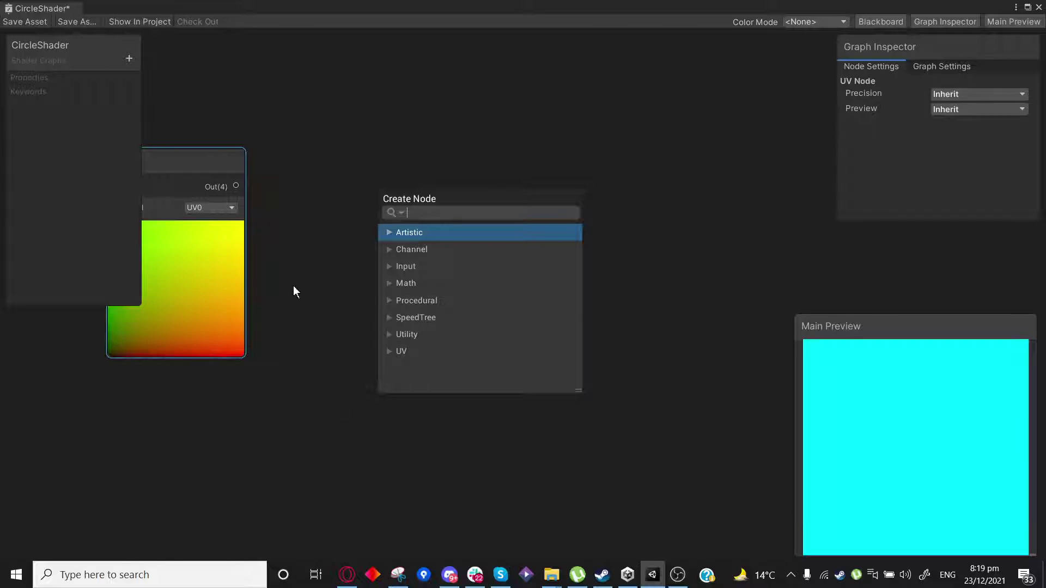
click(284, 266)
Add a Tiling And Offset node with the UV node's output feeding its UV input, and line it up beside the UV node.
drag(243, 187, 385, 188)
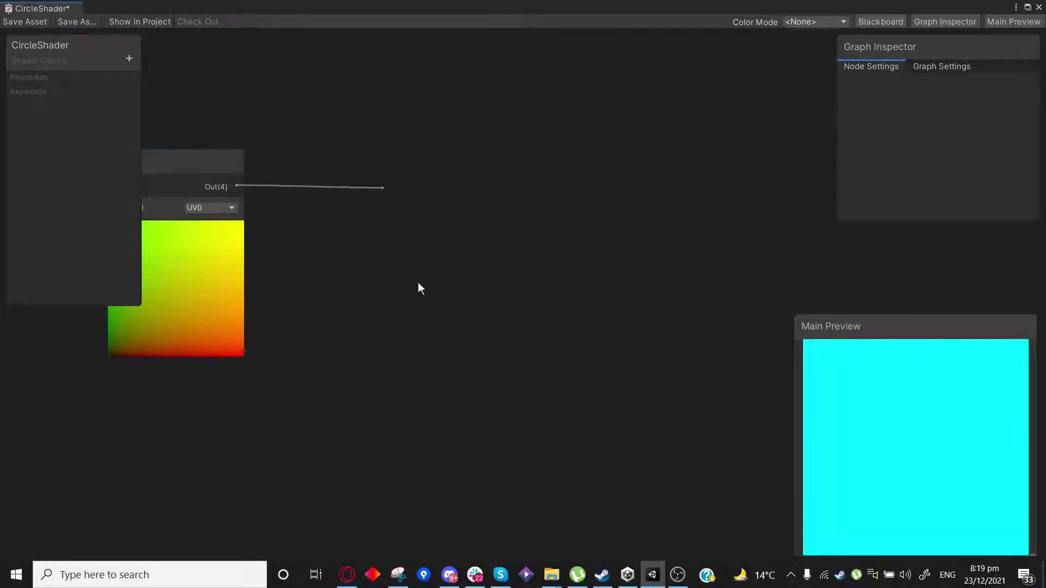
text(offs)
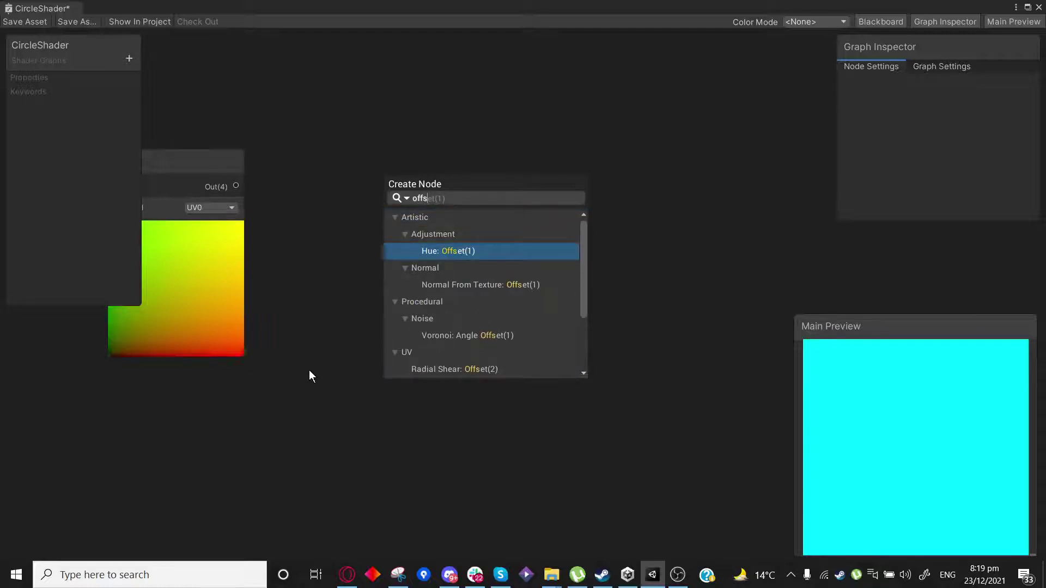
text(et)
key(Down)
key(Down)
key(Down)
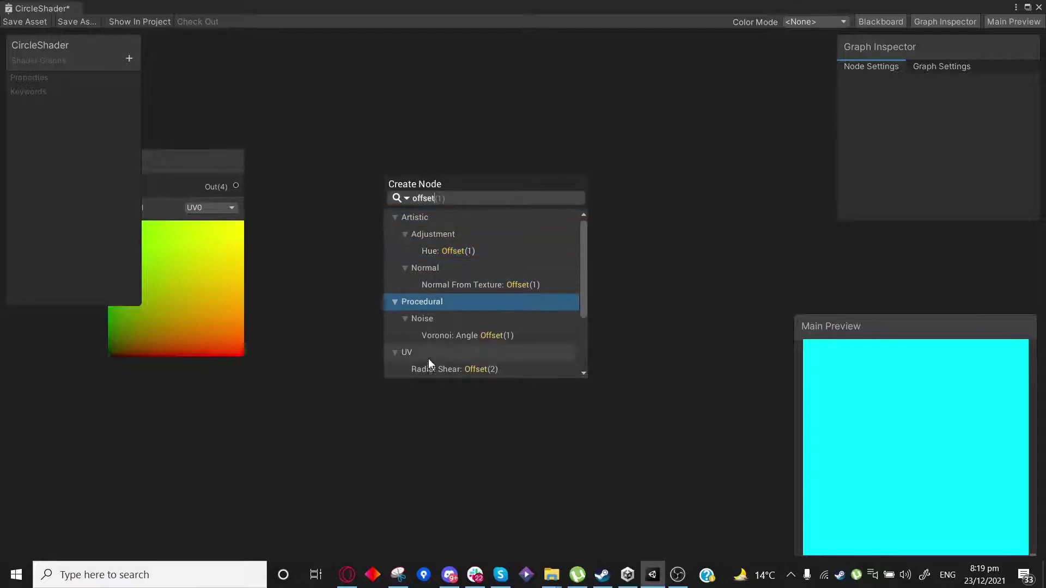
scroll(463, 349, down, 3)
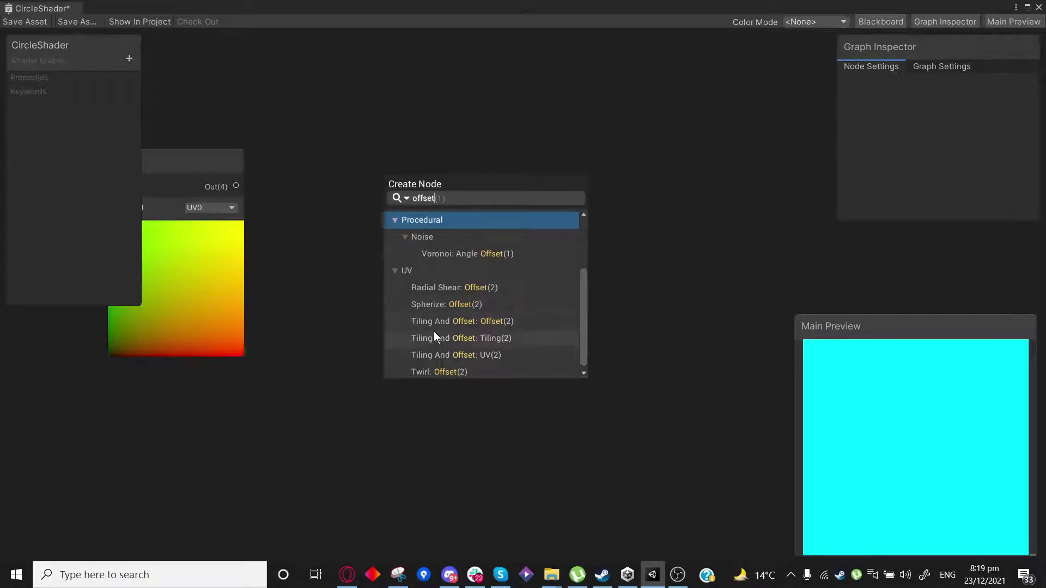
click(421, 357)
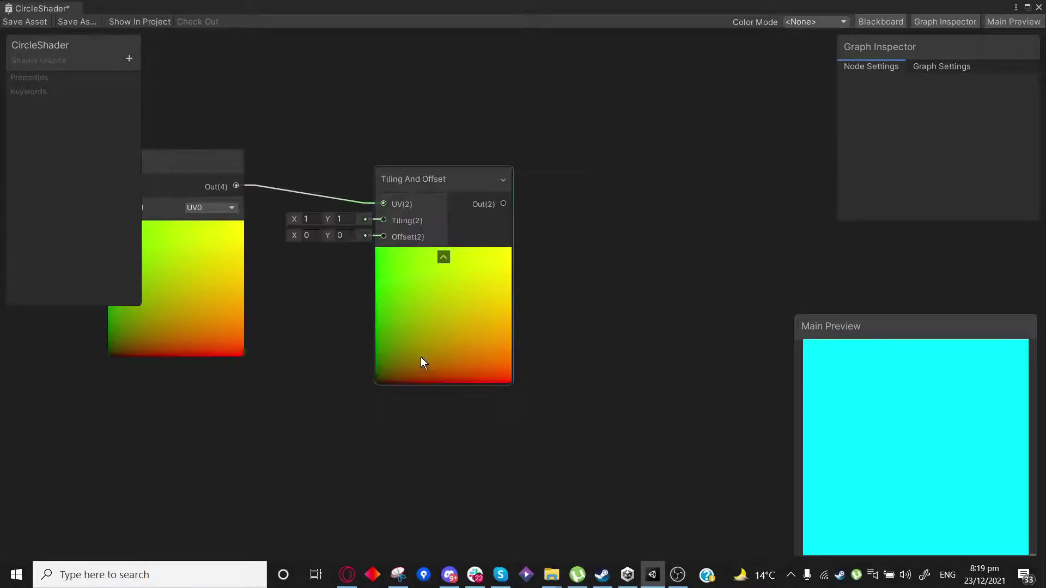
drag(414, 171, 452, 151)
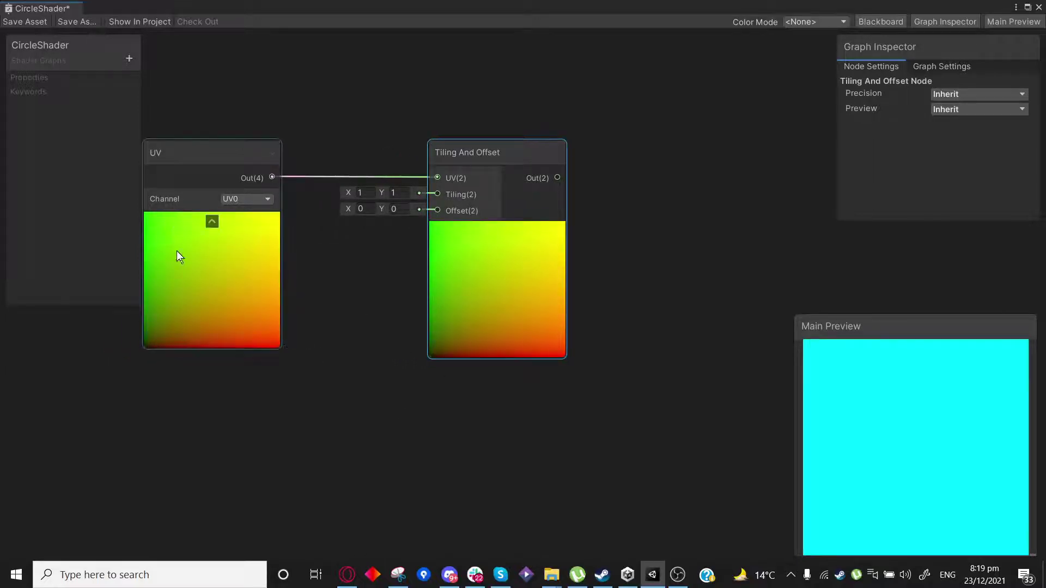
middle_drag(610, 409, 593, 418)
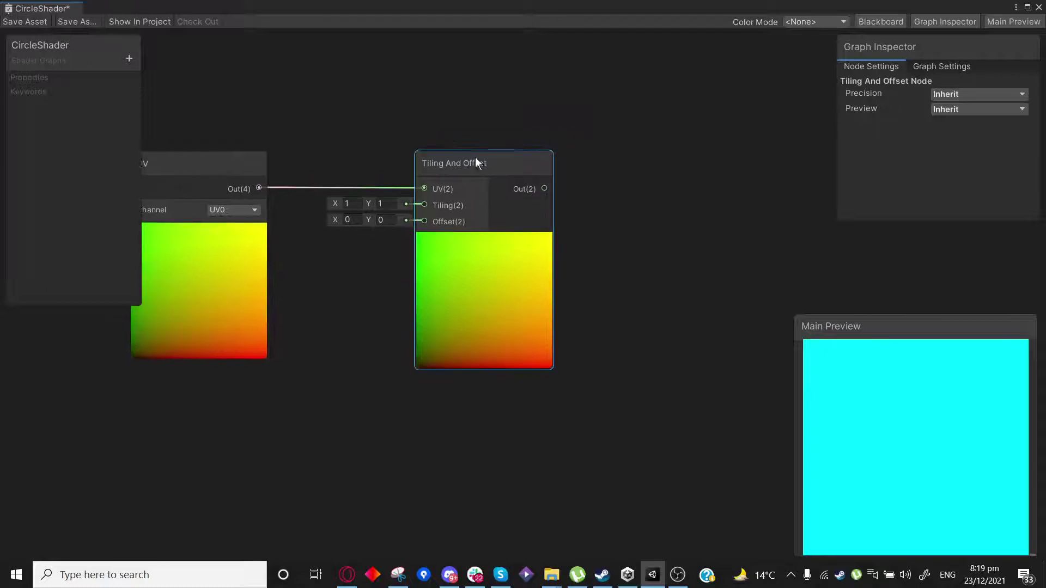
drag(475, 163, 466, 163)
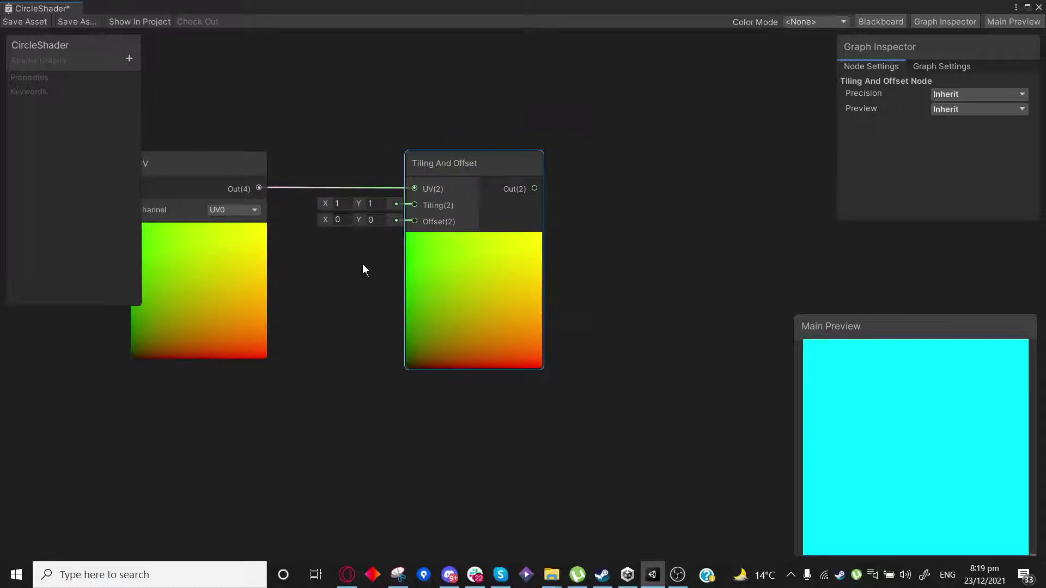
Try a Tiling X value of 4.85 on the Tiling And Offset node and reset it to 1.
scroll(338, 261, up, 1)
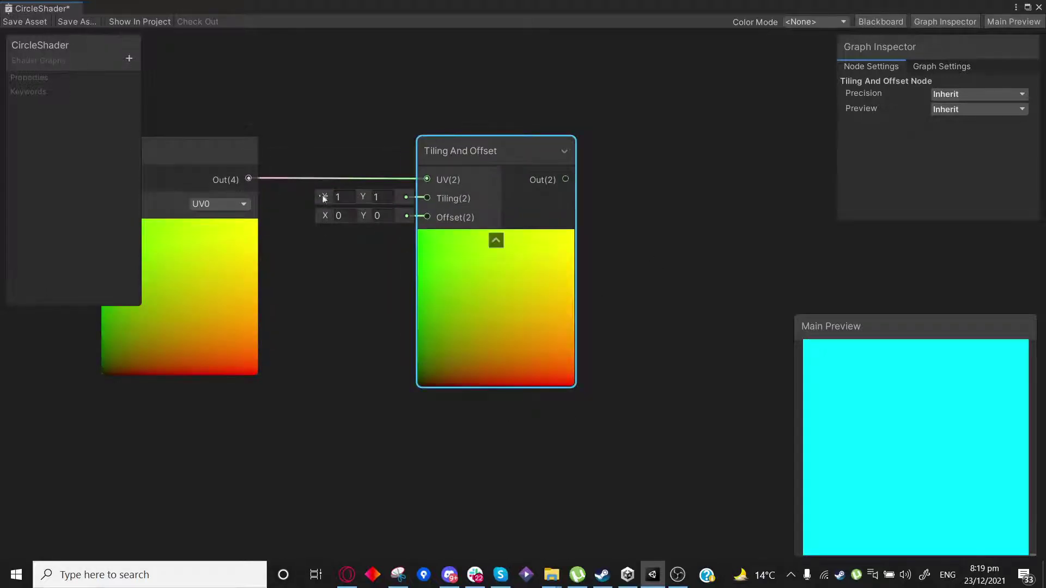
mouse_move(324, 198)
mouse_down()
mouse_move(294, 194)
mouse_move(328, 198)
mouse_move(311, 198)
mouse_up()
key(ctrl+z)
middle_drag(349, 322, 407, 311)
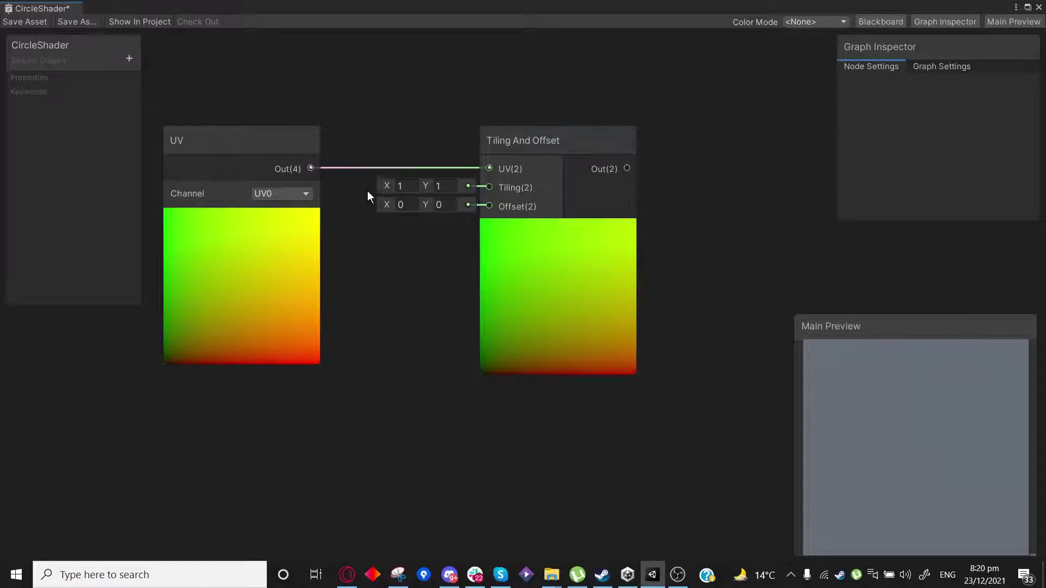
drag(387, 185, 478, 192)
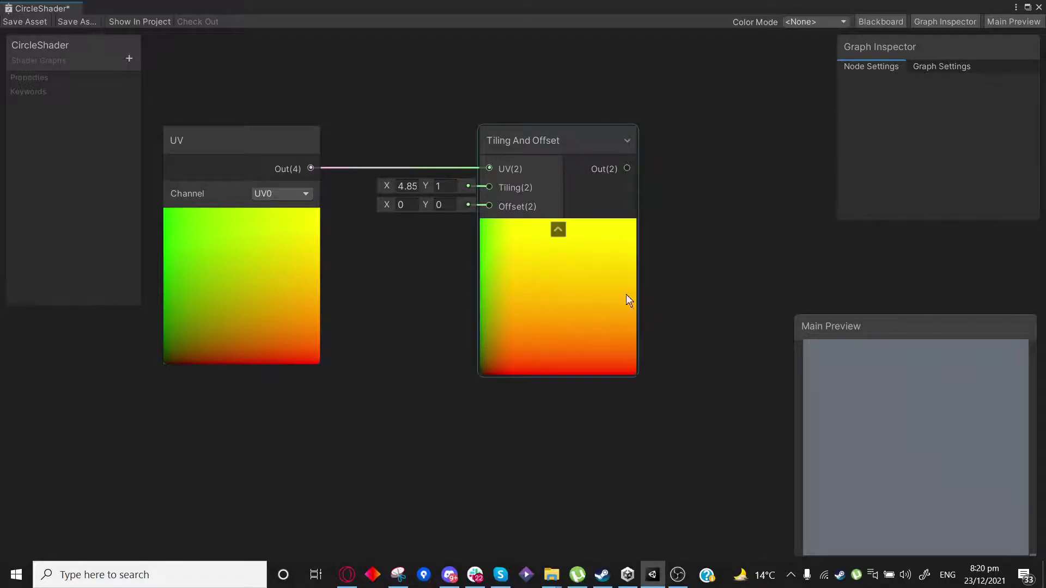
click(406, 186)
text(1)
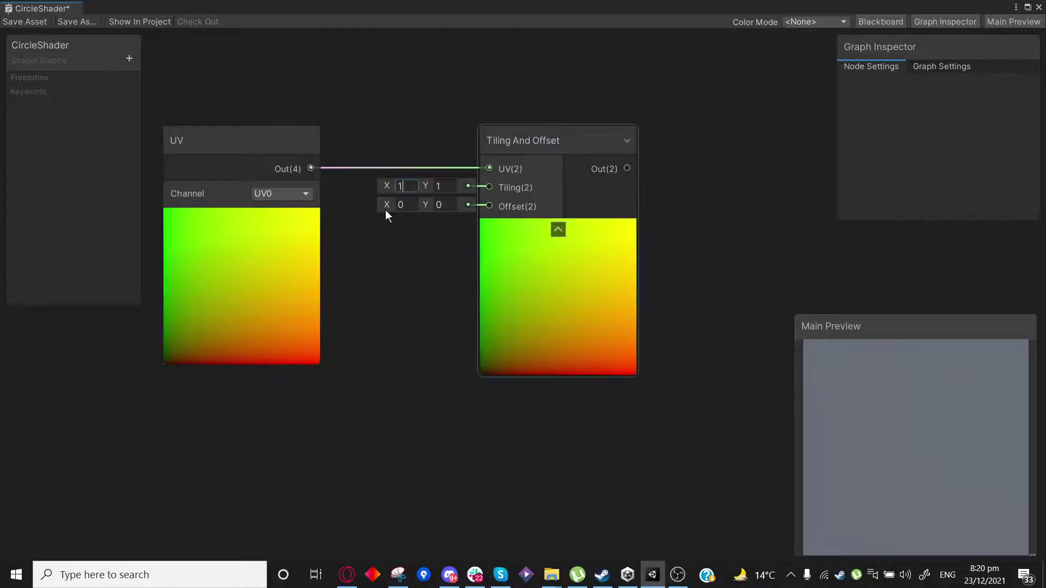
Try different Offset X values on the Tiling And Offset node and set it to -0.5.
mouse_move(385, 206)
mouse_down()
mouse_move(373, 204)
mouse_move(381, 208)
mouse_up()
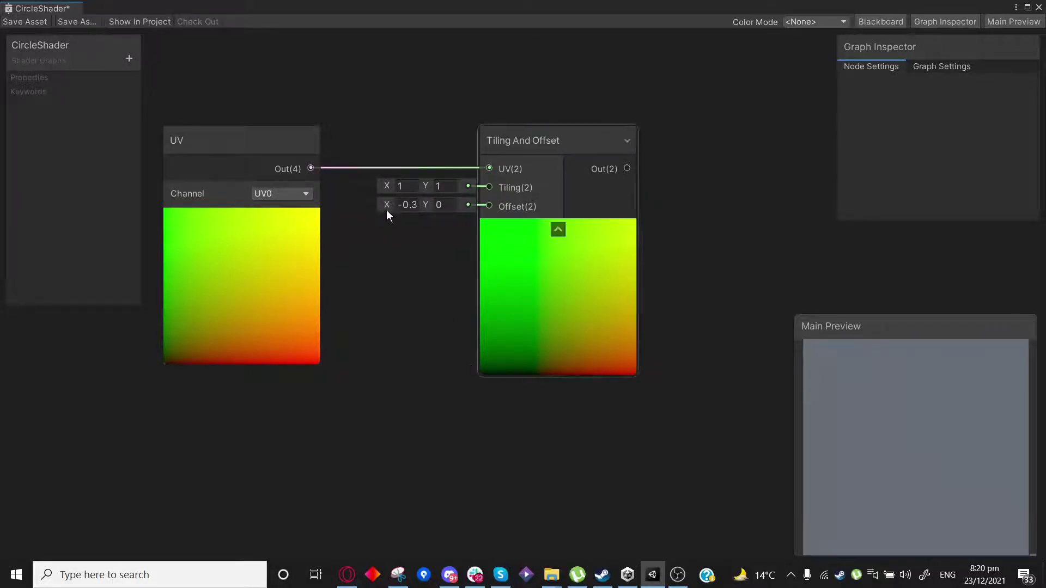
drag(383, 208, 385, 209)
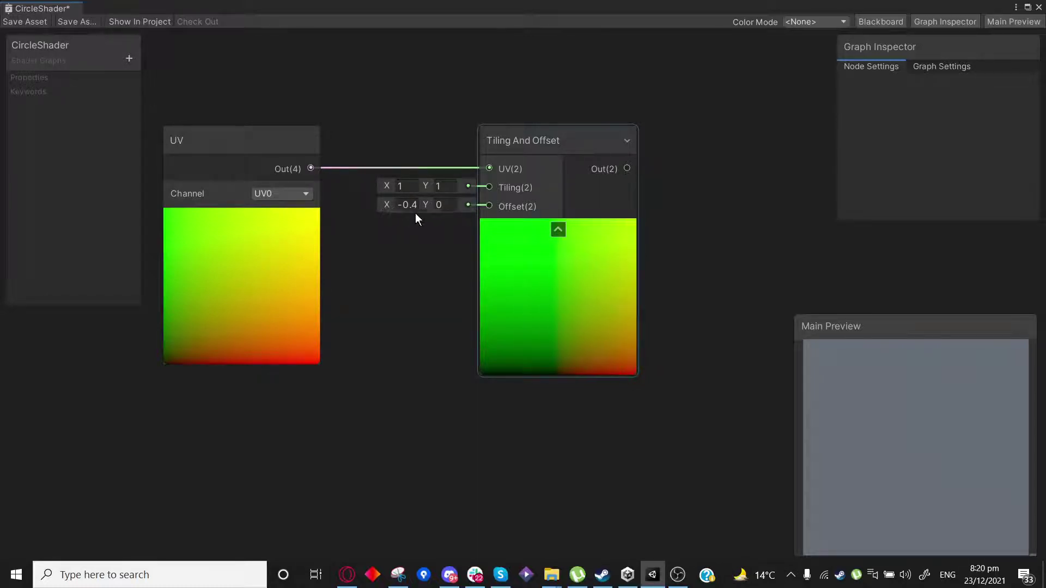
click(381, 204)
text(-)
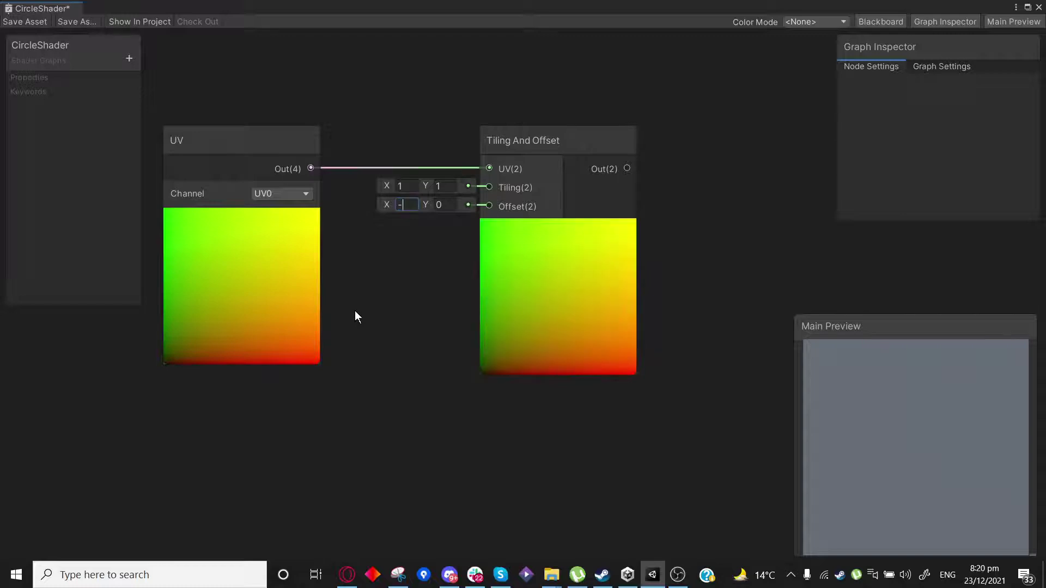
text(0.5)
key(Return)
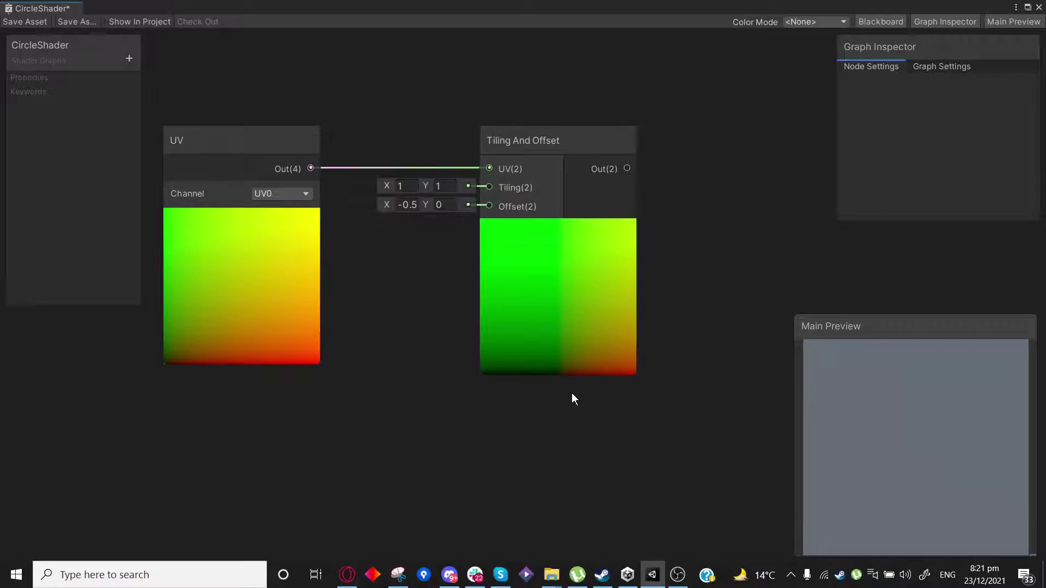
Set the Offset Y of the Tiling And Offset node to -0.5 and select the node.
click(431, 205)
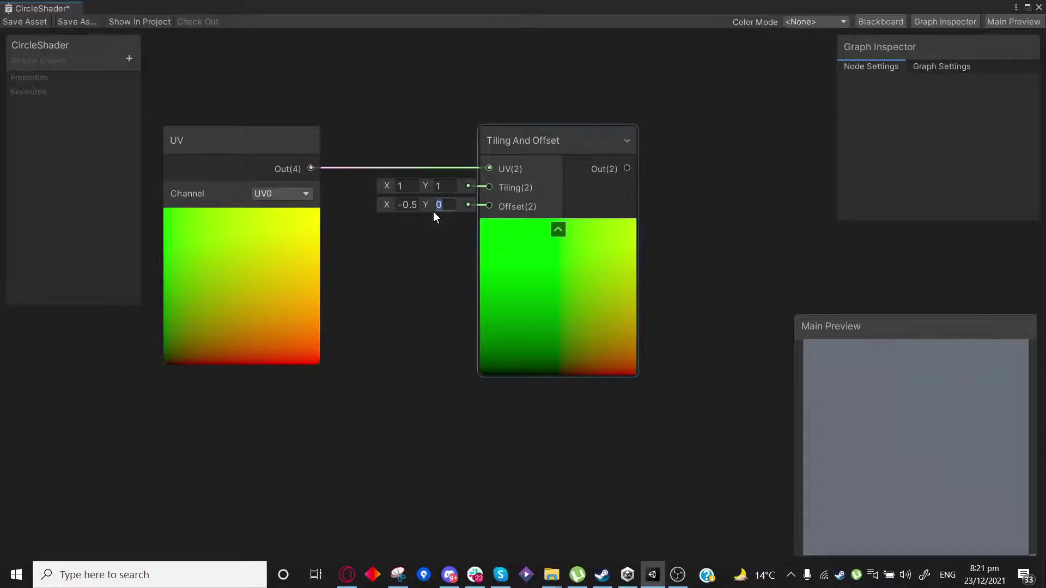
drag(427, 208, 415, 205)
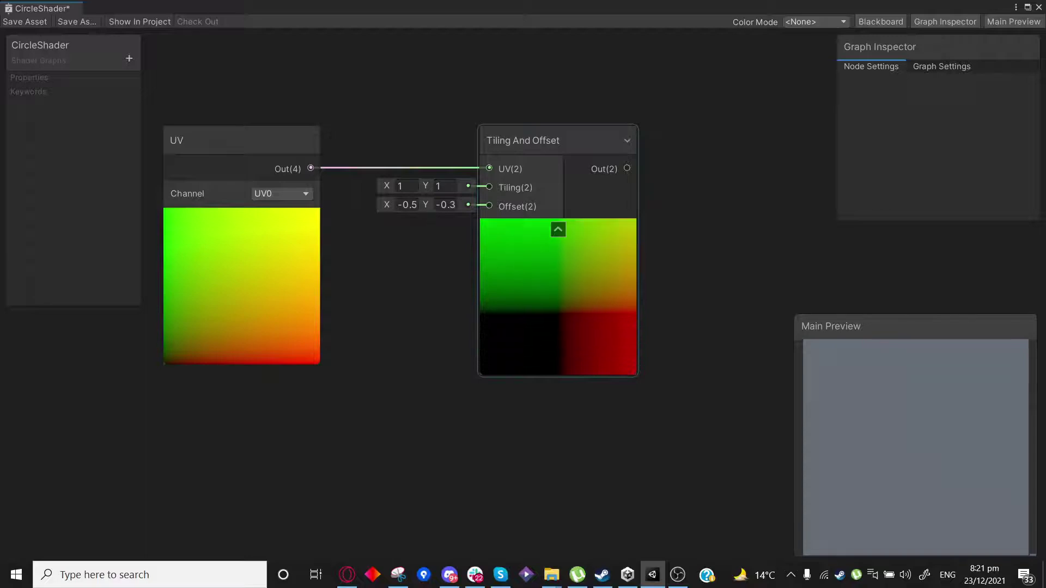
click(446, 205)
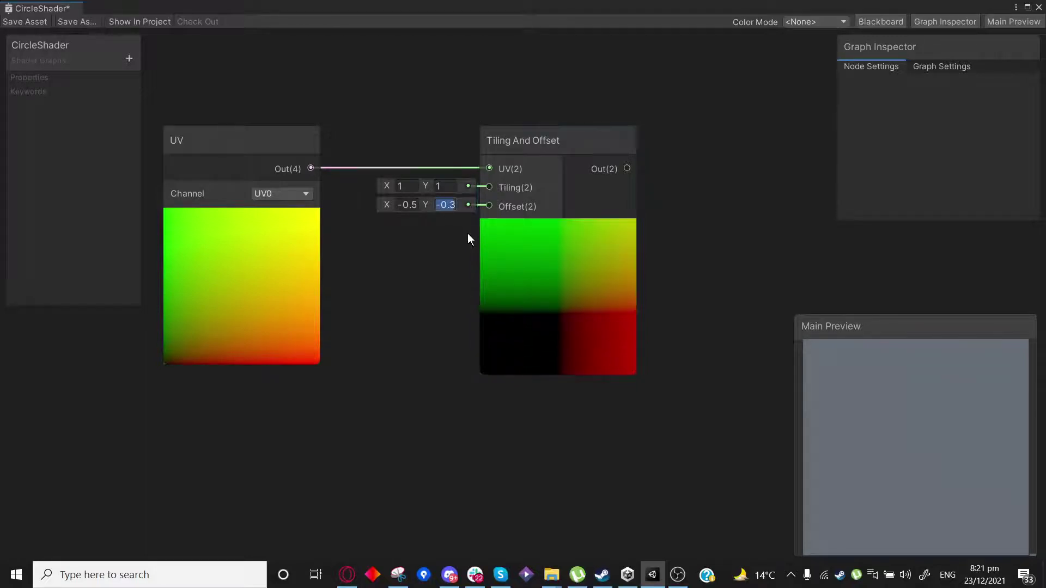
text(-0.5)
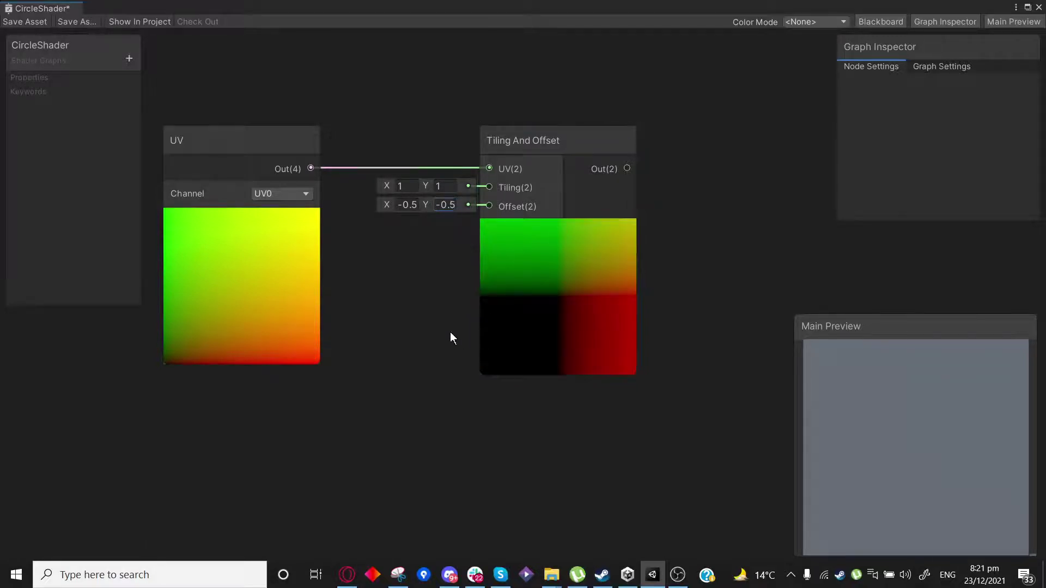
key(Return)
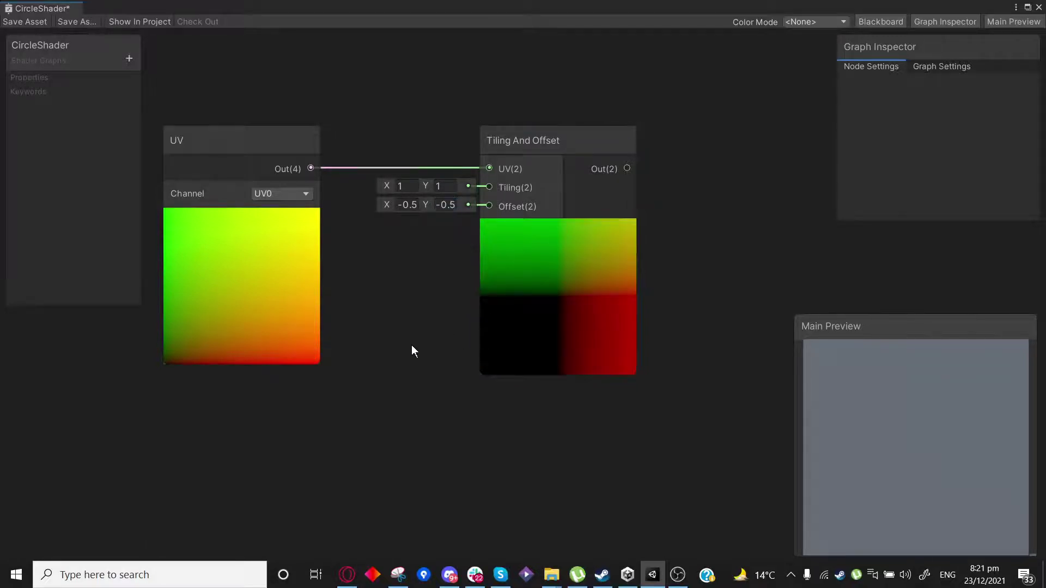
click(561, 296)
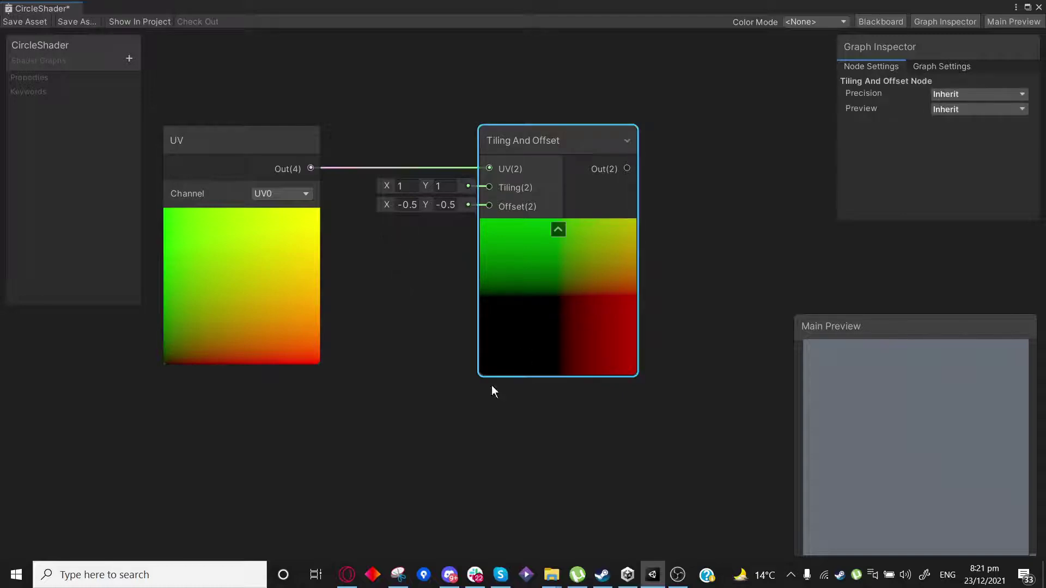
Add a Distance node with the Tiling And Offset output feeding its A input, and align it with the other nodes.
scroll(479, 436, down, 2)
middle_drag(519, 486, 484, 451)
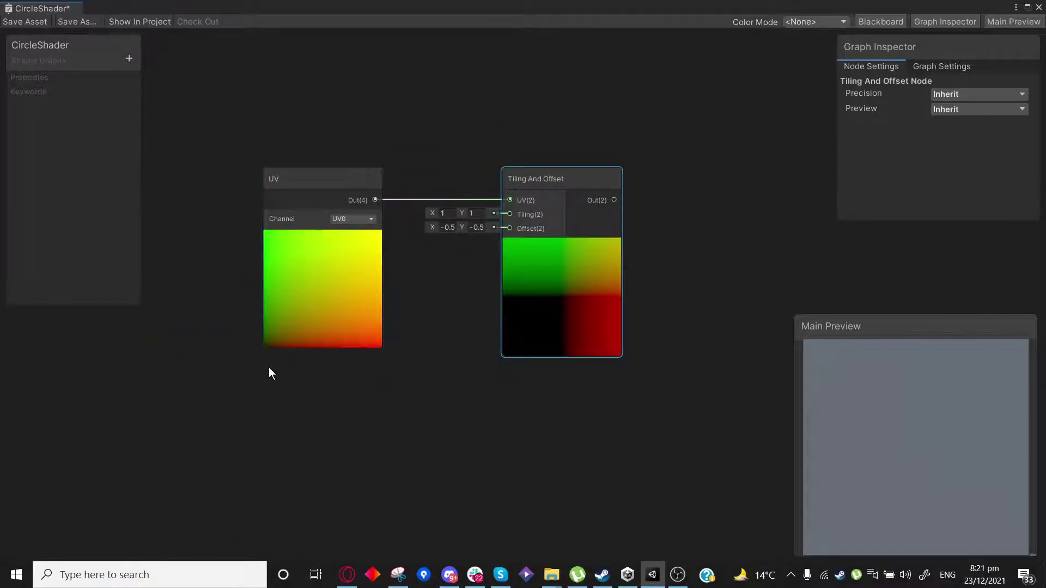
middle_drag(577, 420, 500, 423)
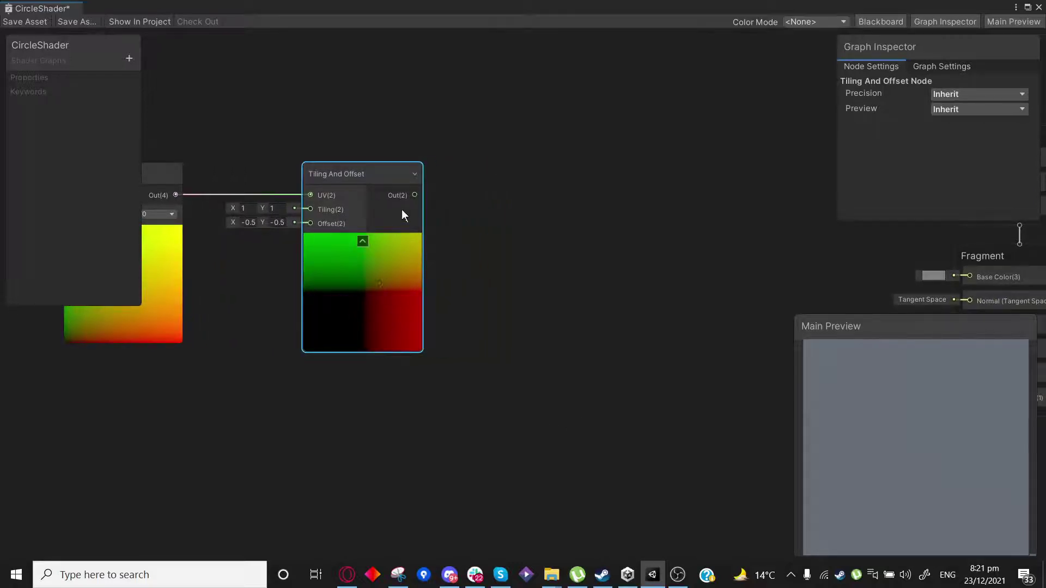
drag(417, 194, 538, 256)
text(d)
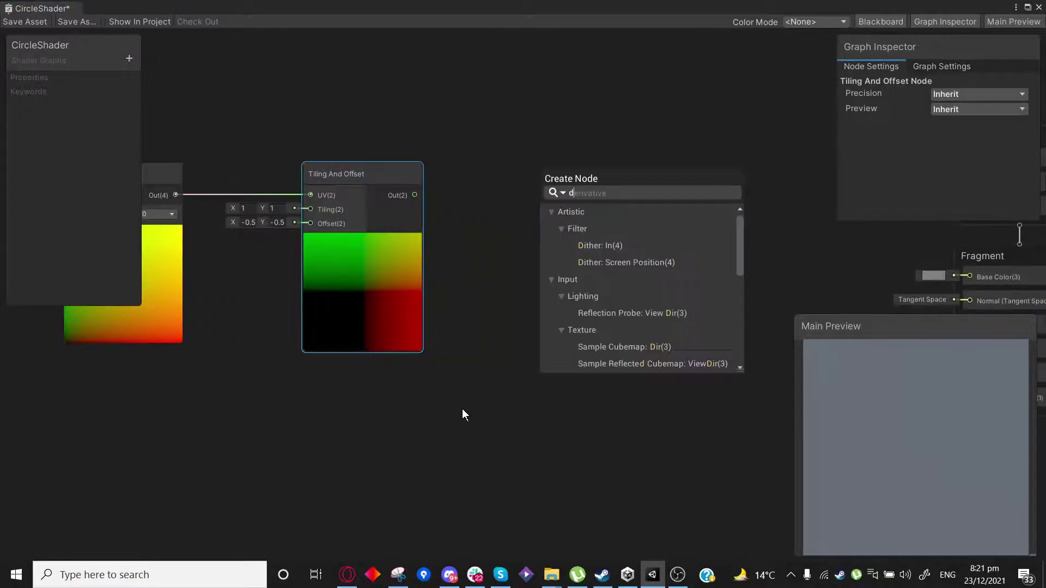
text(ist)
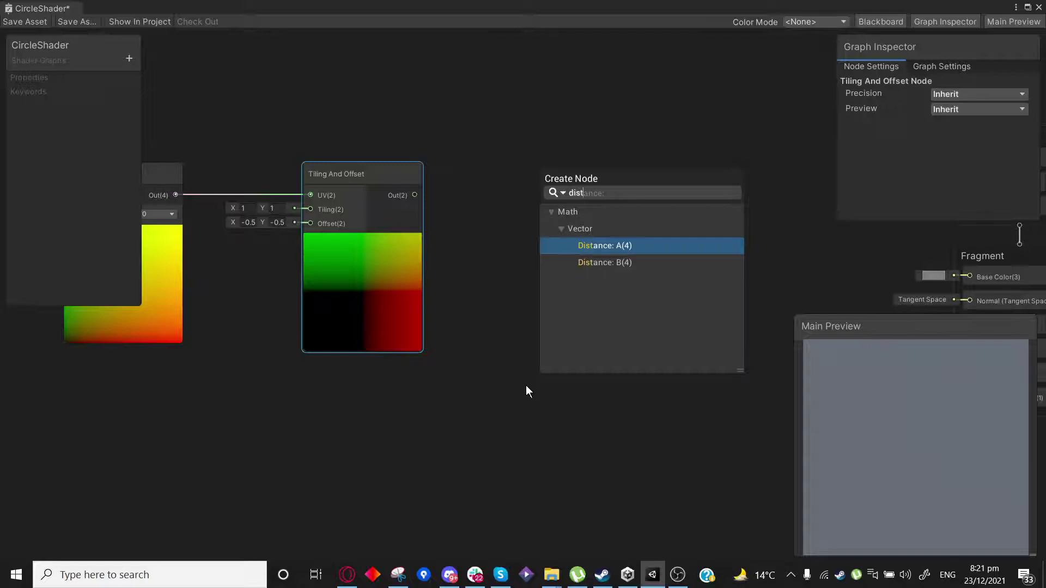
click(584, 245)
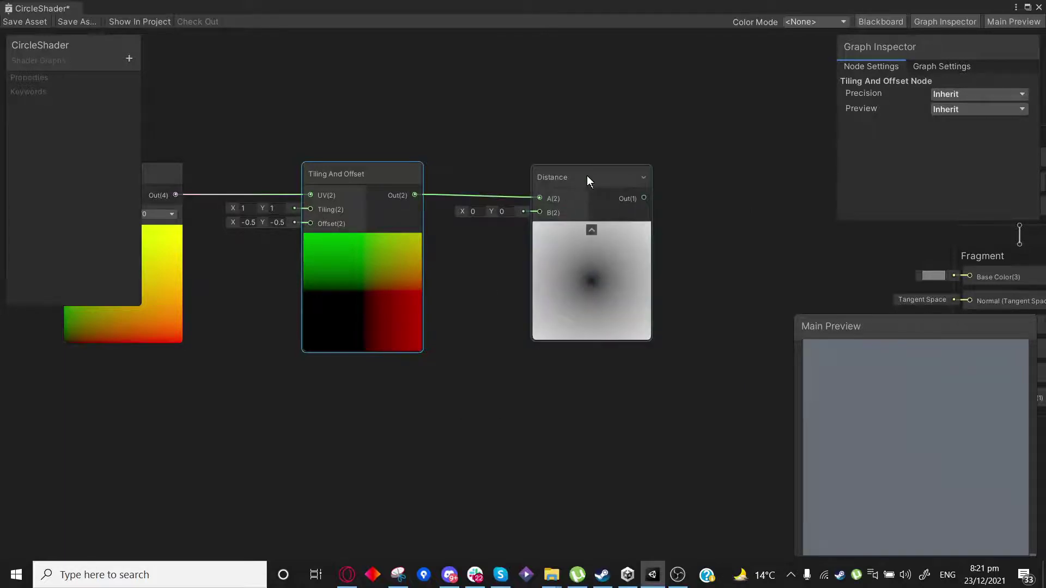
mouse_move(587, 176)
mouse_down()
mouse_move(606, 171)
mouse_move(593, 176)
mouse_up()
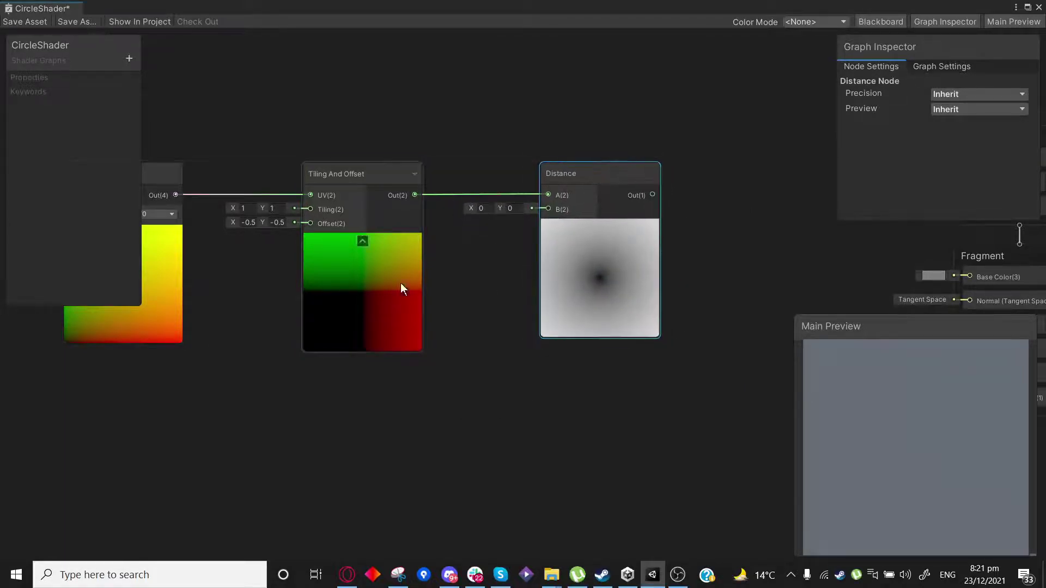
Compare the center of the Tiling And Offset preview with the gradient in the Distance node's preview.
scroll(361, 289, up, 4)
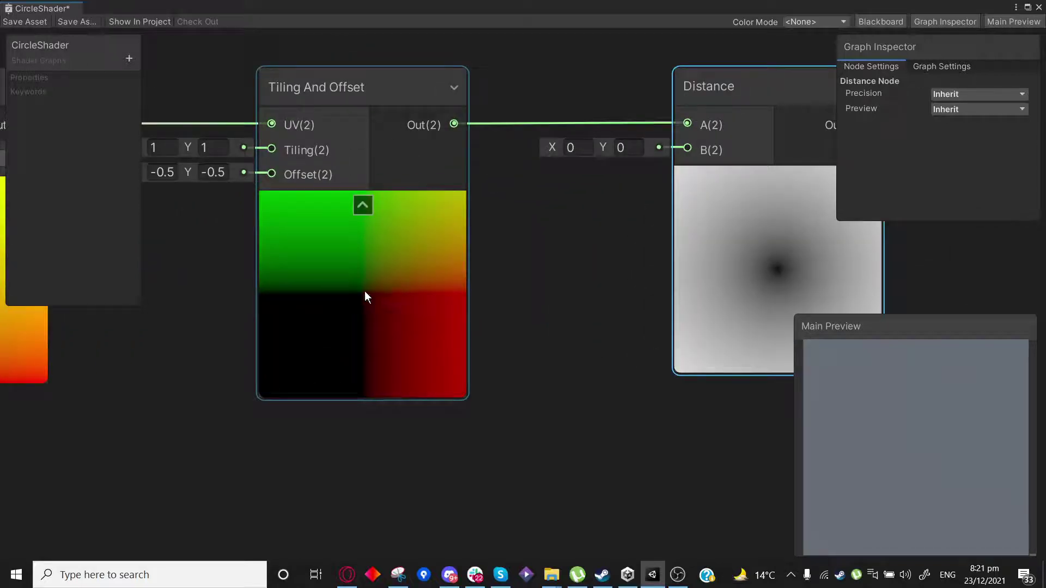
middle_drag(563, 342, 365, 341)
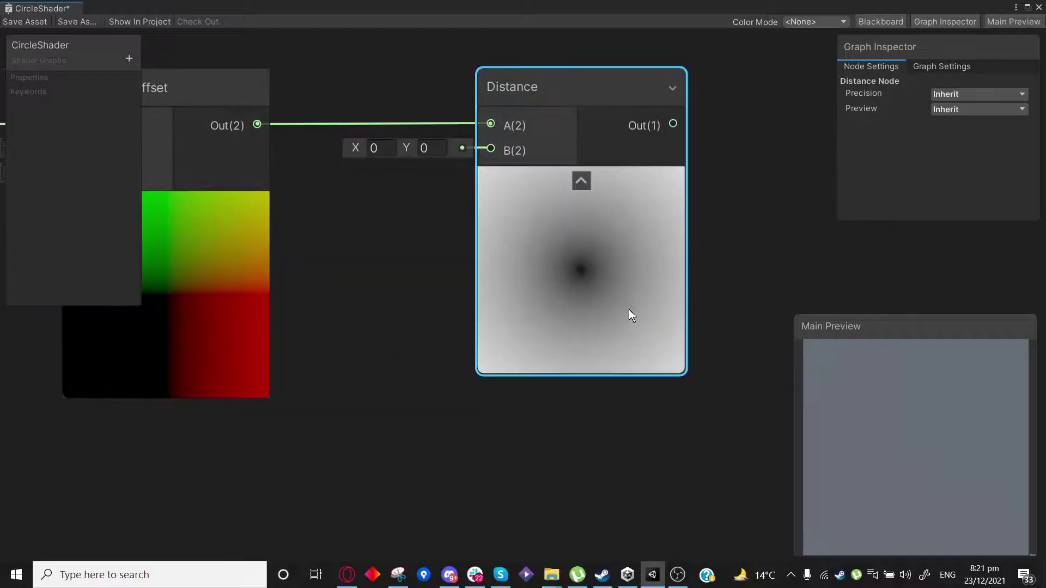
middle_drag(315, 316, 329, 319)
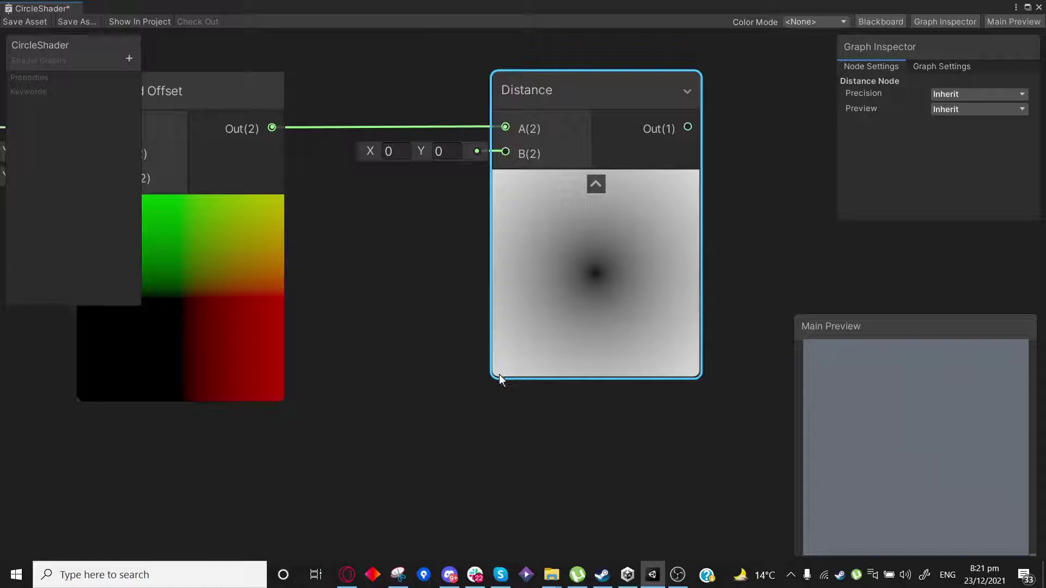
middle_drag(569, 283, 536, 305)
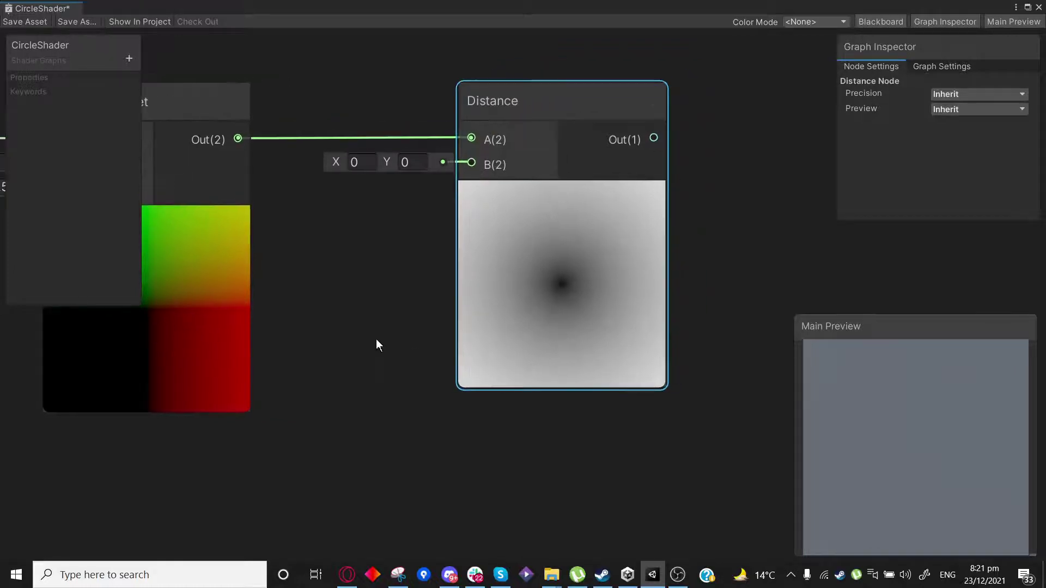
Move the Distance node closer to the Tiling And Offset node, keeping the two aligned in a row.
drag(544, 105, 482, 110)
scroll(343, 274, down, 2)
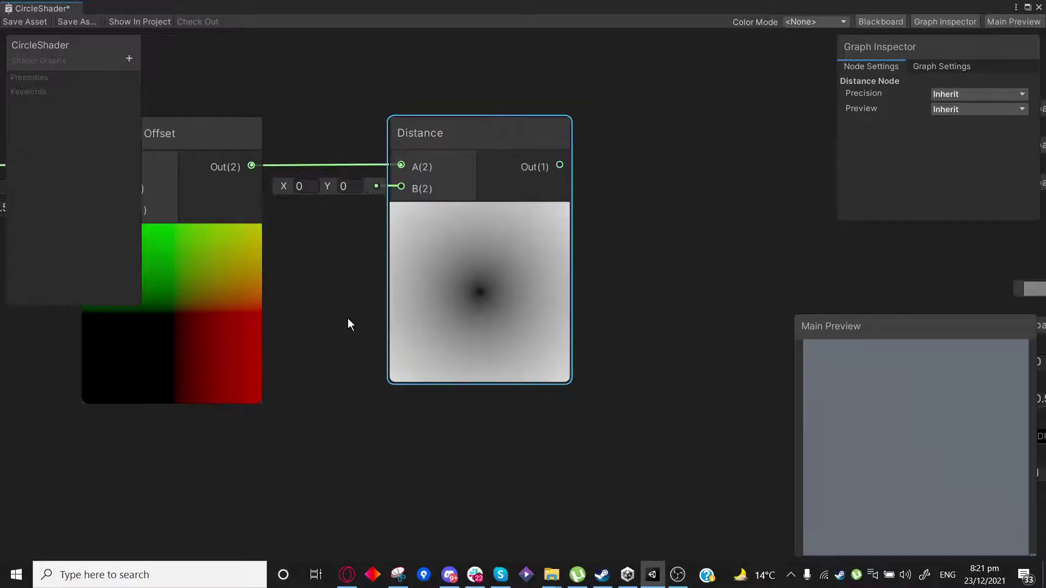
middle_drag(347, 322, 364, 308)
drag(507, 128, 519, 131)
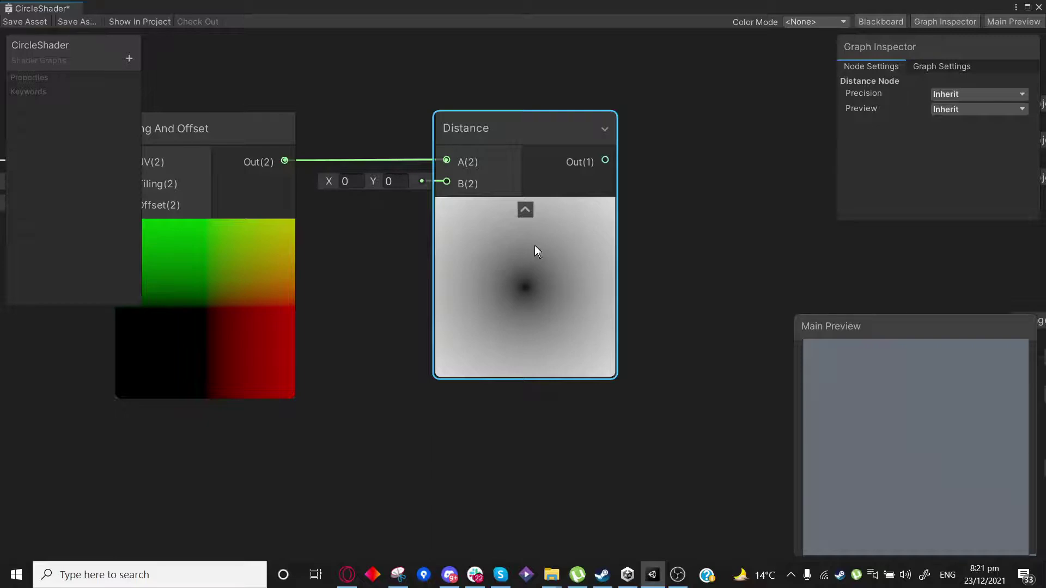
scroll(394, 325, down, 3)
middle_drag(386, 378, 534, 338)
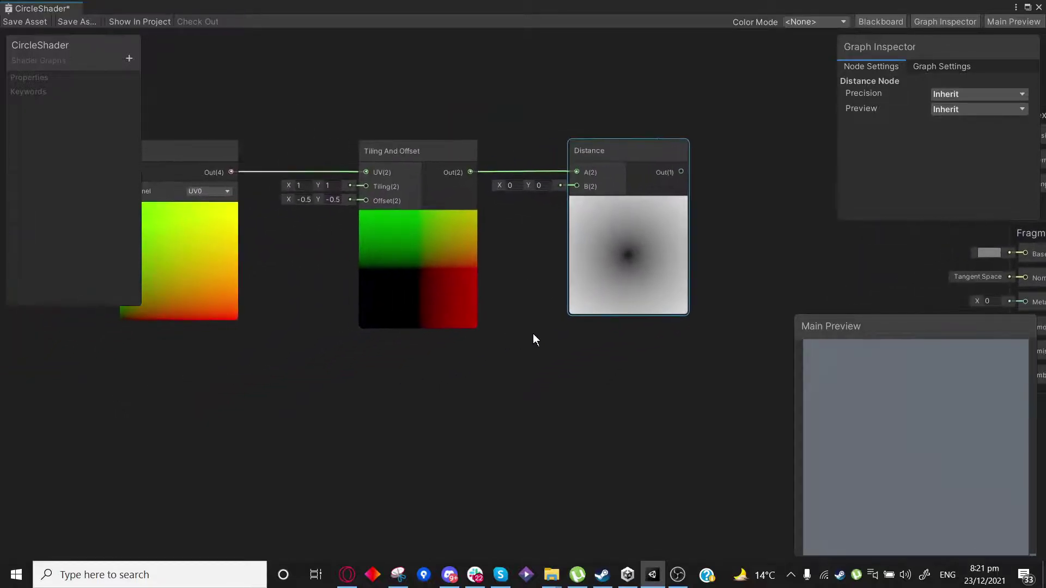
Move the UV, Tiling And Offset and Distance nodes together further away from the master stack, then nudge the Tiling And Offset node into line.
scroll(605, 365, down, 3)
drag(654, 403, 278, 168)
drag(478, 322, 327, 306)
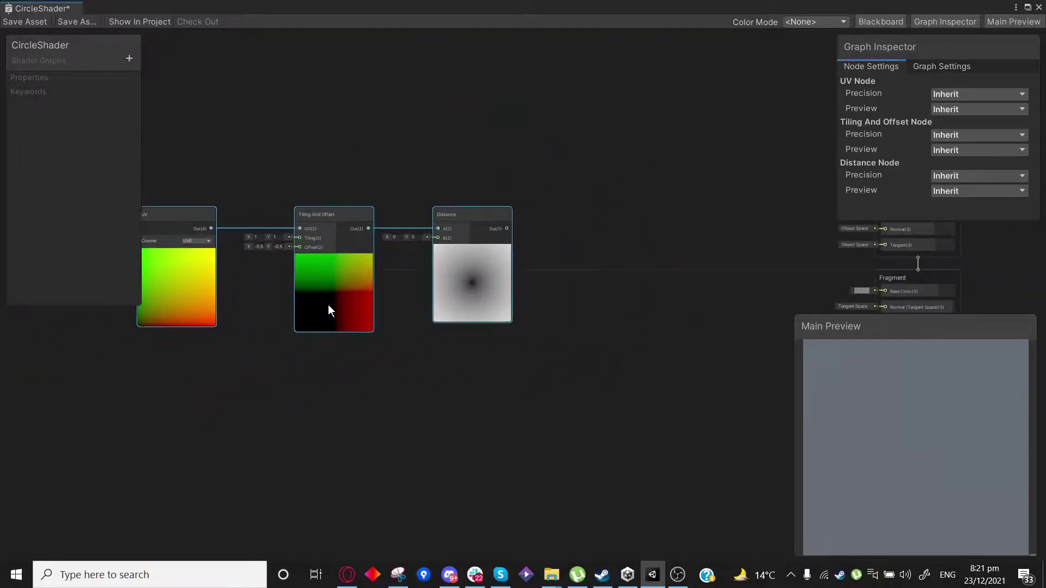
click(378, 423)
scroll(482, 411, up, 4)
mouse_move(418, 147)
mouse_down()
mouse_move(360, 138)
mouse_move(405, 133)
mouse_up()
scroll(286, 251, up, 2)
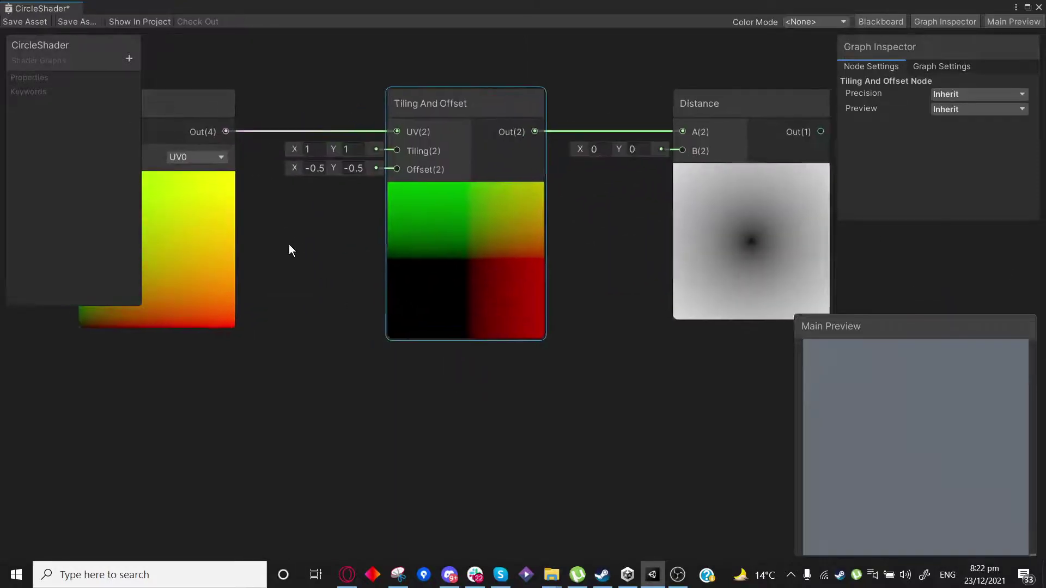
Try an Offset of 0 on both axes of the Tiling And Offset node, then shift only X to a negative value.
click(321, 169)
text(0)
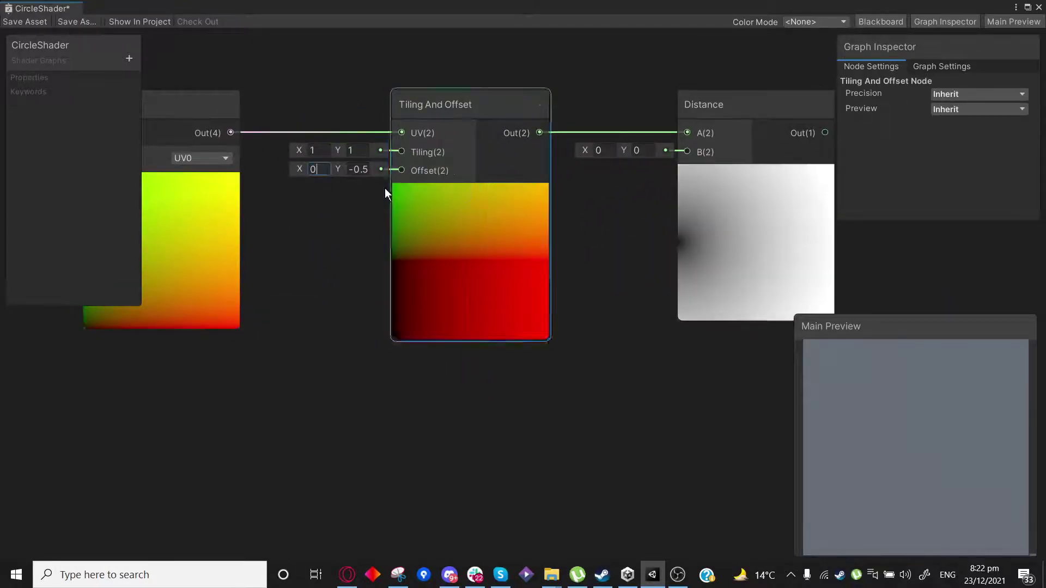
key(Tab)
text(0)
middle_drag(691, 310, 576, 292)
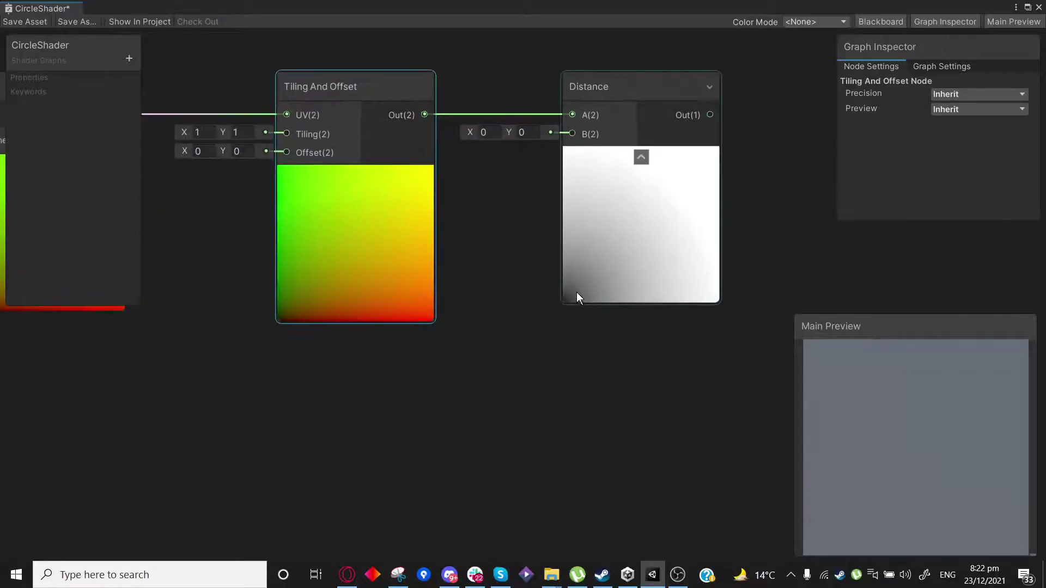
scroll(576, 303, up, 1)
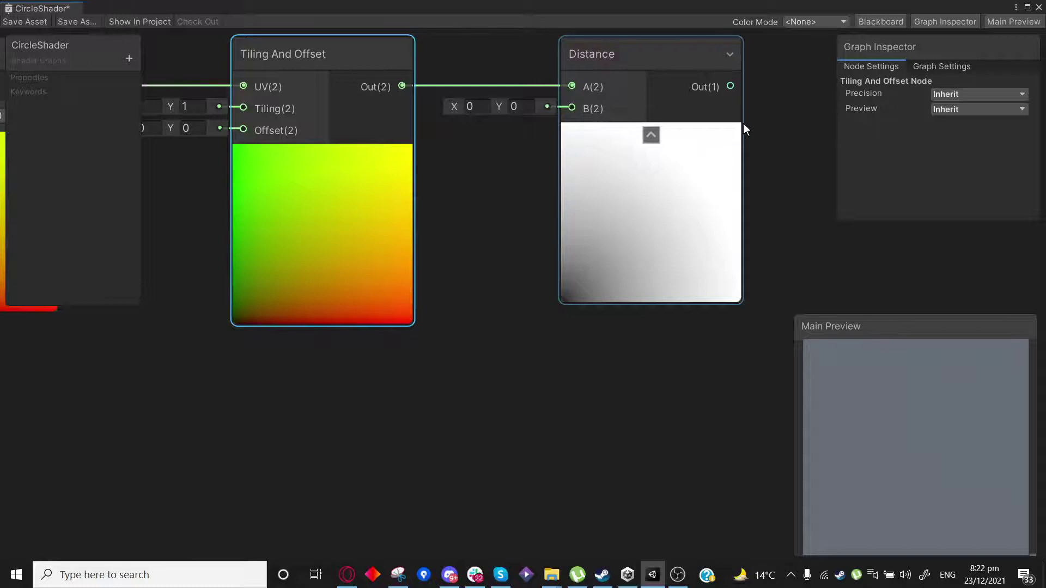
scroll(561, 273, down, 2)
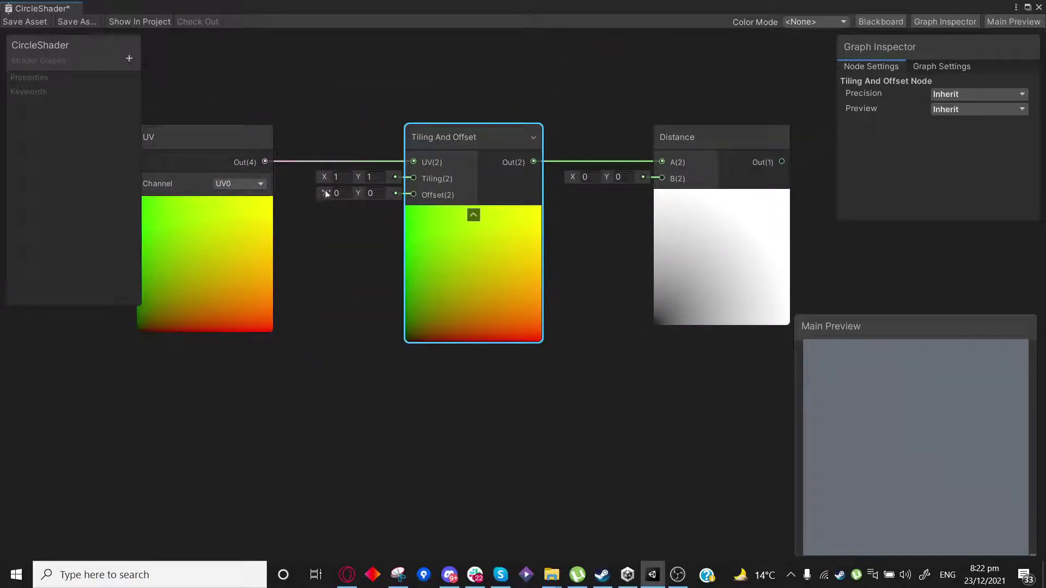
drag(326, 193, 319, 197)
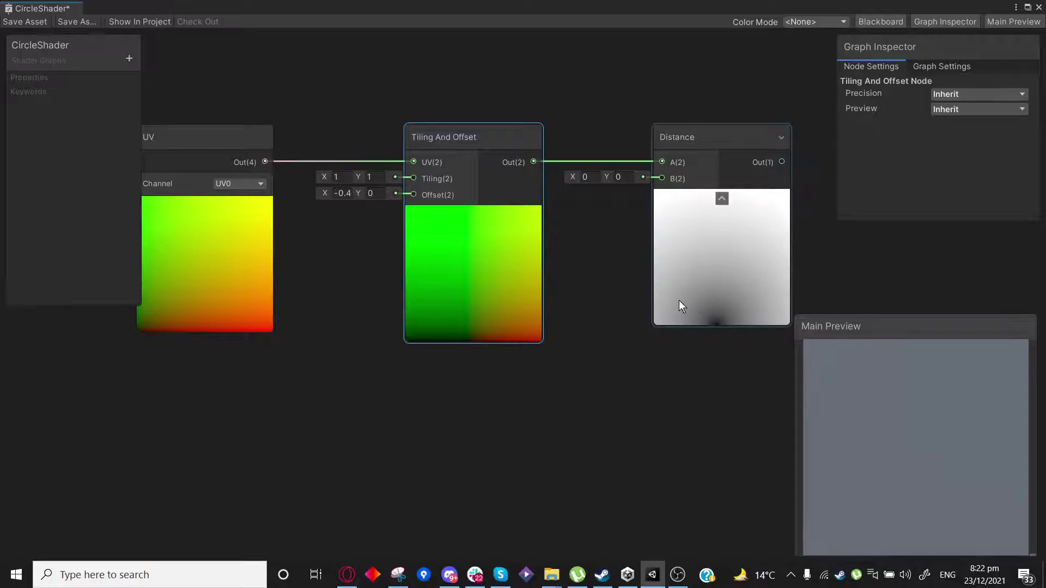
middle_drag(675, 388, 607, 390)
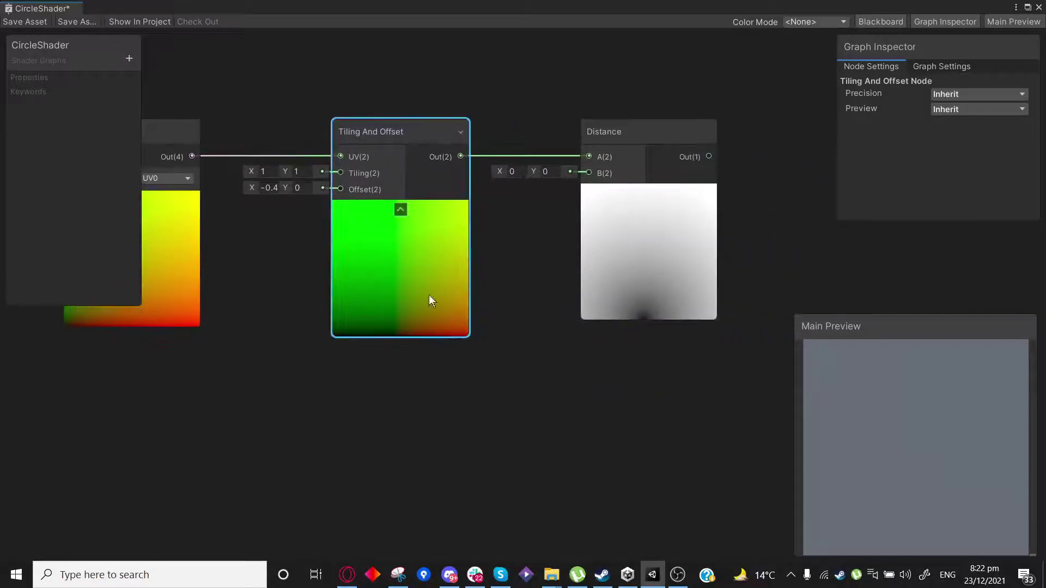
Set both Offset X and Offset Y of the Tiling And Offset node to -0.5.
click(278, 187)
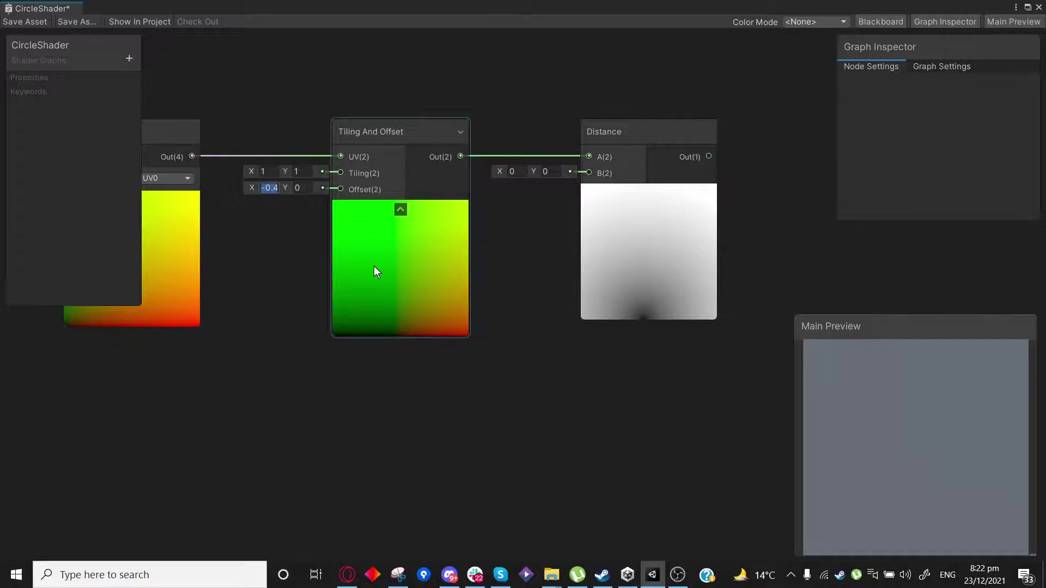
text(-0.)
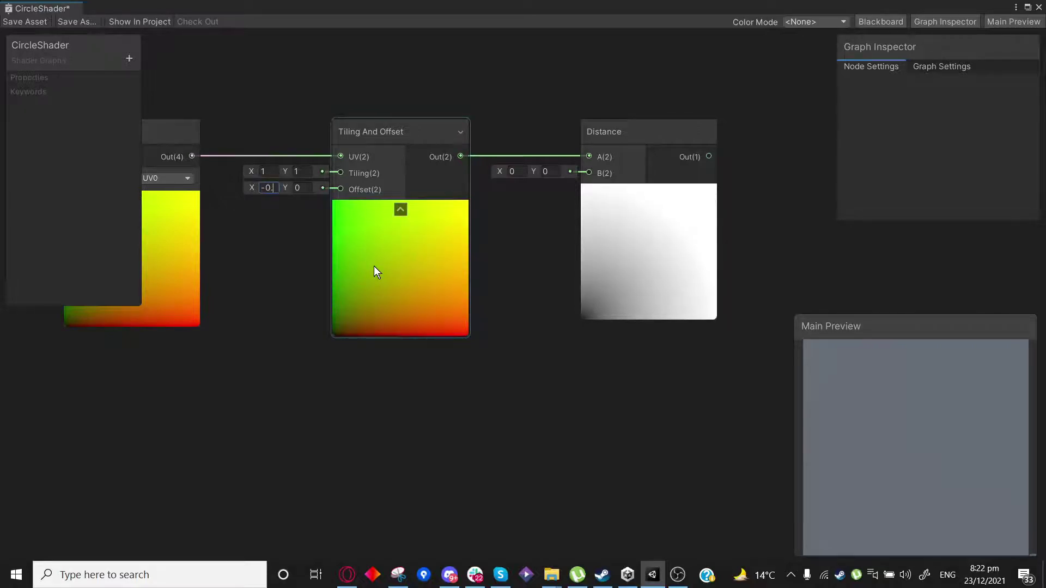
text(5)
key(Tab)
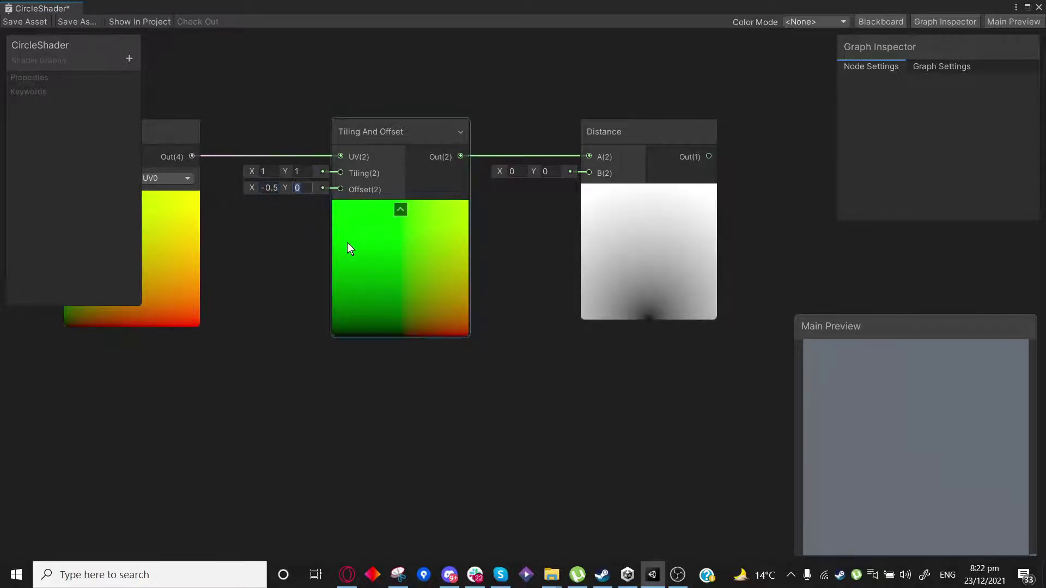
text(-0.5)
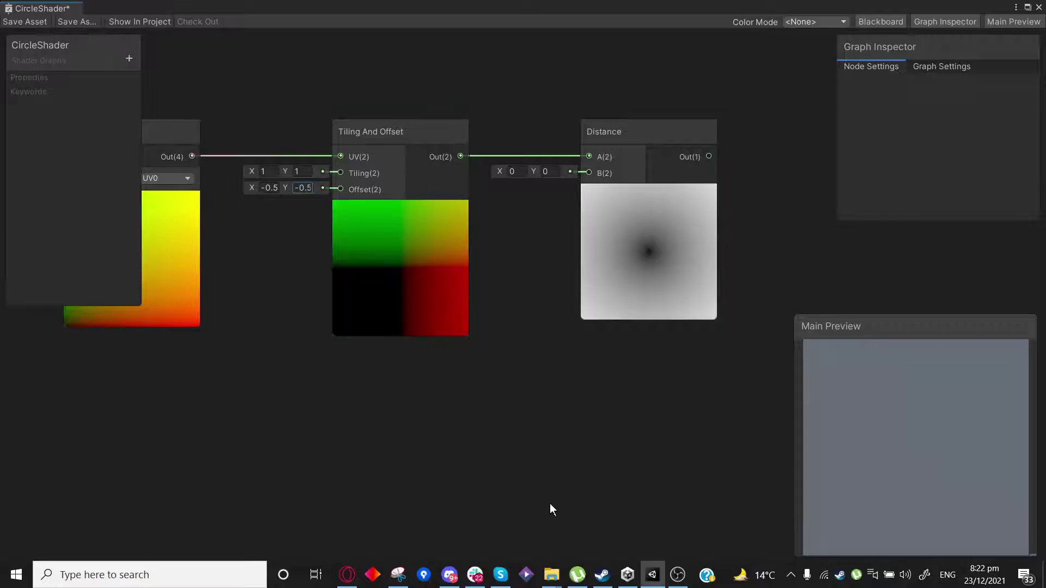
Add a Subtract node with the Distance node's output feeding its A input.
middle_drag(660, 395, 541, 394)
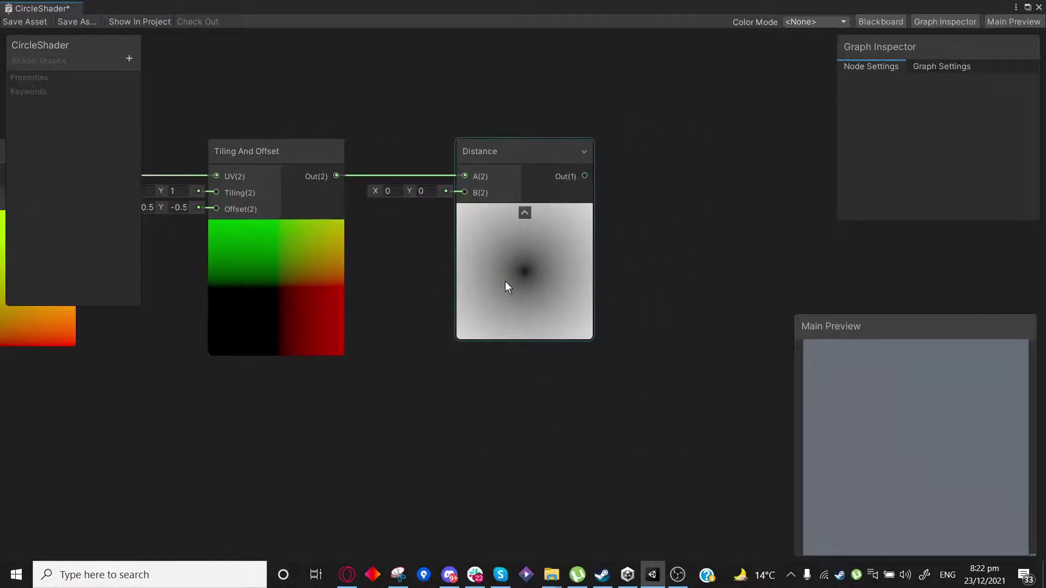
scroll(505, 281, down, 3)
scroll(486, 320, up, 2)
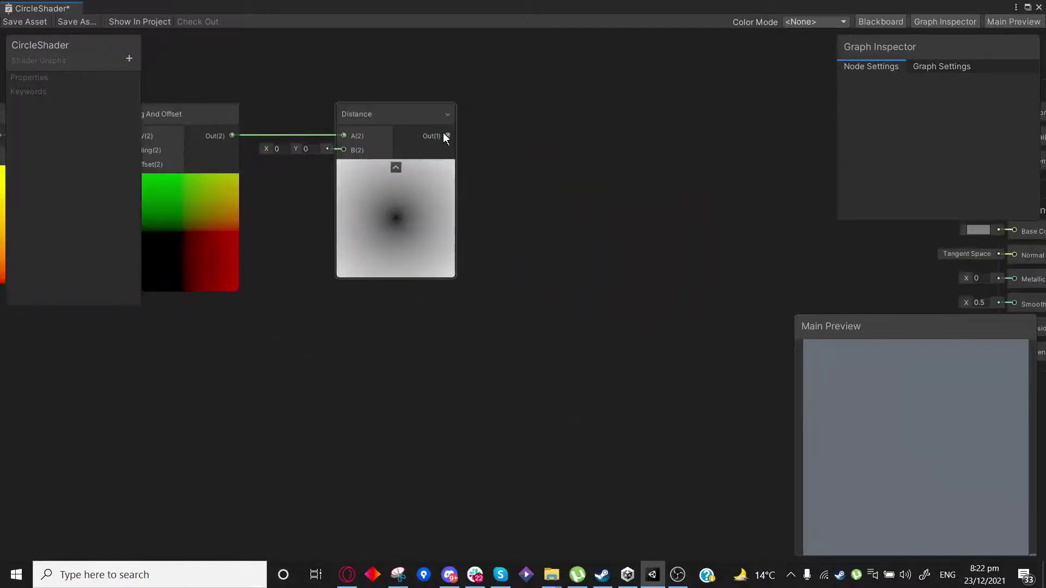
drag(447, 136, 545, 133)
text(sub)
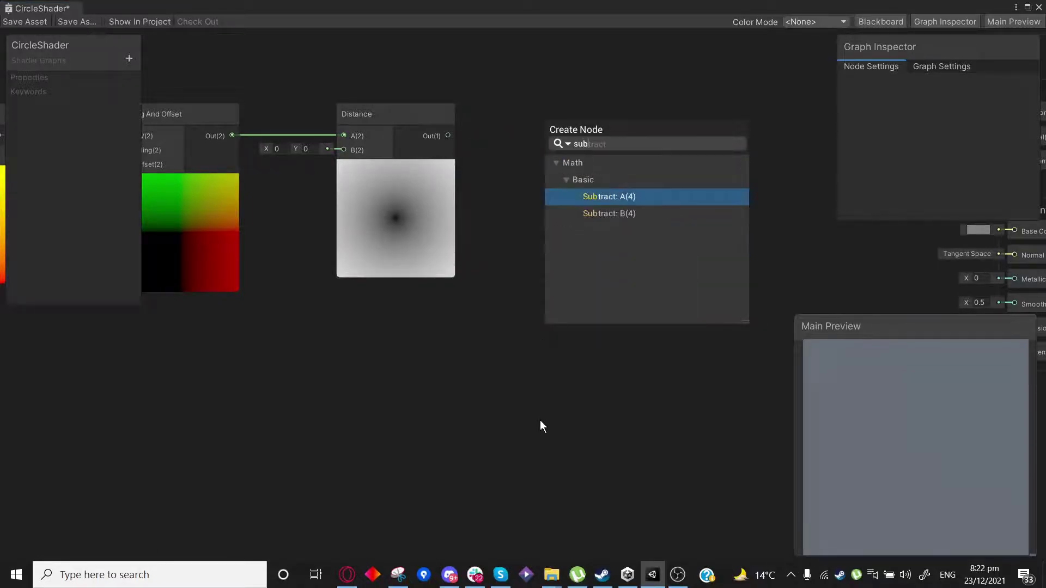
key(Return)
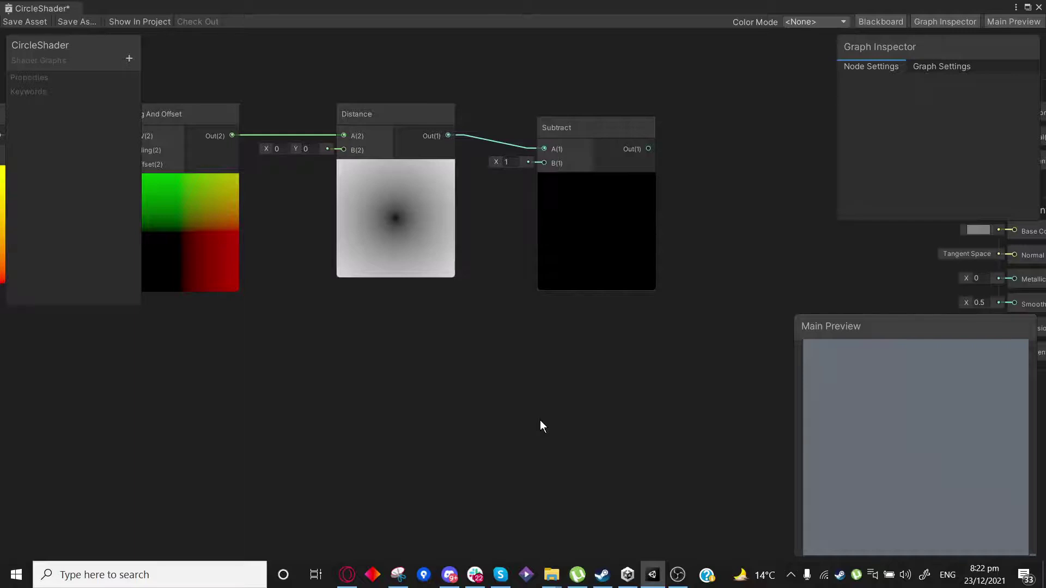
scroll(407, 184, up, 4)
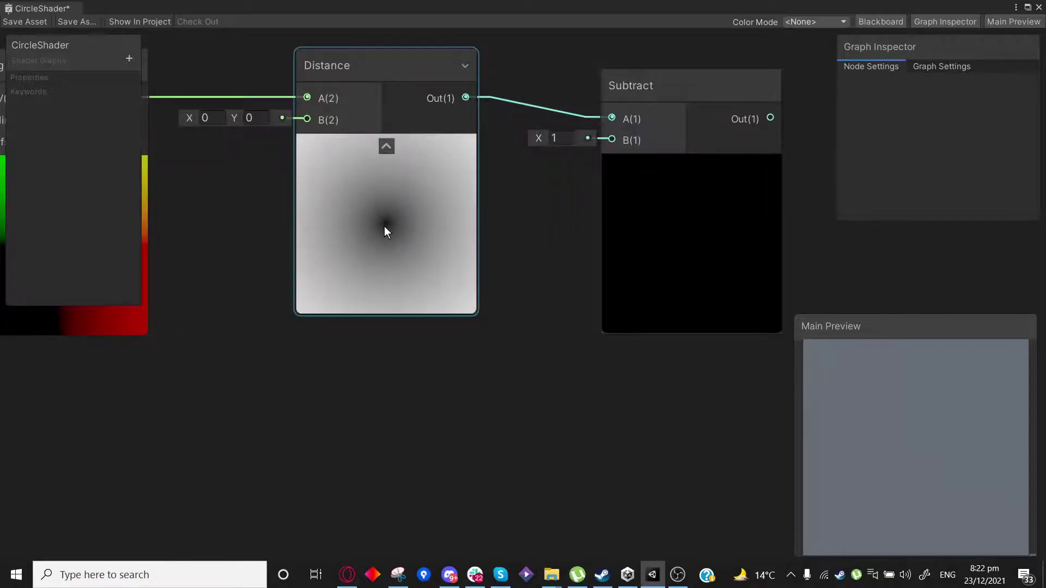
Set the Subtract node's B input to 0, then raise it to 0.4 to form a dark circle.
click(384, 226)
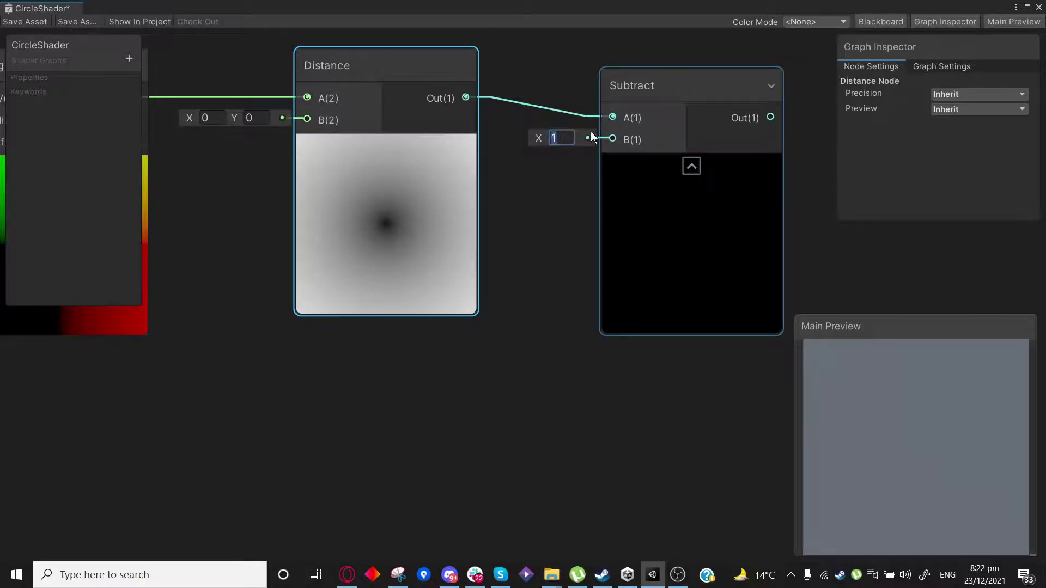
text(0)
click(540, 174)
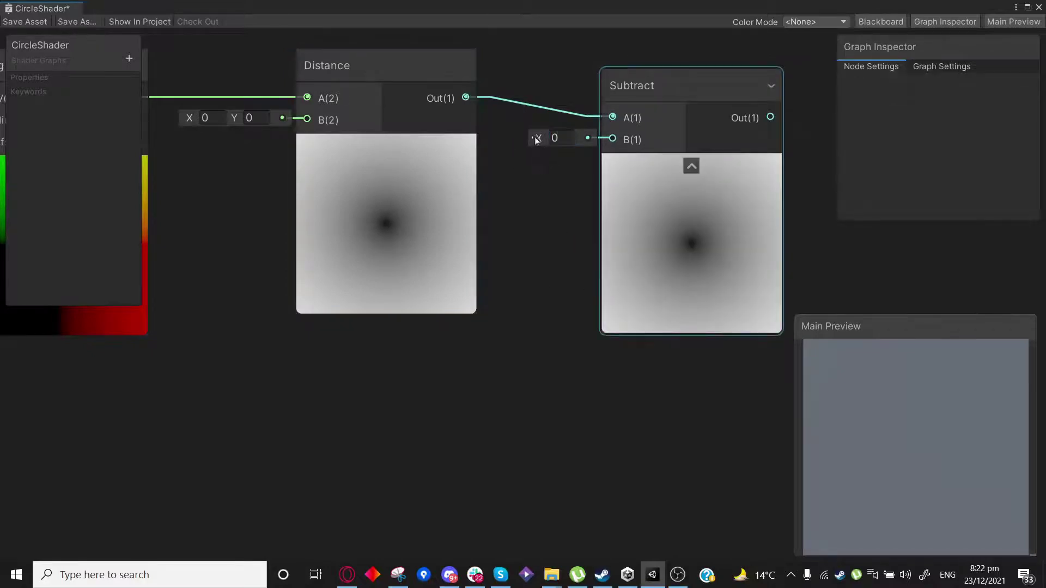
drag(536, 141, 549, 144)
click(446, 229)
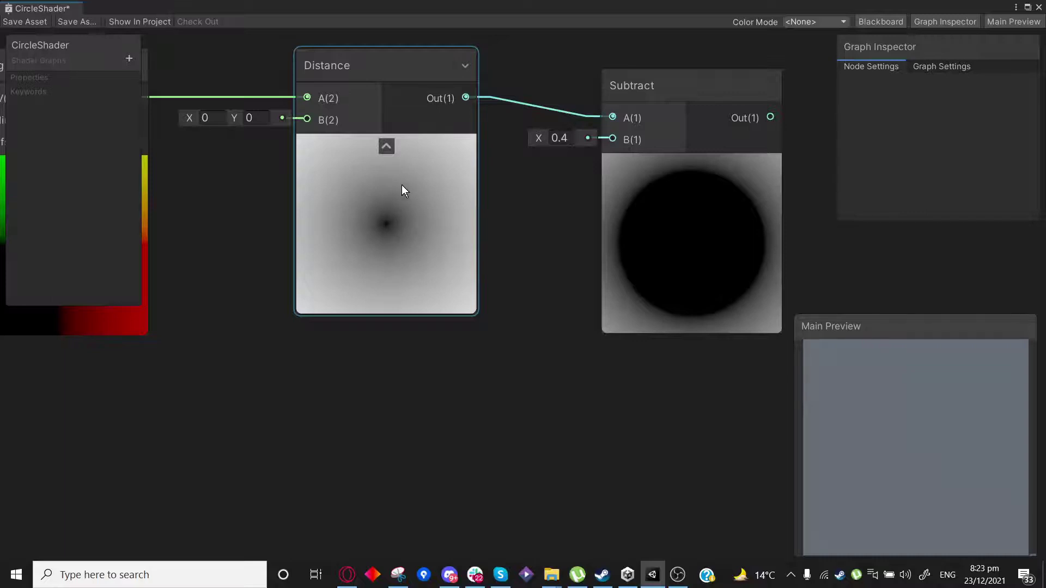
click(572, 144)
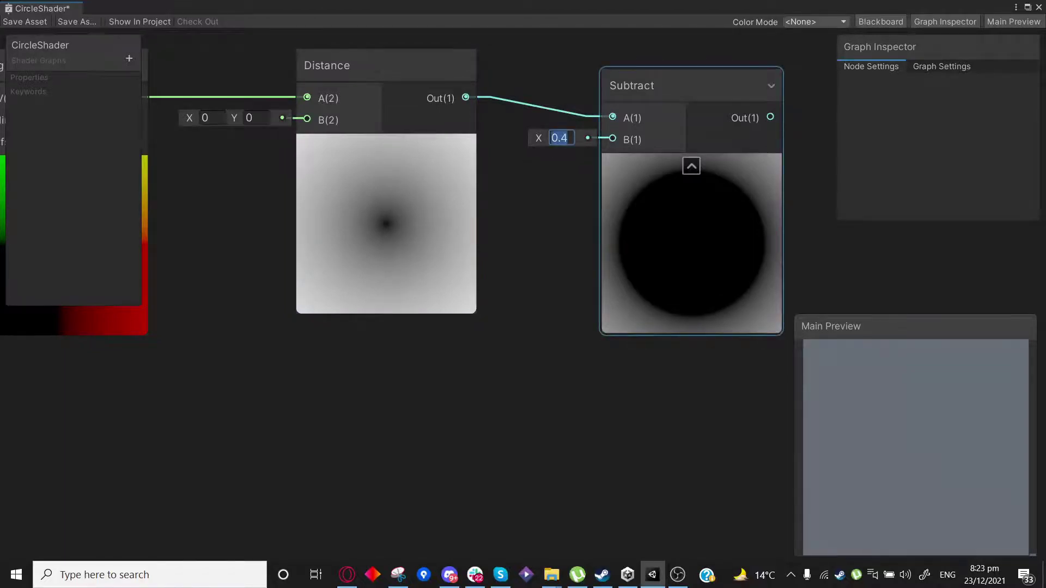
click(471, 209)
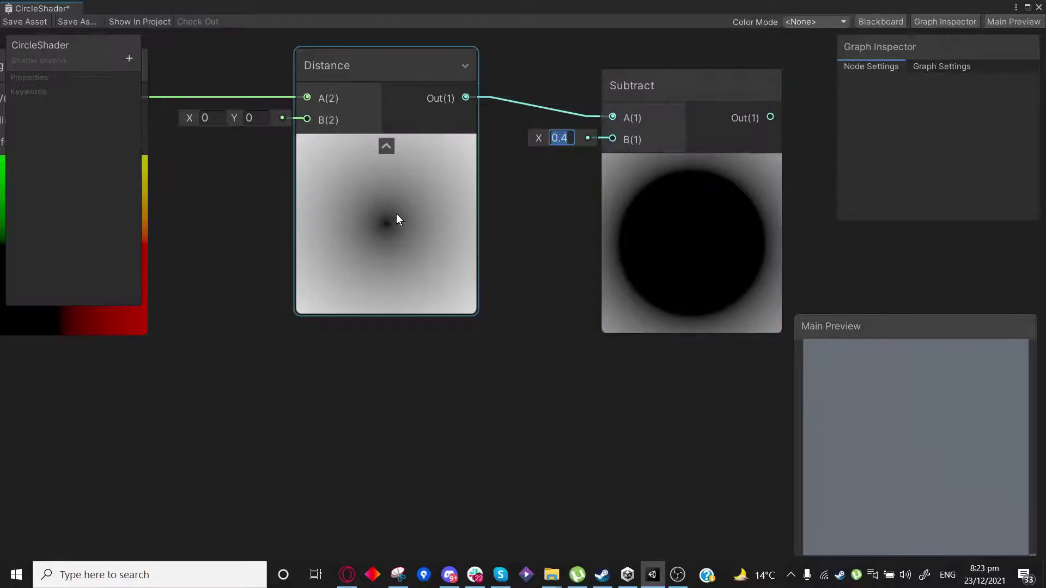
click(526, 241)
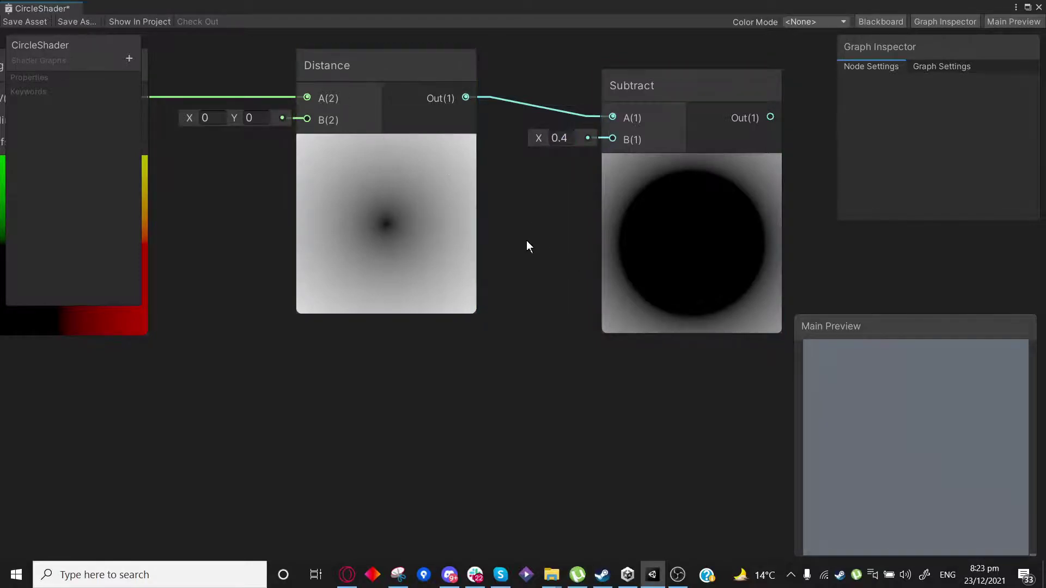
Line up the Subtract node with the Distance node and readjust its B input to 0.4.
scroll(515, 264, down, 1)
middle_drag(518, 365, 458, 365)
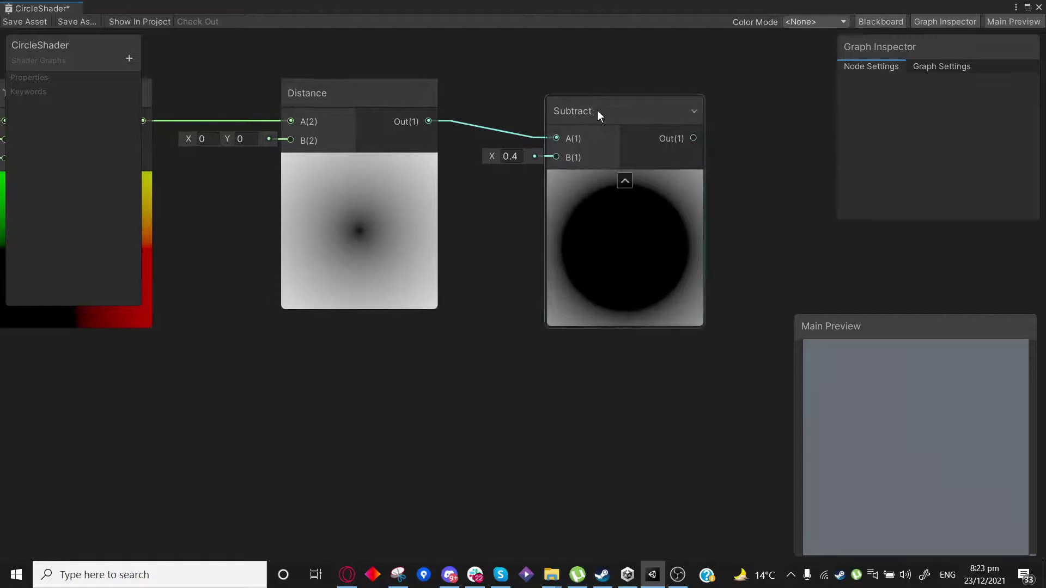
drag(597, 110, 580, 99)
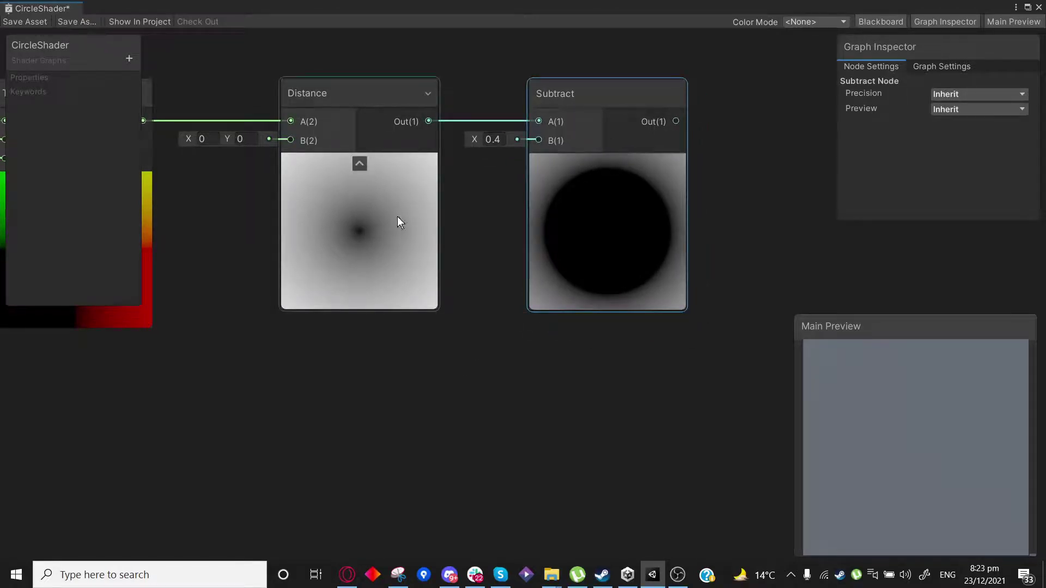
scroll(489, 309, down, 1)
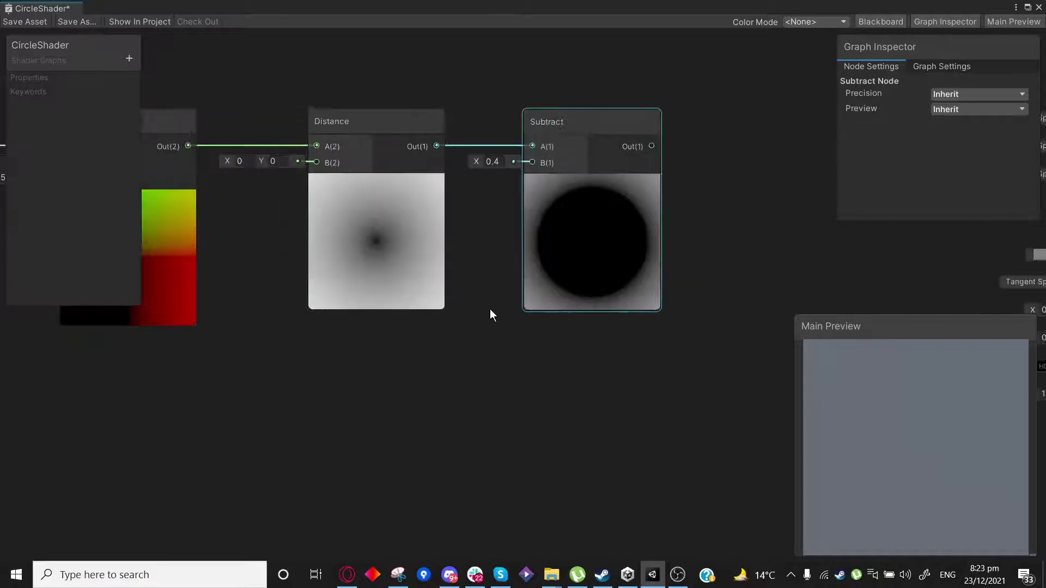
scroll(485, 378, down, 1)
scroll(496, 215, up, 1)
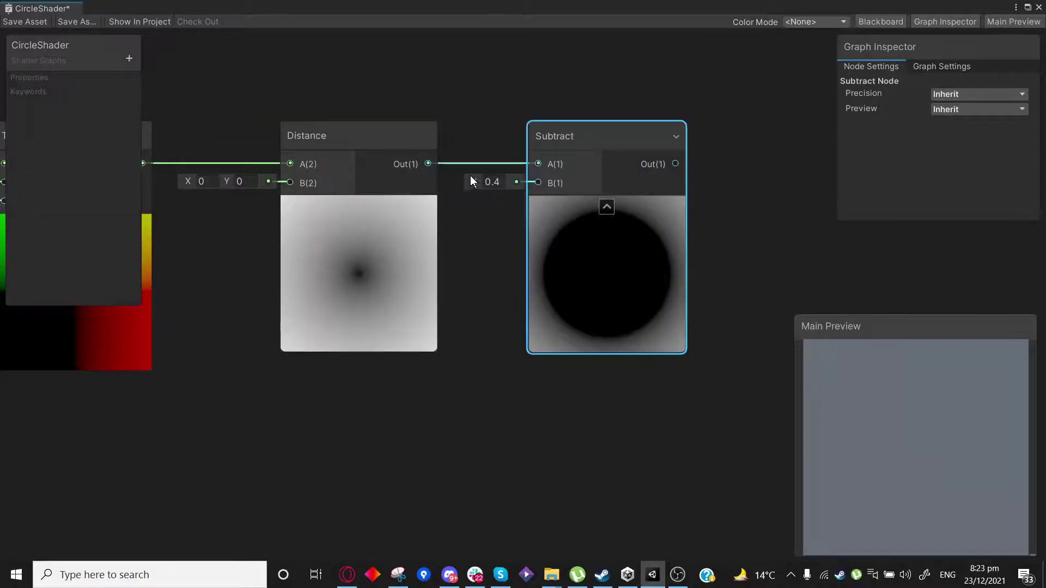
drag(472, 182, 473, 187)
click(489, 273)
key(a)
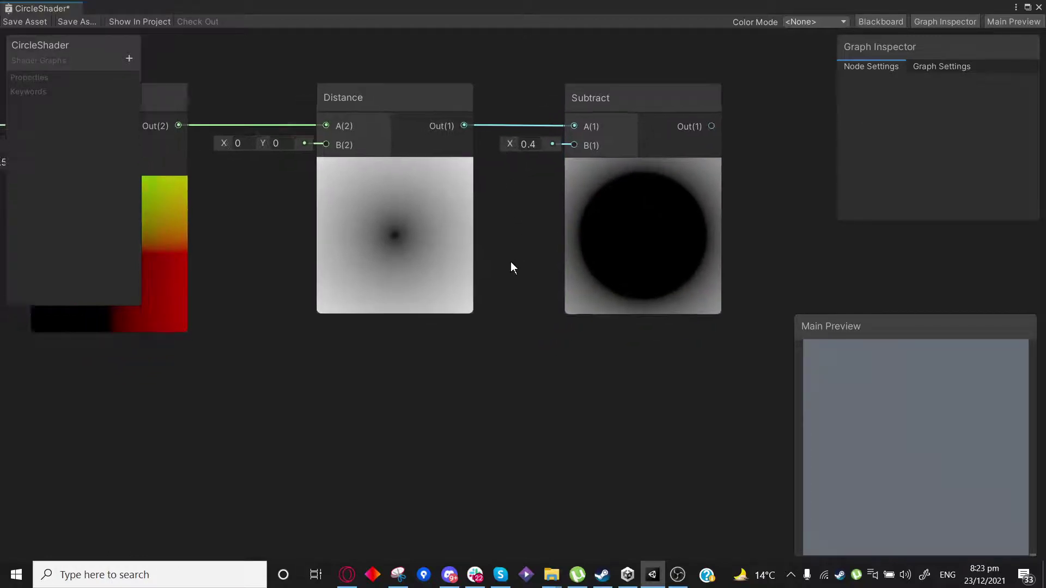
Add a Float property named Radius to the shader's properties and select it.
click(133, 54)
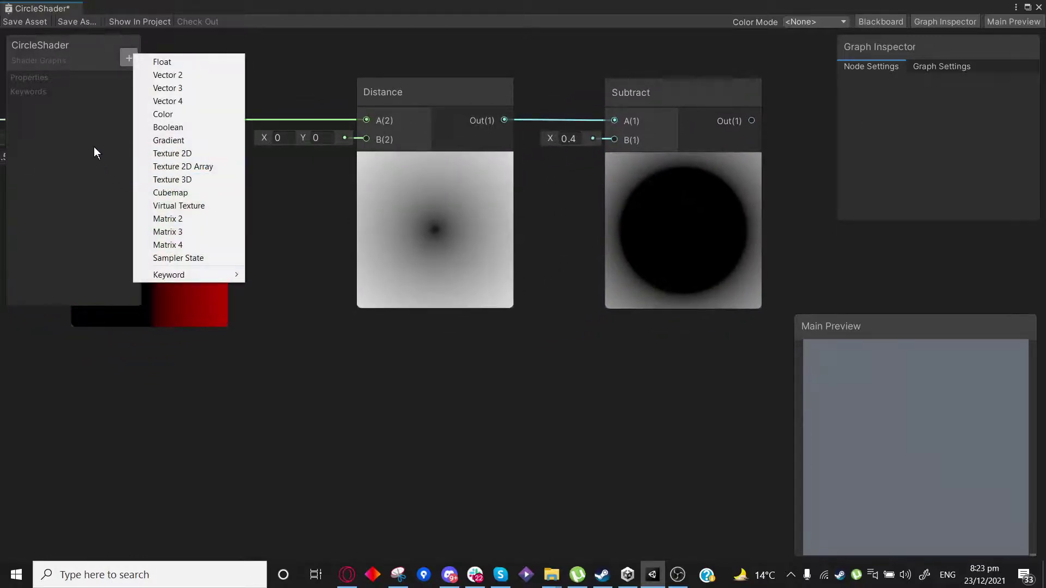
click(173, 62)
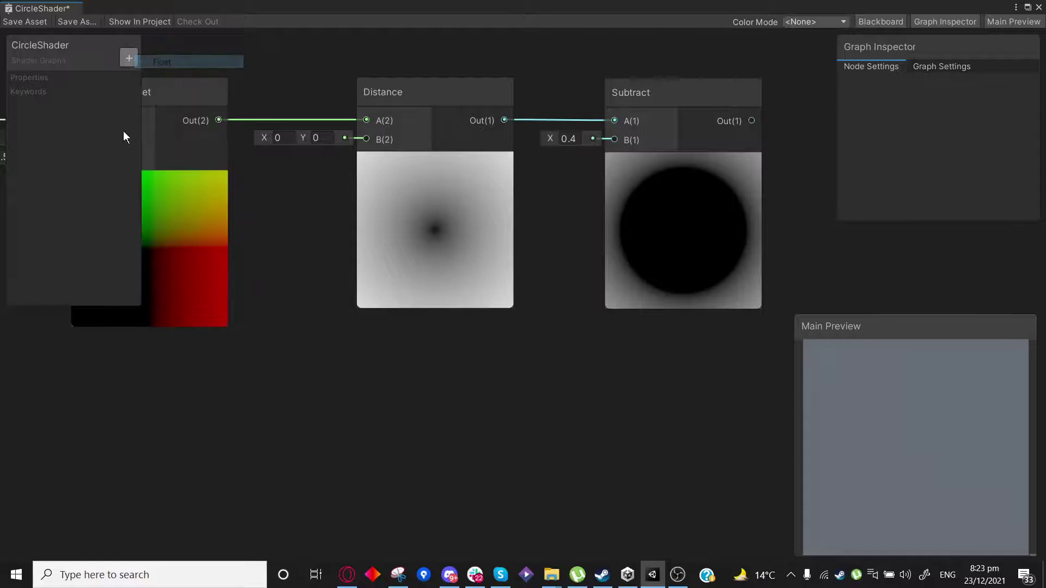
text(Radius)
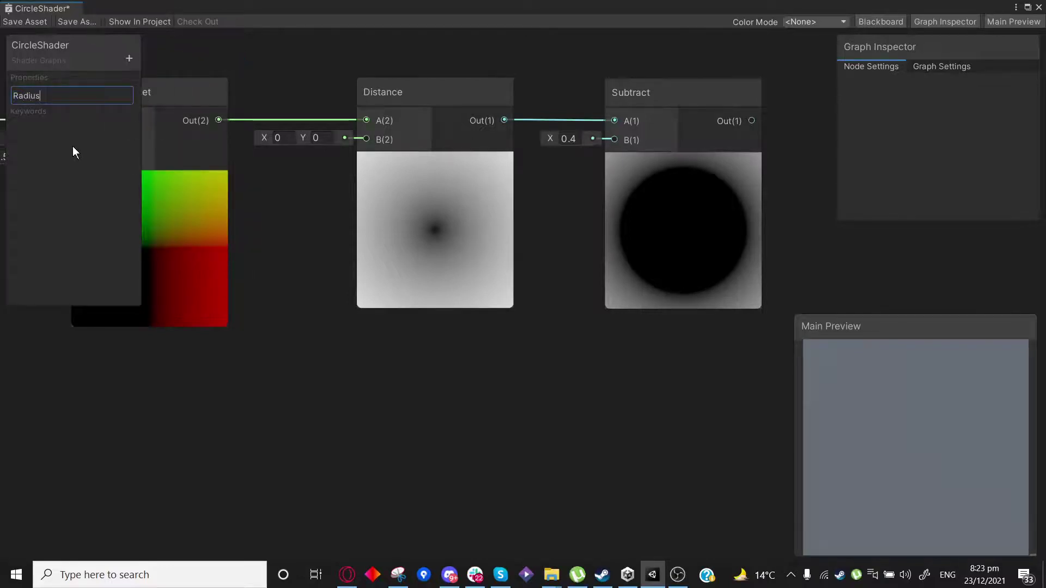
key(Return)
click(31, 99)
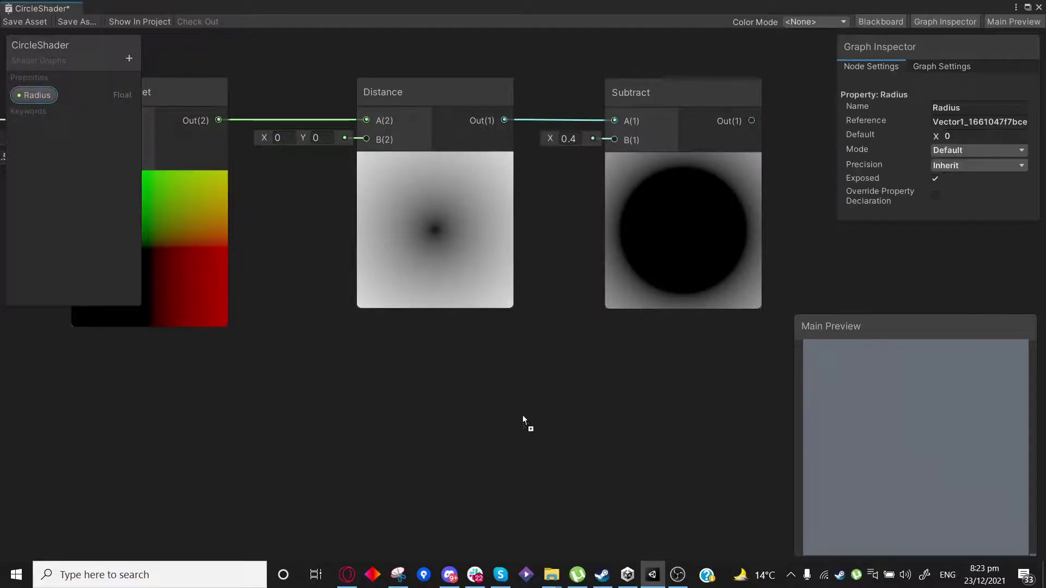
Feed the Radius property into the Subtract node's B input and set its default value to 0.4.
drag(527, 315, 615, 140)
click(457, 354)
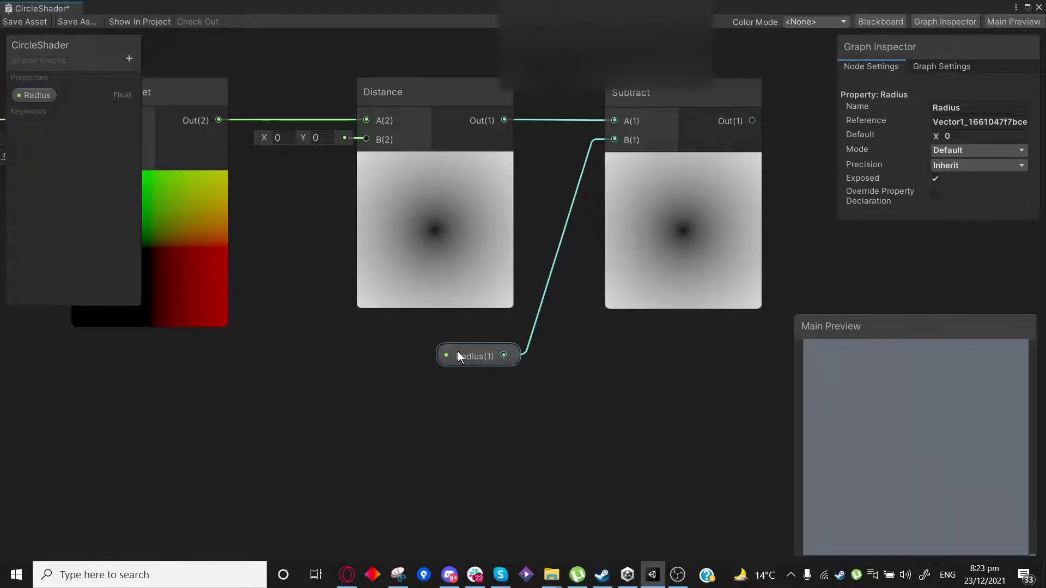
click(980, 135)
text(0.4)
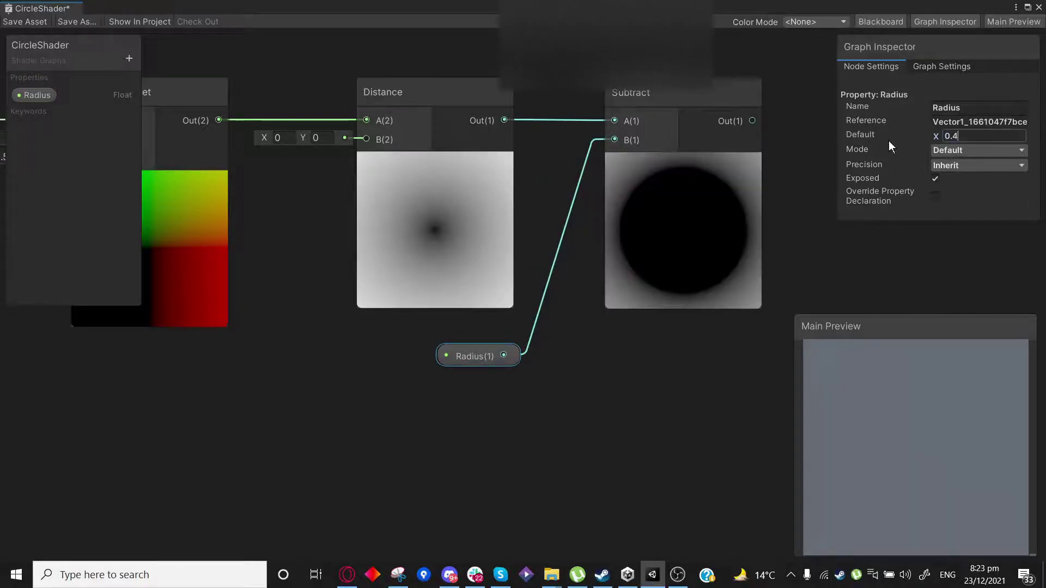
click(571, 441)
scroll(594, 440, down, 2)
middle_drag(612, 437, 707, 396)
click(486, 118)
scroll(463, 360, down, 2)
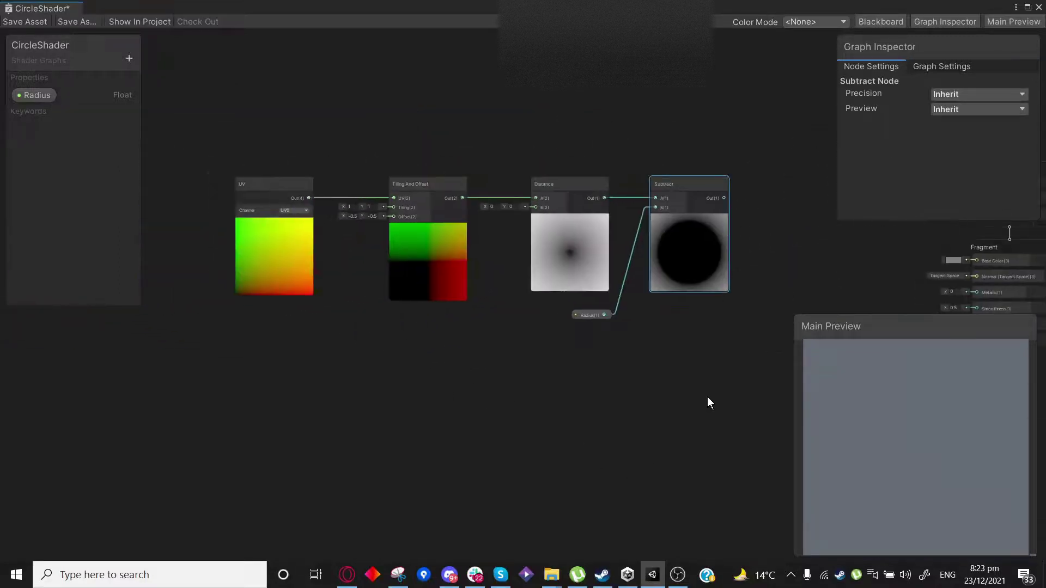
scroll(725, 384, down, 1)
key(ctrl+a)
middle_drag(558, 290, 491, 323)
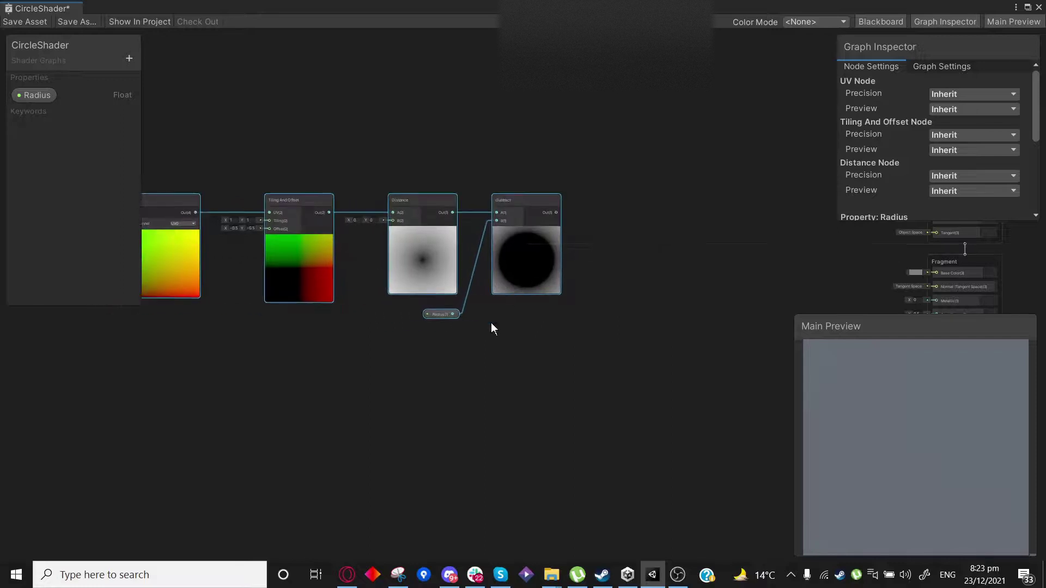
scroll(491, 323, up, 2)
middle_drag(443, 207, 449, 467)
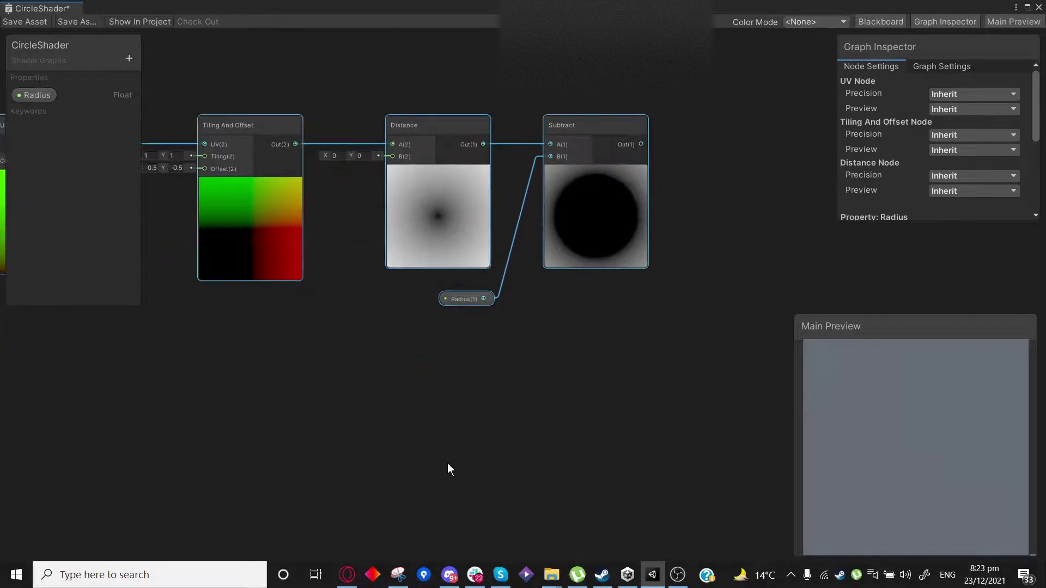
drag(416, 264, 397, 285)
drag(429, 236, 431, 221)
Connect the Distance node's output to the Fragment block's Base Color and dismiss the browser notification.
scroll(577, 346, down, 2)
middle_drag(626, 387, 372, 313)
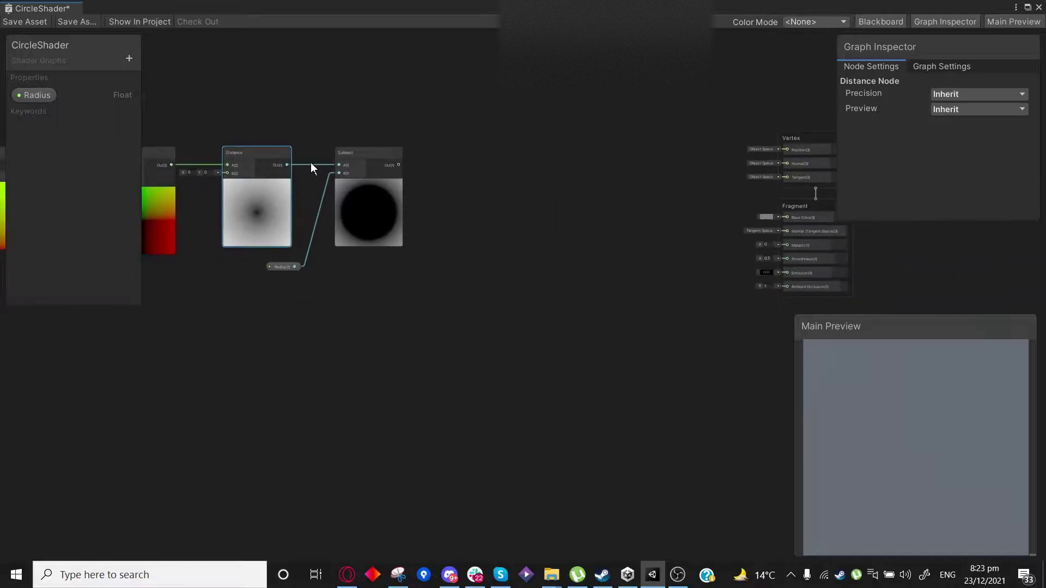
drag(290, 168, 788, 216)
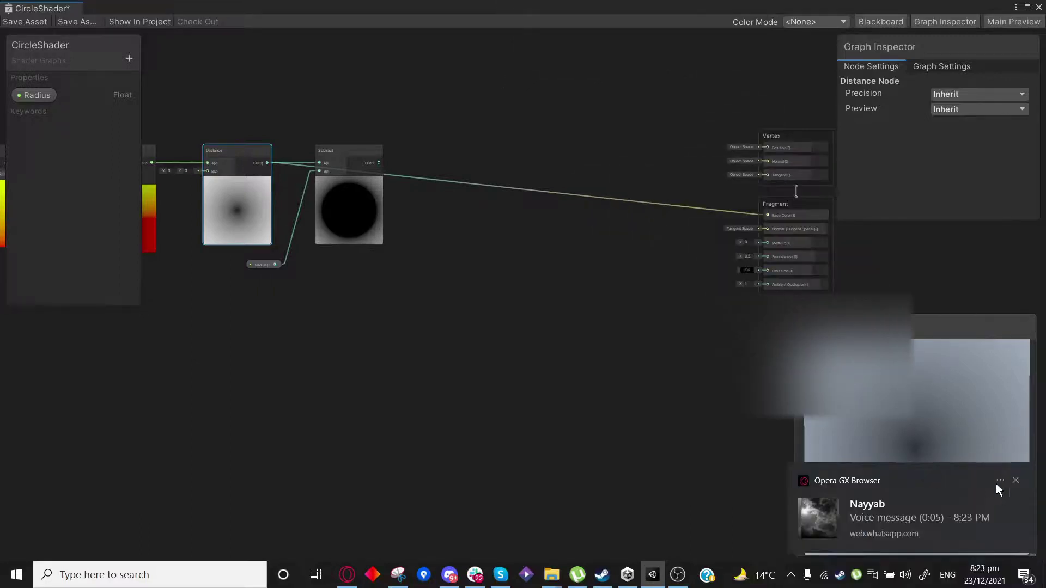
click(1016, 481)
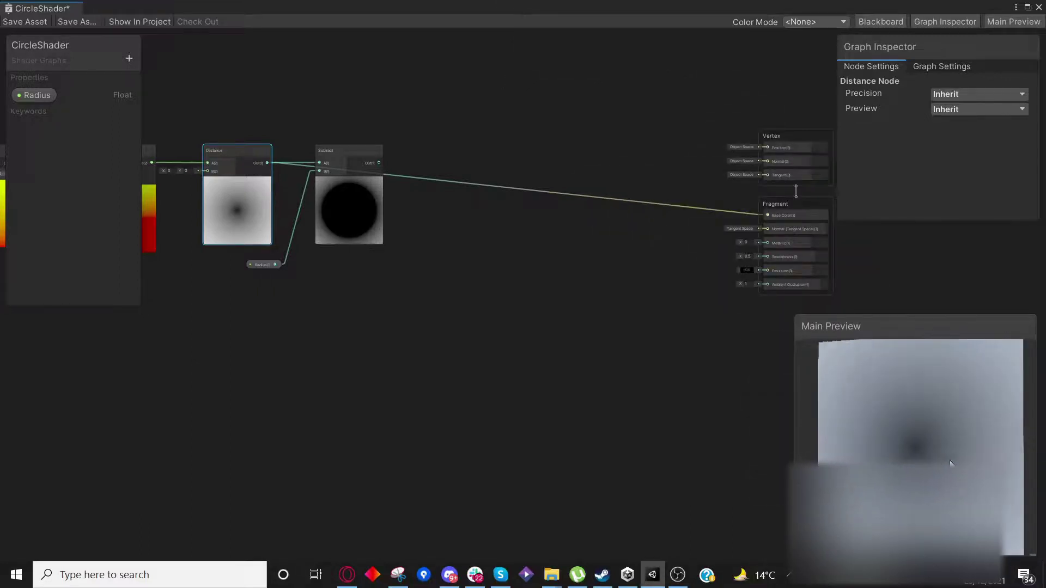
Set the shader's Surface type to Transparent in the graph's Universal target settings.
middle_drag(602, 333, 510, 310)
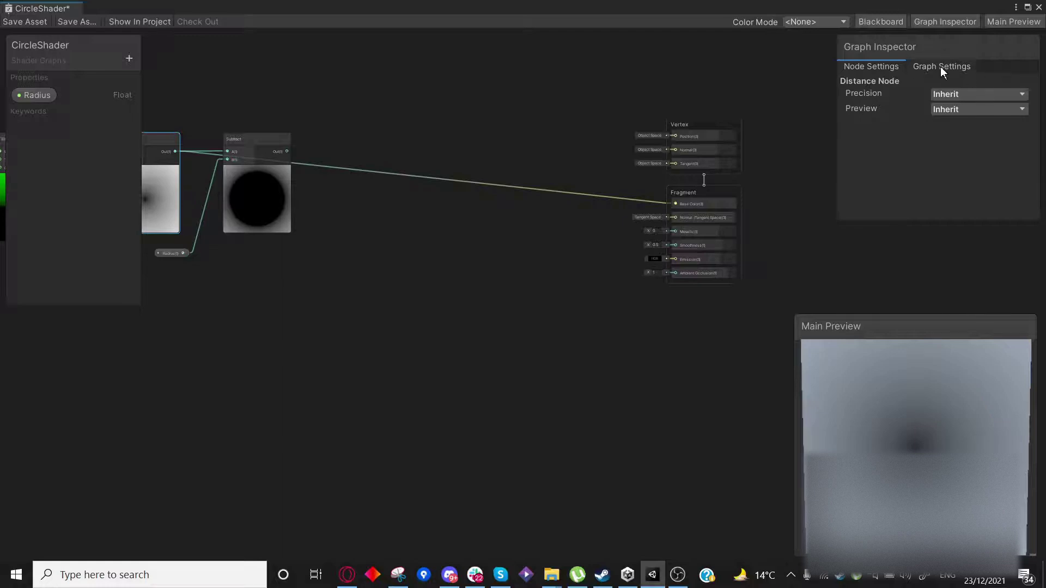
click(799, 217)
click(941, 63)
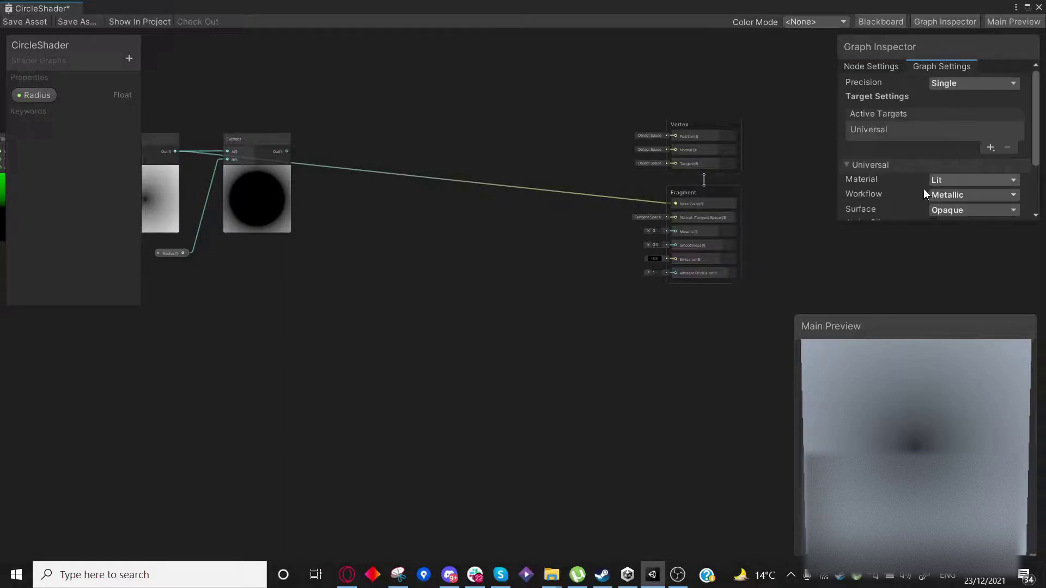
scroll(923, 188, down, 3)
click(952, 169)
click(960, 197)
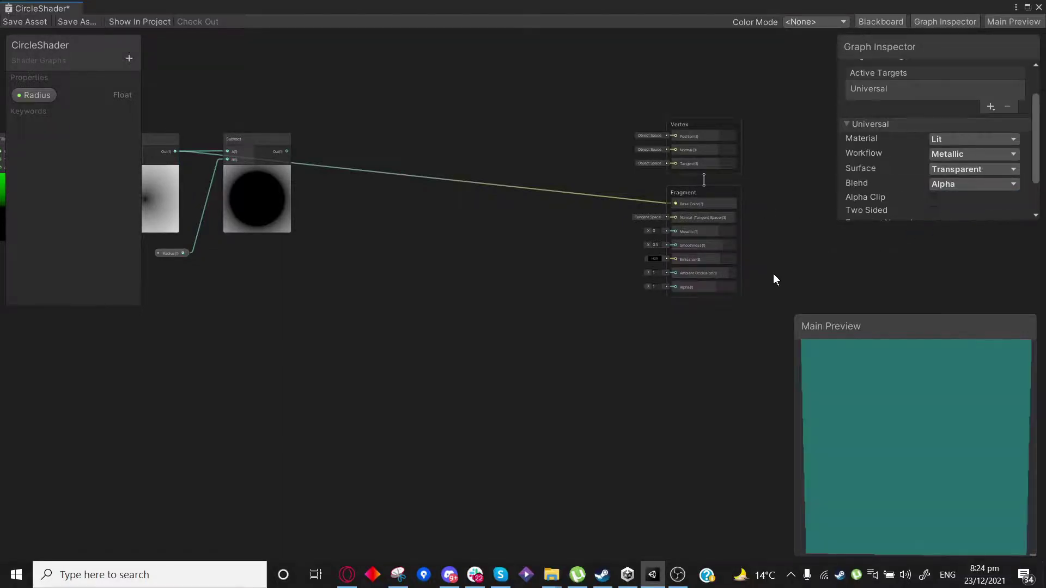
Save the shader asset, check the quad in the Scene view, and return to the full-size graph.
scroll(801, 270, up, 2)
scroll(708, 234, up, 4)
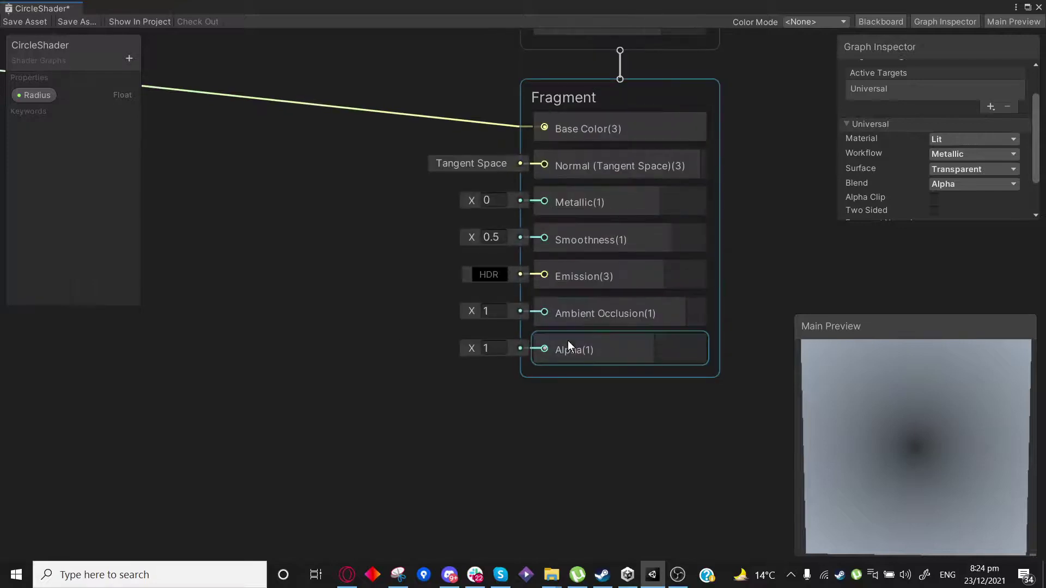
drag(992, 529, 916, 523)
click(16, 22)
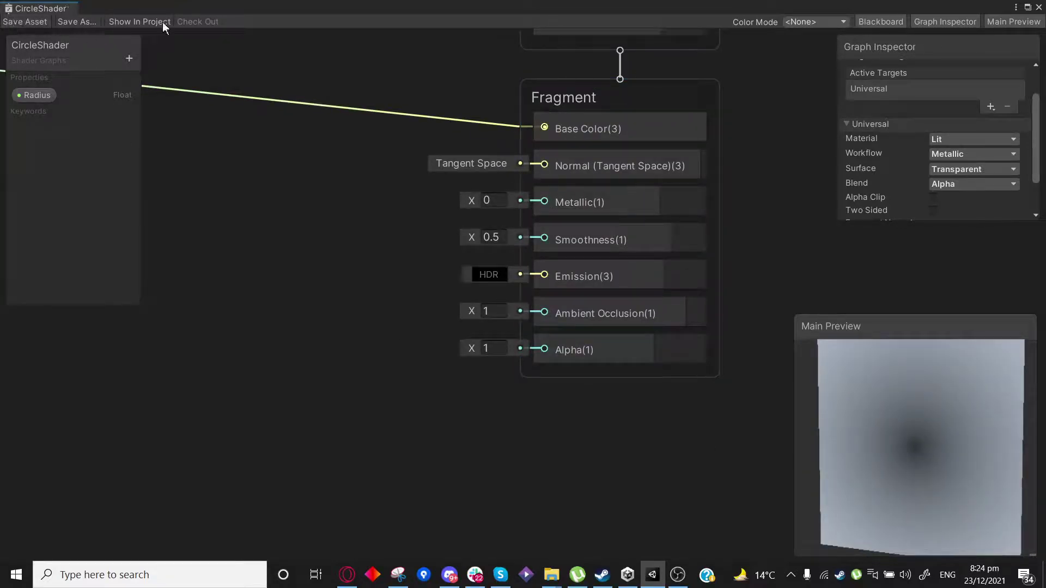
double_click(318, 18)
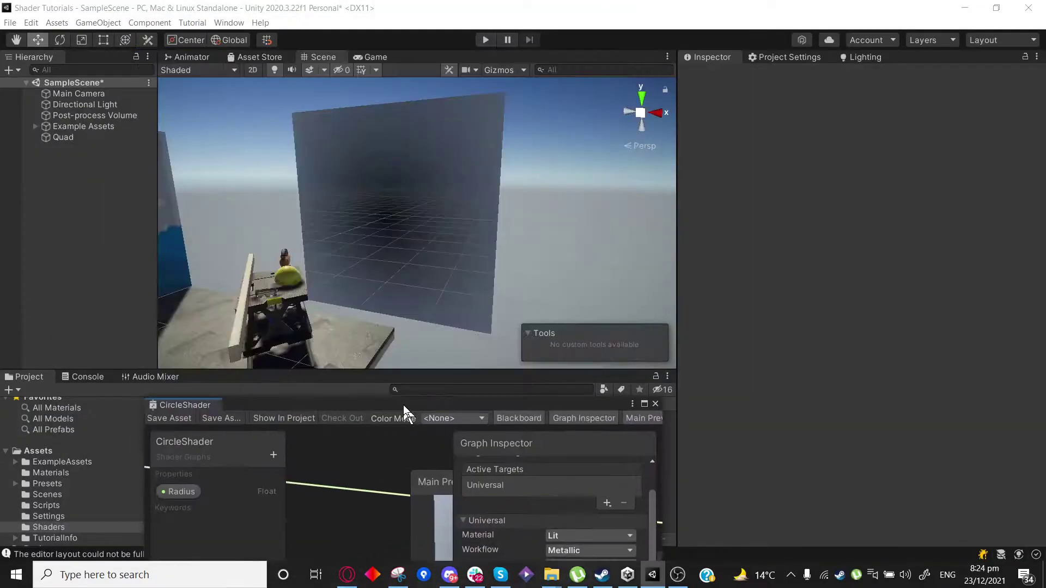
click(644, 404)
Add a One Minus node with the Distance node's output feeding its input.
scroll(420, 289, down, 3)
scroll(420, 261, up, 4)
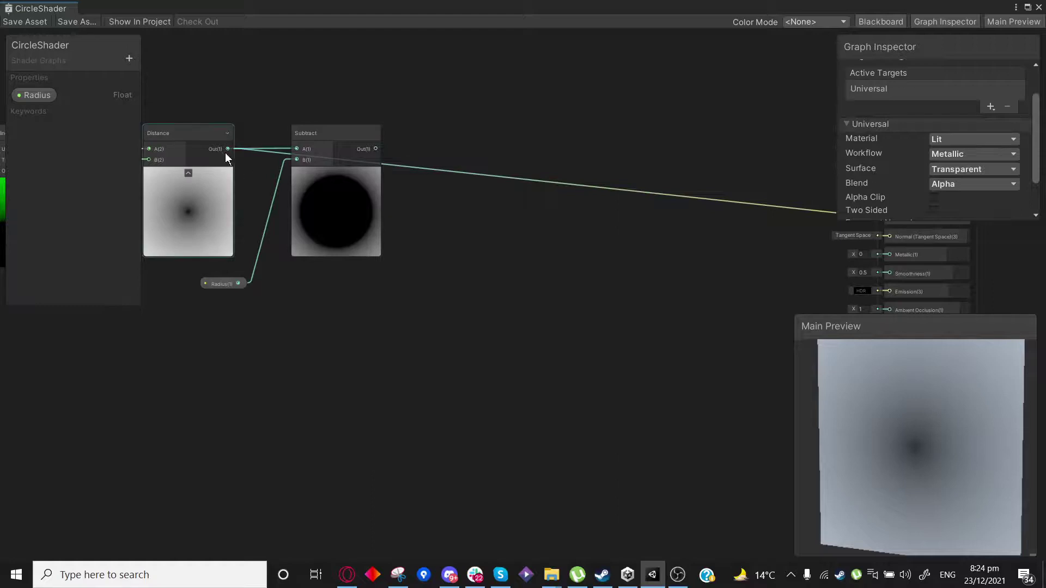
drag(227, 154, 610, 323)
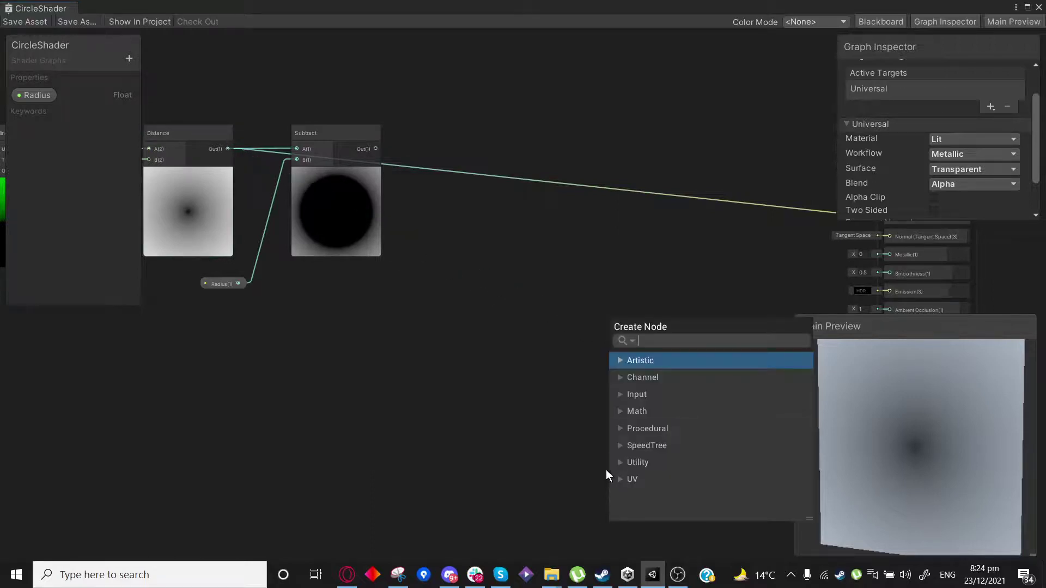
text(one)
key(Return)
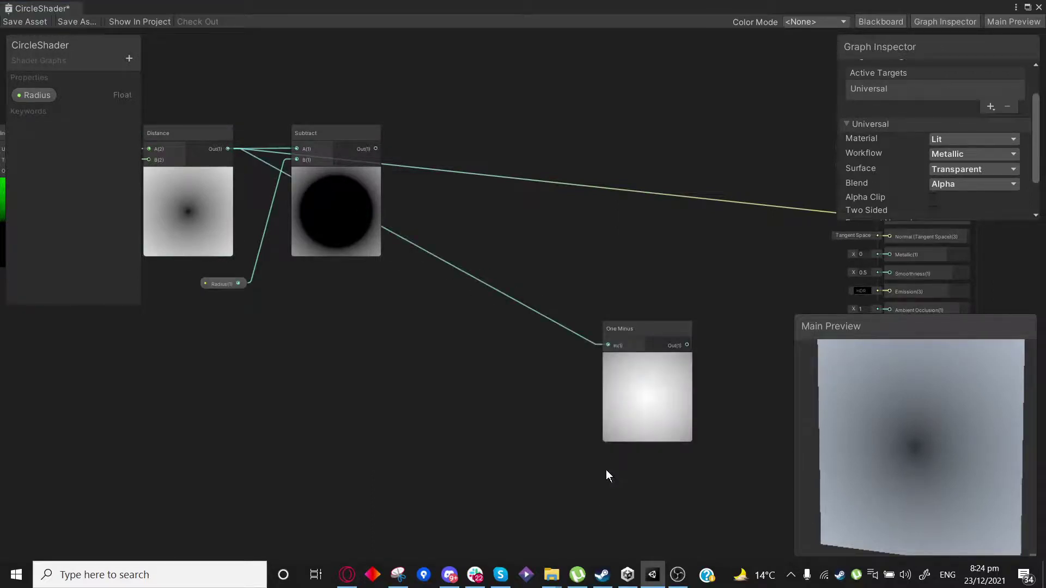
Connect the One Minus node's output to the Fragment block's Alpha and rotate the preview to inspect it.
scroll(392, 414, right, 5)
scroll(599, 272, up, 1)
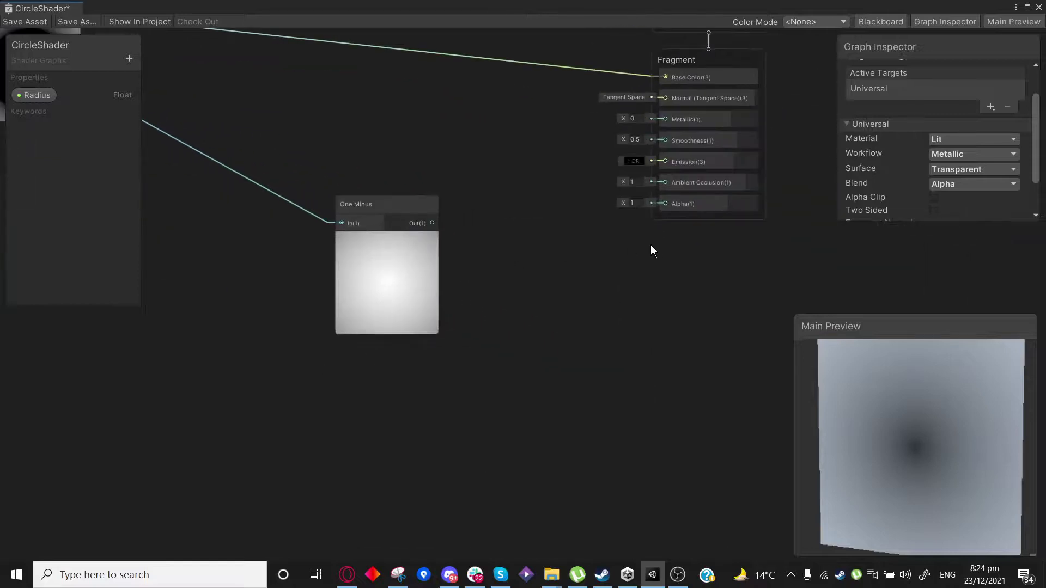
middle_drag(456, 228, 385, 282)
scroll(382, 281, up, 1)
drag(356, 276, 623, 252)
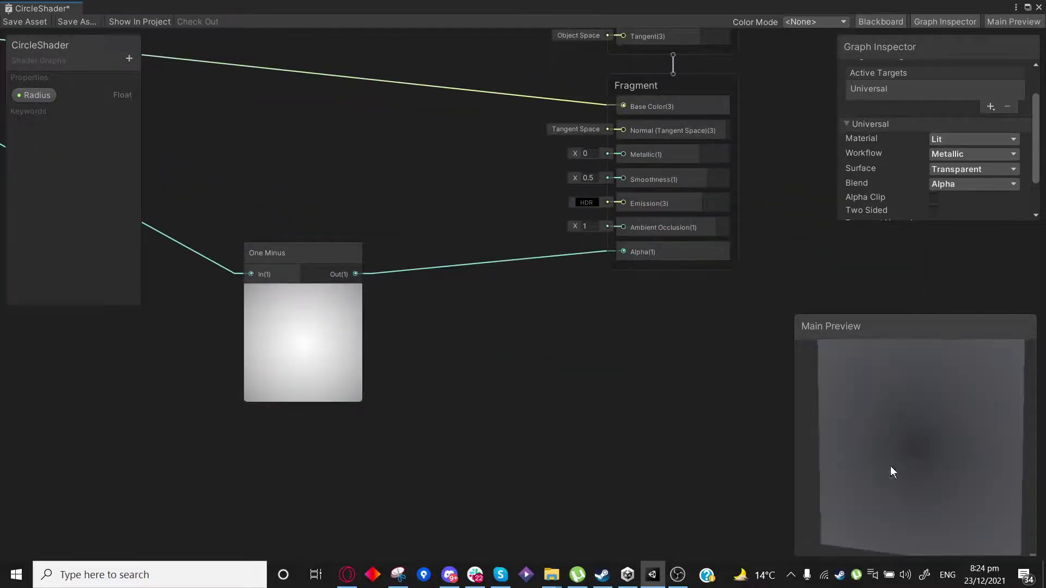
drag(891, 467, 948, 425)
Connect the Subtract node's output to both the One Minus input and the Fragment block's Base Color.
scroll(435, 388, down, 2)
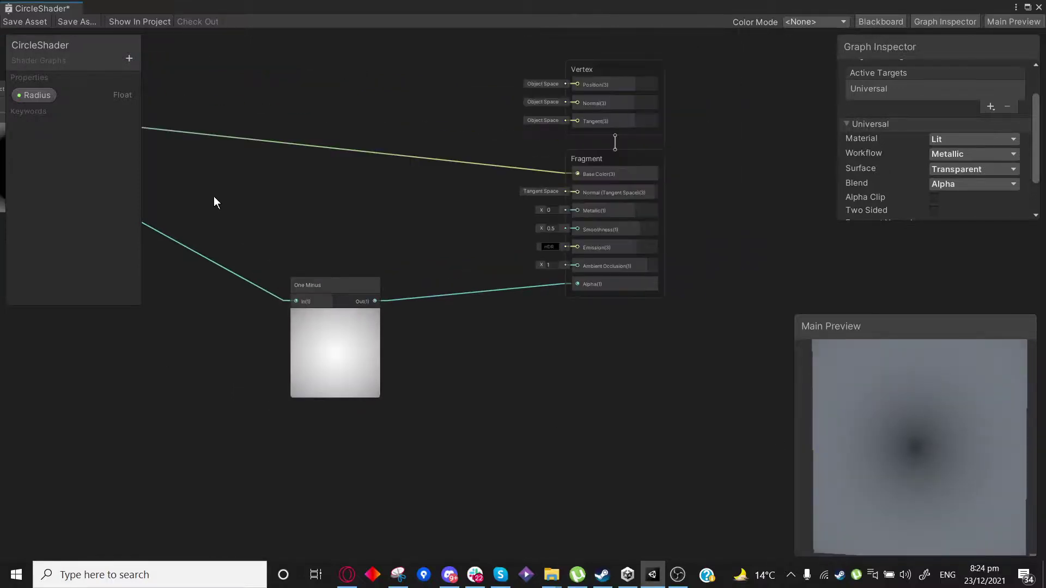
middle_drag(214, 196, 572, 286)
scroll(411, 202, up, 2)
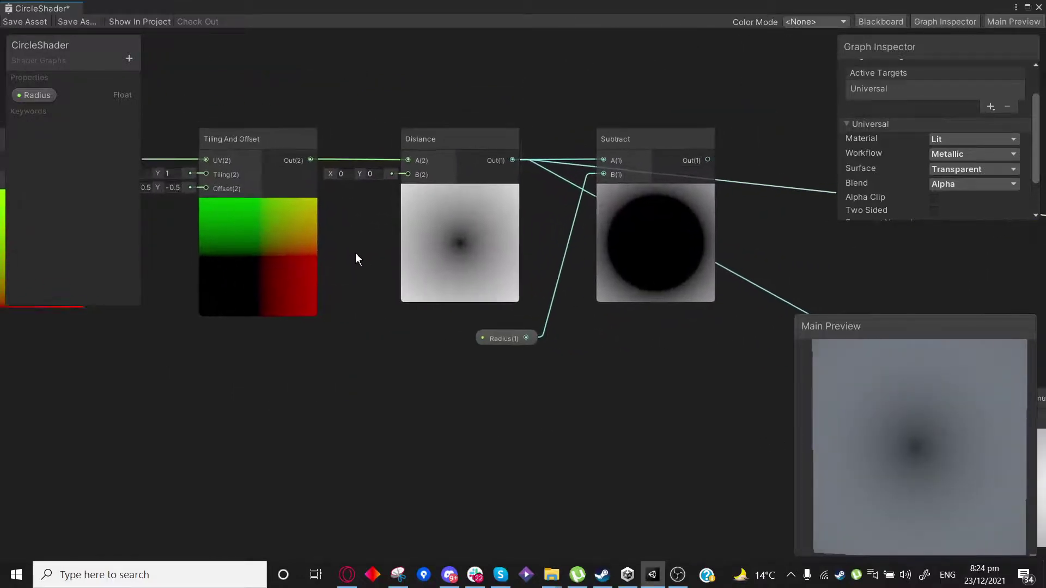
scroll(628, 449, down, 2)
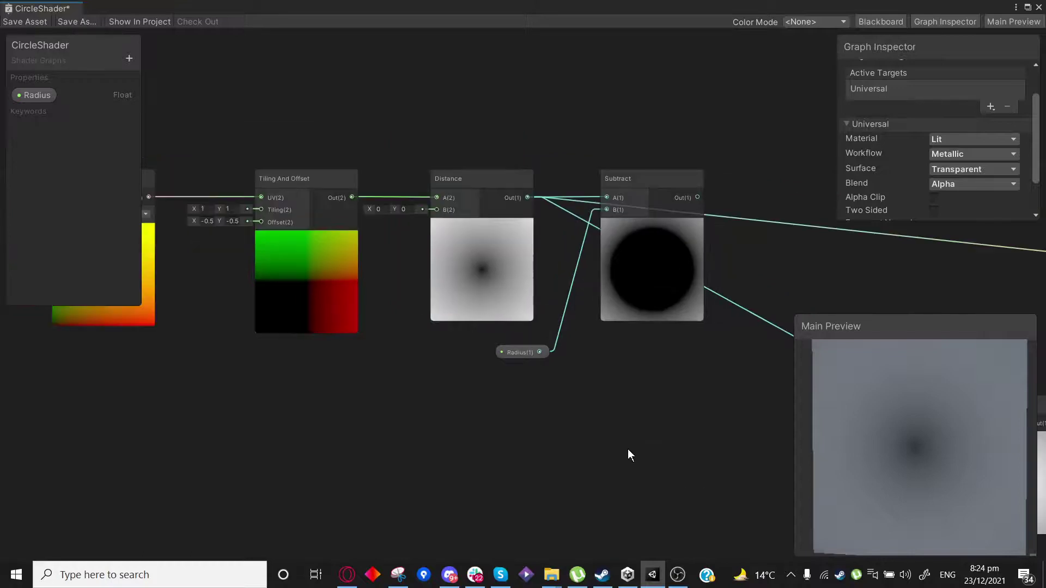
middle_drag(581, 291, 277, 132)
drag(252, 99, 518, 323)
scroll(380, 432, down, 1)
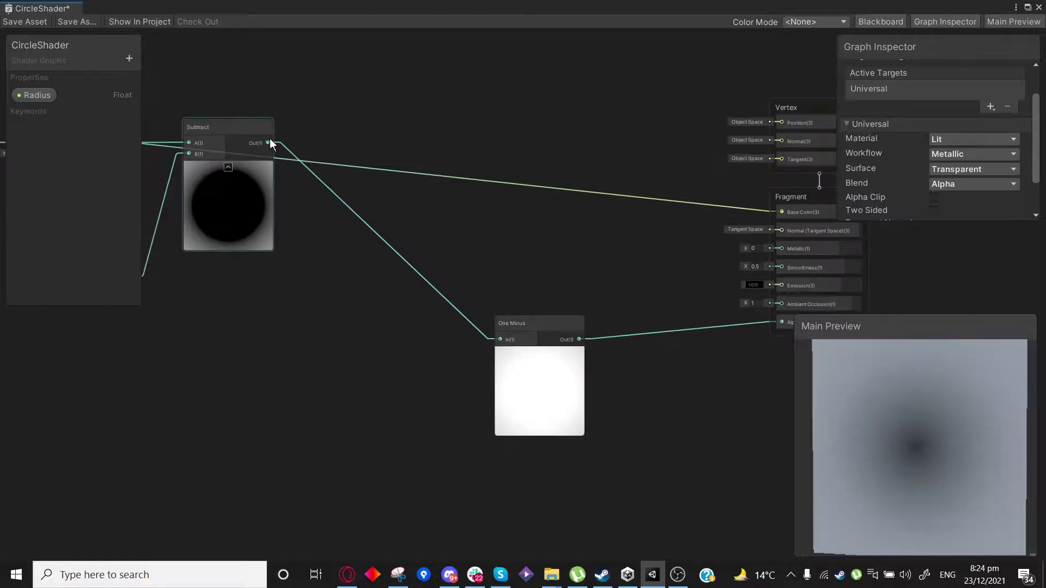
drag(269, 142, 781, 212)
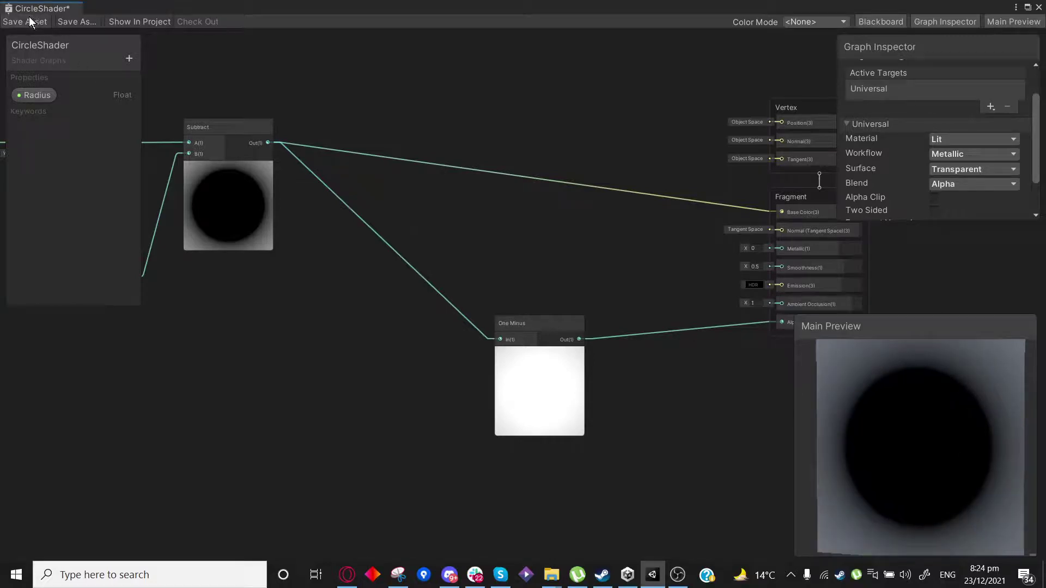
Save the rewired shader, inspect the circle on the quad in the Scene view, and restore the full-size graph.
click(43, 28)
drag(217, 6, 442, 371)
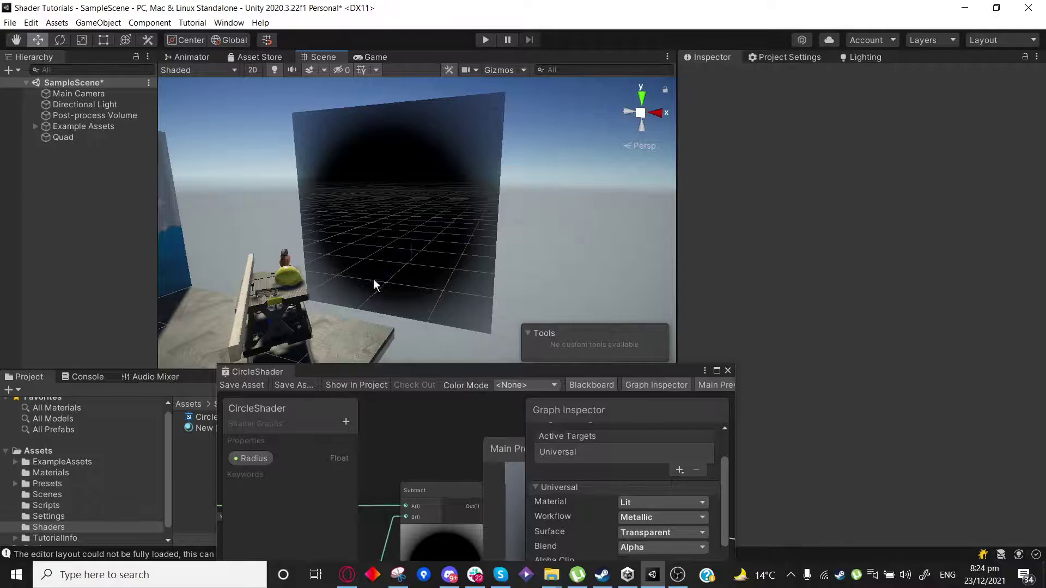
middle_drag(374, 279, 560, 265)
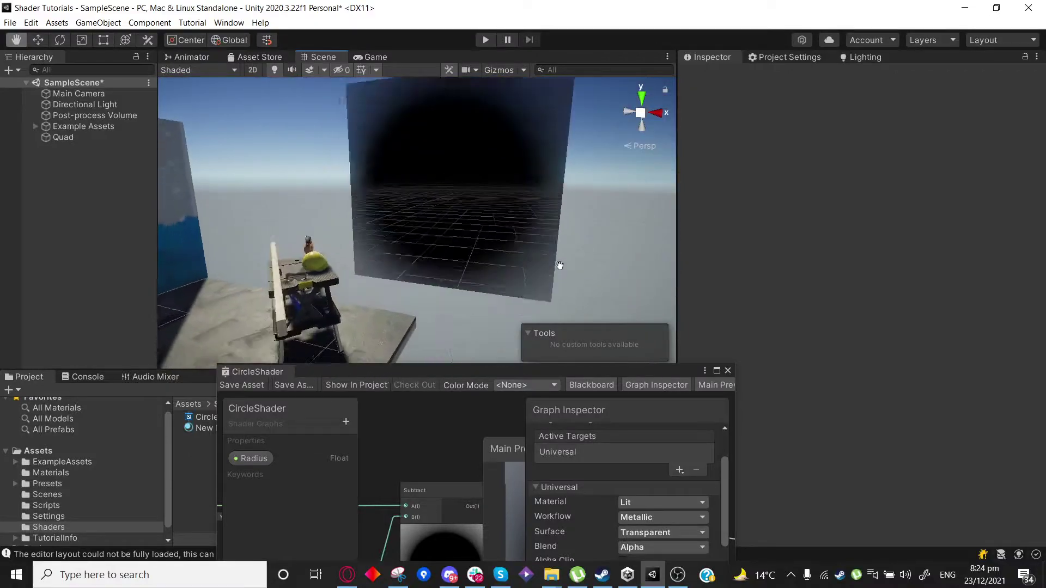
click(717, 370)
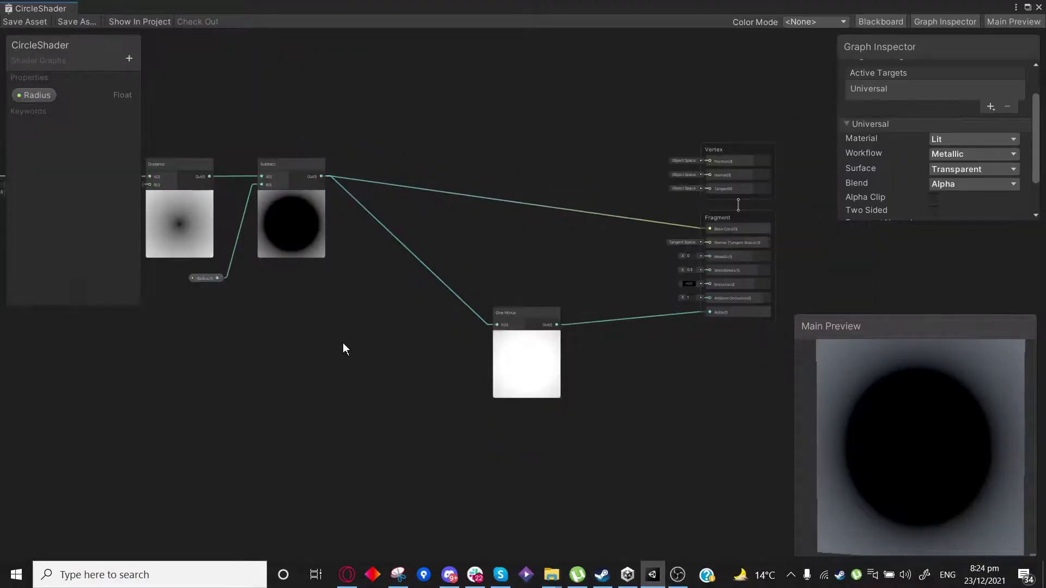
Delete the connection between the Subtract and One Minus nodes and move One Minus closer to the Fragment block.
mouse_move(607, 320)
mouse_down()
mouse_move(604, 312)
mouse_move(600, 322)
mouse_up()
right_click(548, 317)
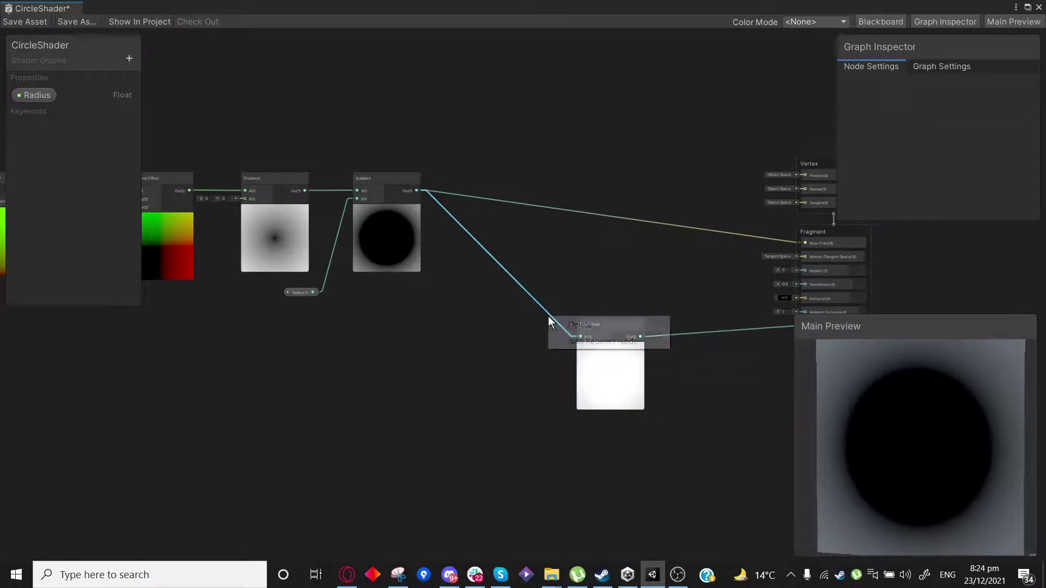
click(583, 324)
drag(598, 334, 663, 331)
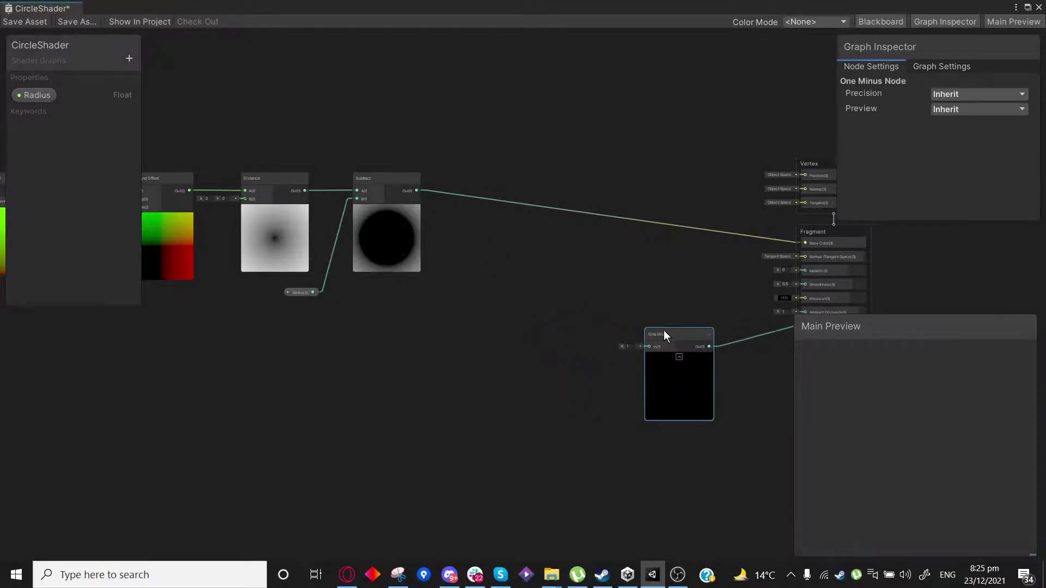
Add an Absolute node with the Subtract node's output feeding its input.
scroll(419, 305, up, 4)
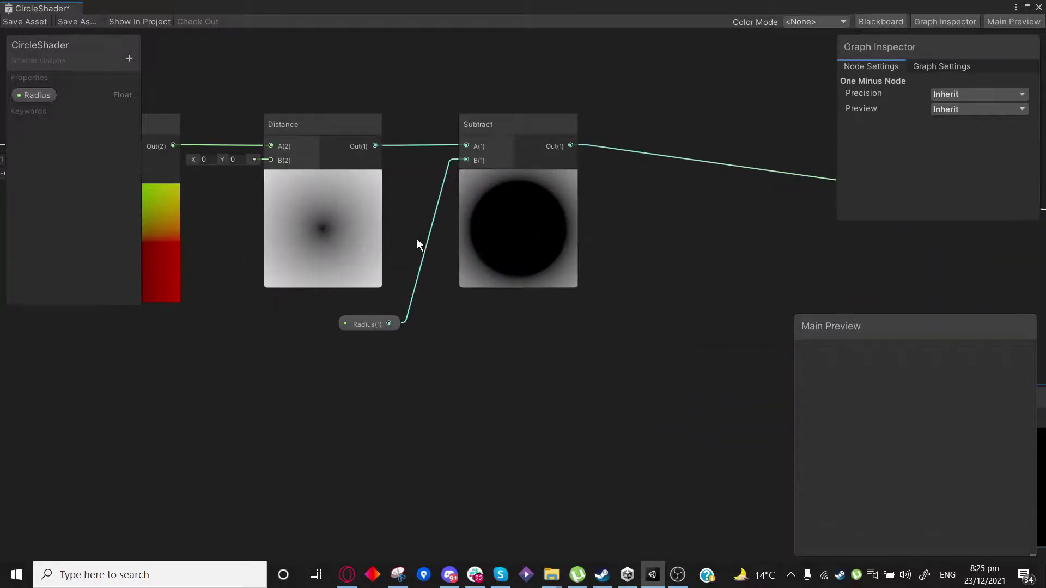
scroll(539, 311, down, 1)
click(522, 150)
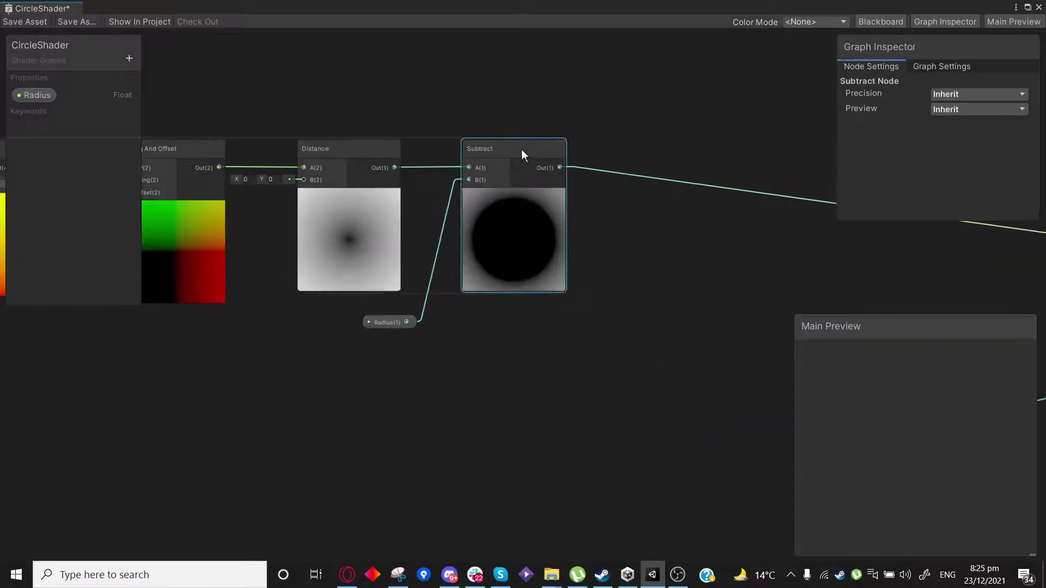
middle_drag(666, 253, 507, 263)
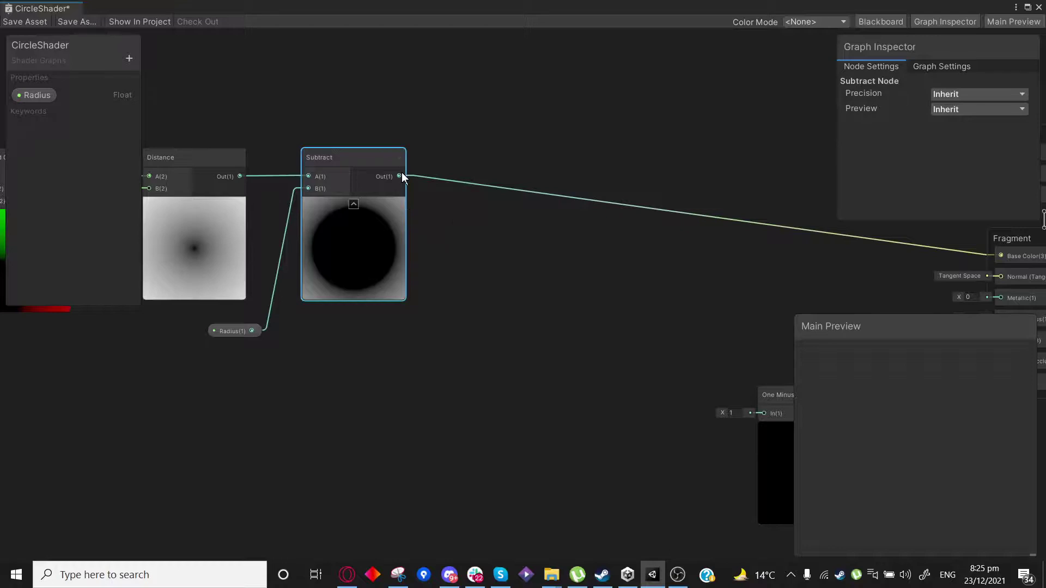
drag(398, 178, 478, 303)
text(ab)
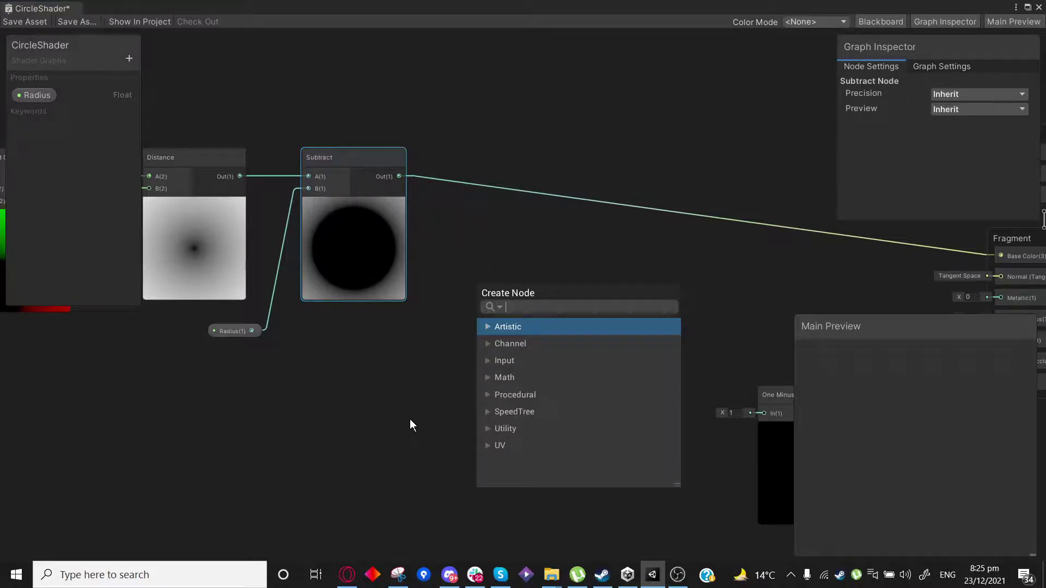
text(s)
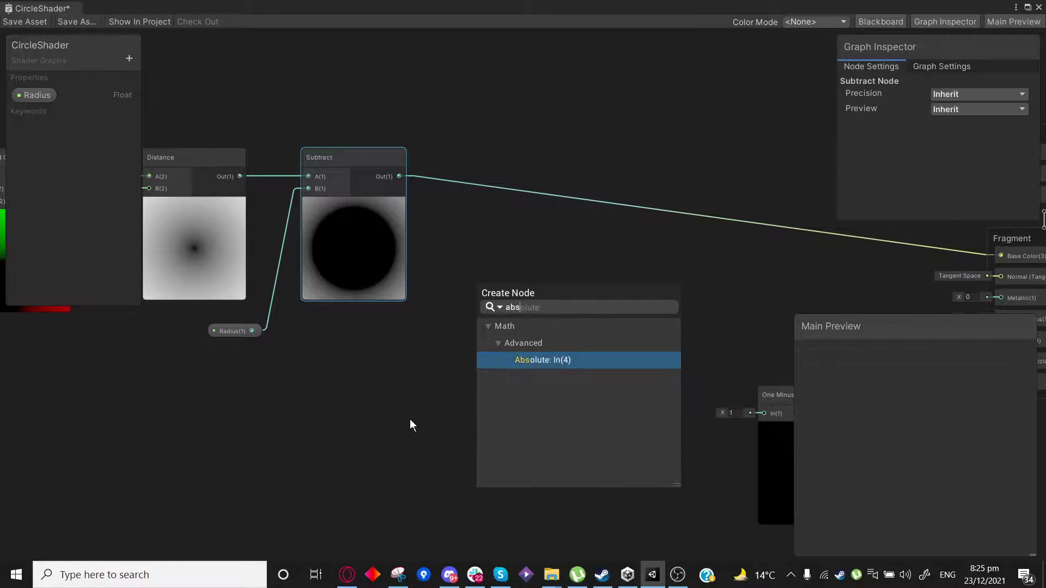
key(Return)
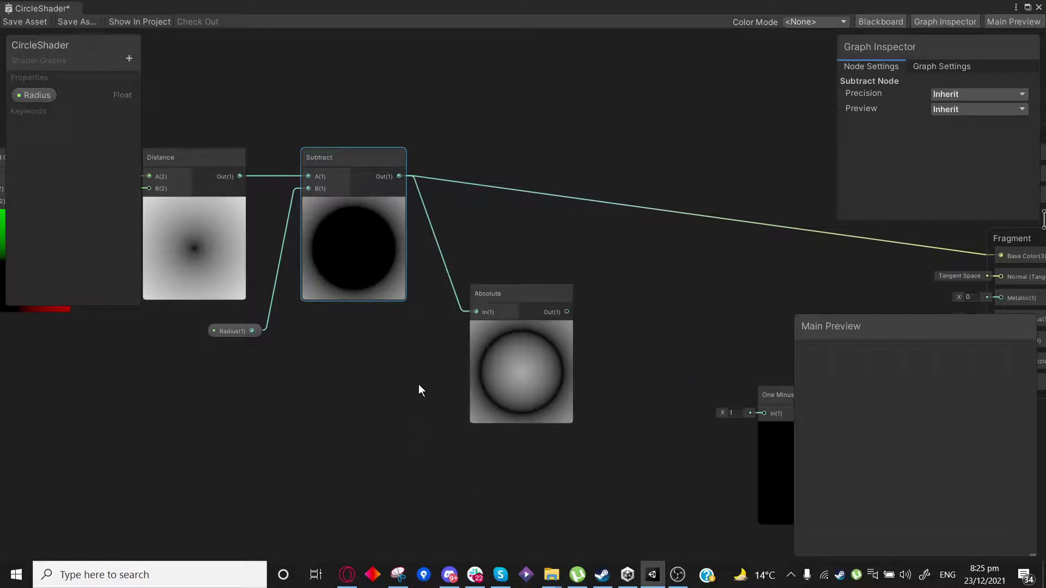
Reposition the Absolute node below and beside the Subtract node and compare the two nodes' previews.
middle_drag(396, 391, 378, 379)
drag(522, 292, 489, 279)
scroll(335, 357, up, 3)
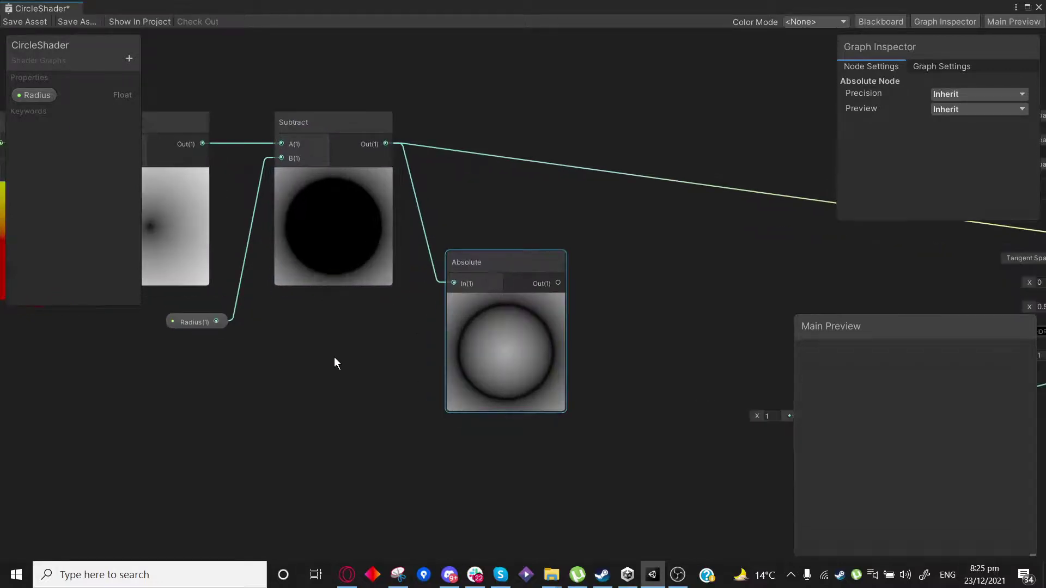
scroll(327, 274, up, 1)
scroll(512, 329, up, 2)
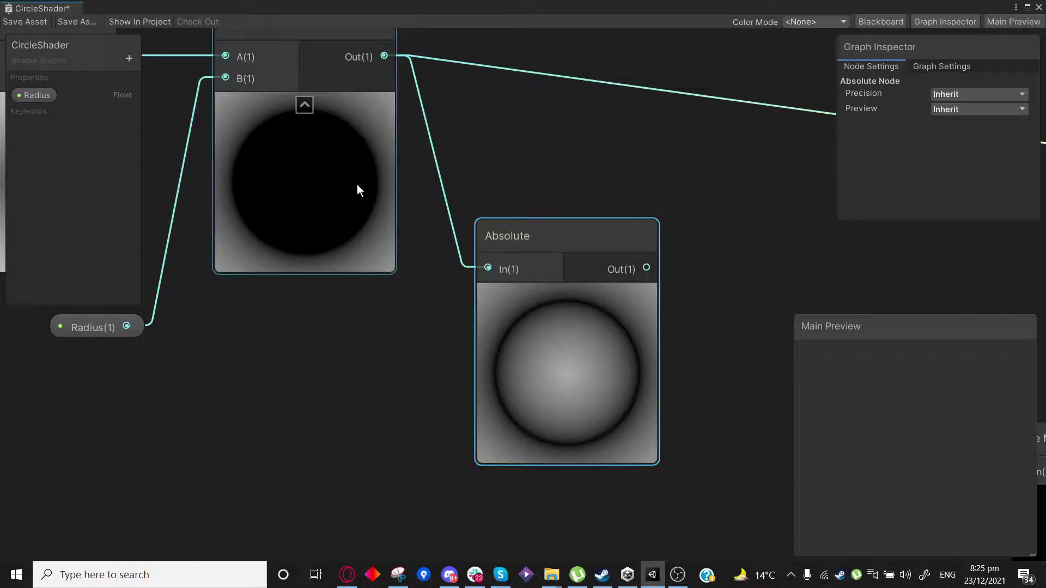
scroll(505, 382, down, 3)
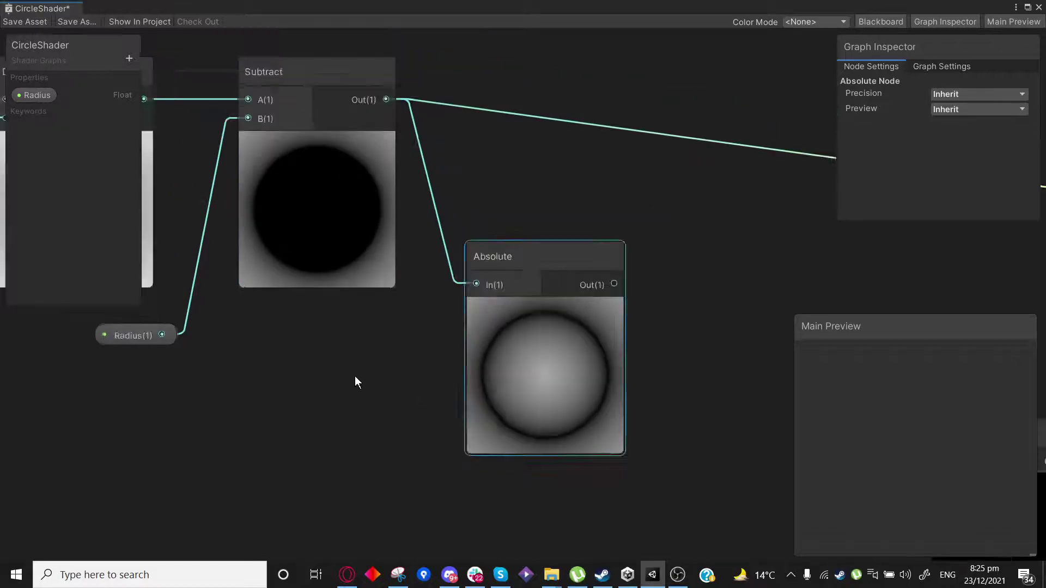
drag(456, 301, 456, 318)
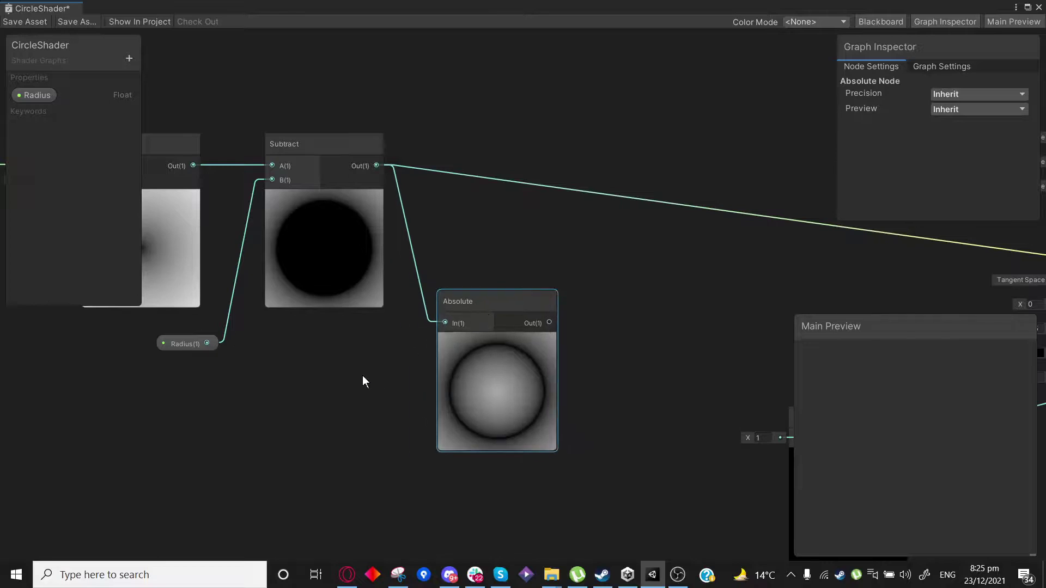
scroll(363, 377, down, 2)
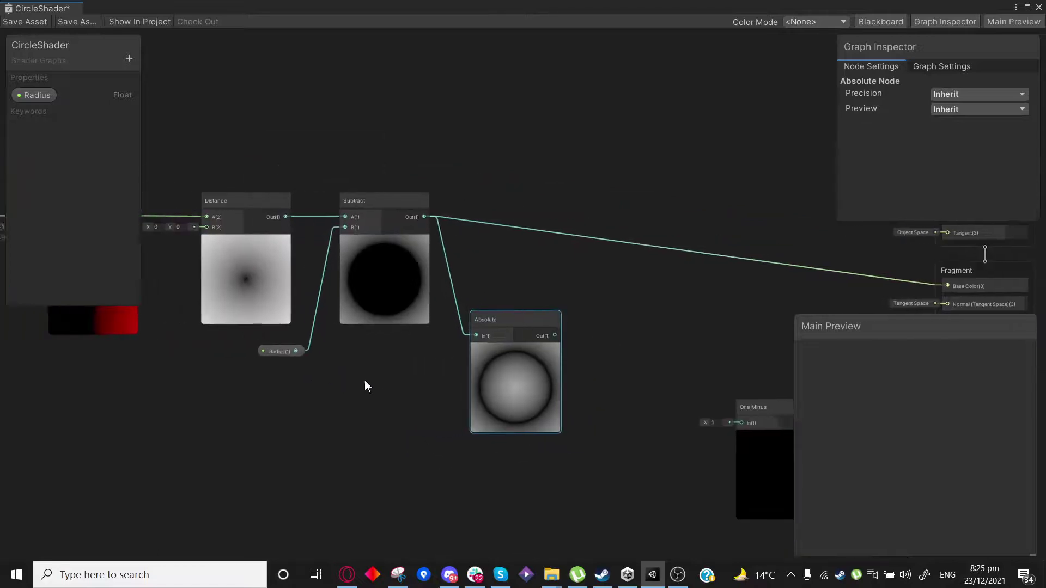
Set the Radius property's default value to 0.37.
click(31, 94)
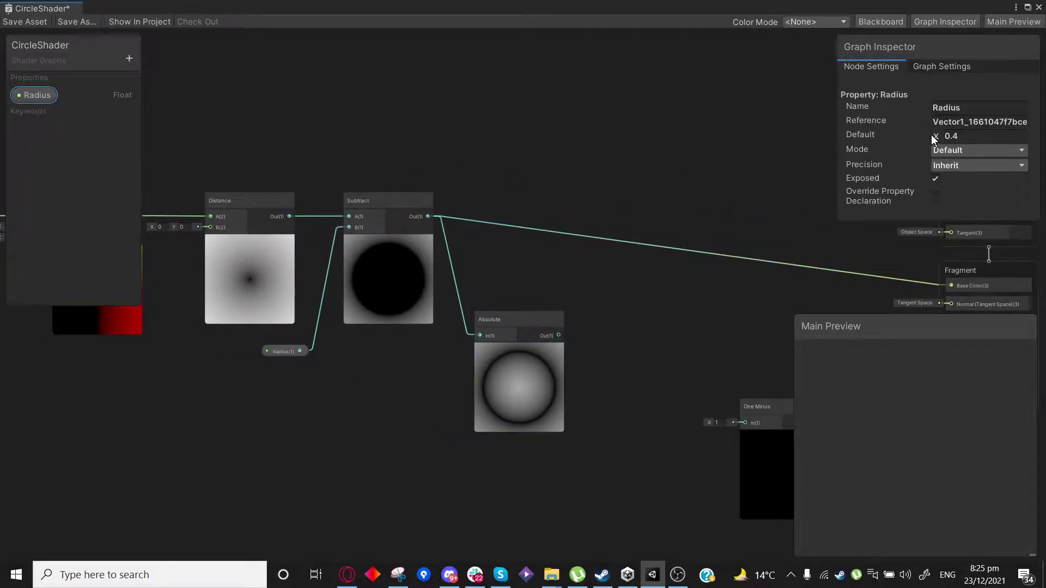
drag(935, 139, 939, 137)
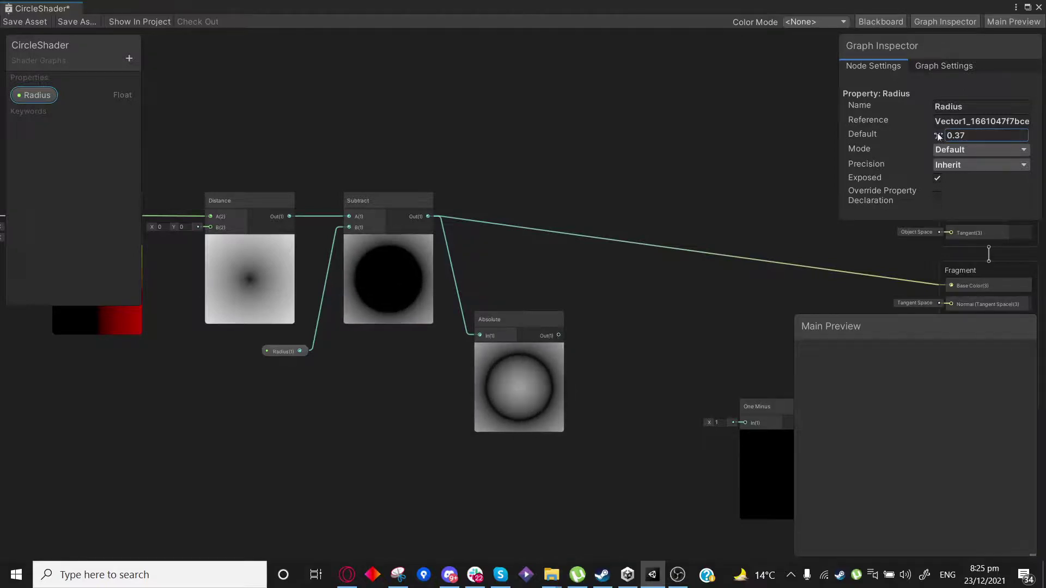
scroll(539, 498, down, 1)
middle_drag(504, 444, 465, 339)
scroll(470, 201, up, 3)
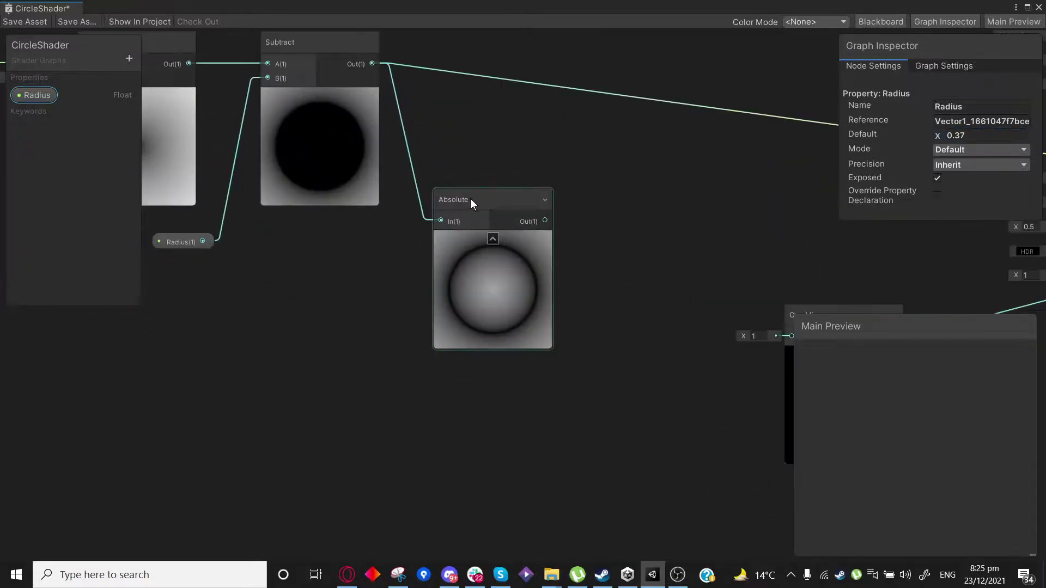
Nudge the Absolute node slightly upward and review the Tiling And Offset, Distance and Subtract nodes feeding it.
click(480, 199)
drag(479, 198, 472, 191)
scroll(309, 330, down, 2)
middle_drag(170, 110, 381, 182)
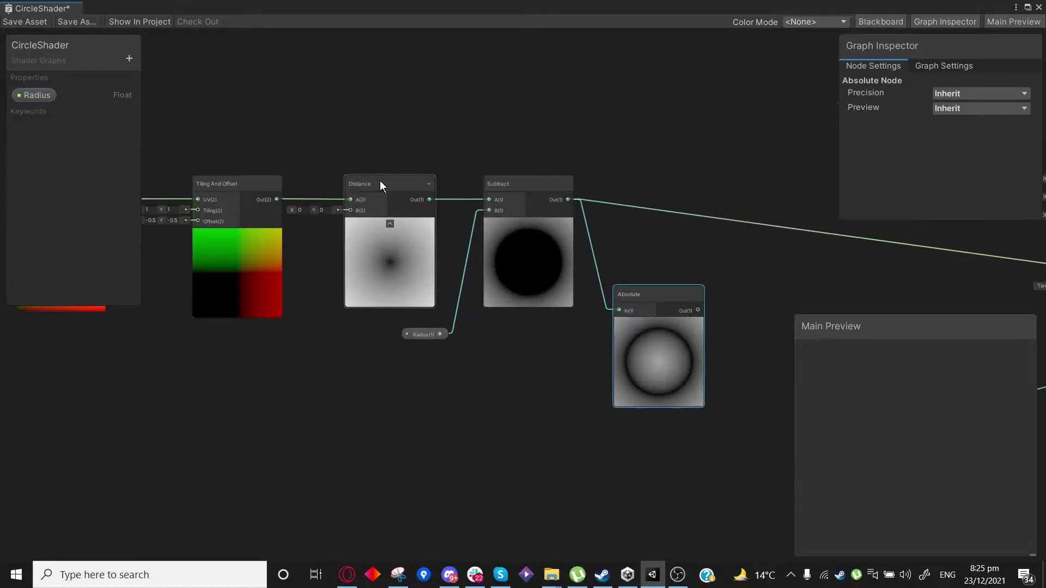
middle_drag(483, 378, 350, 310)
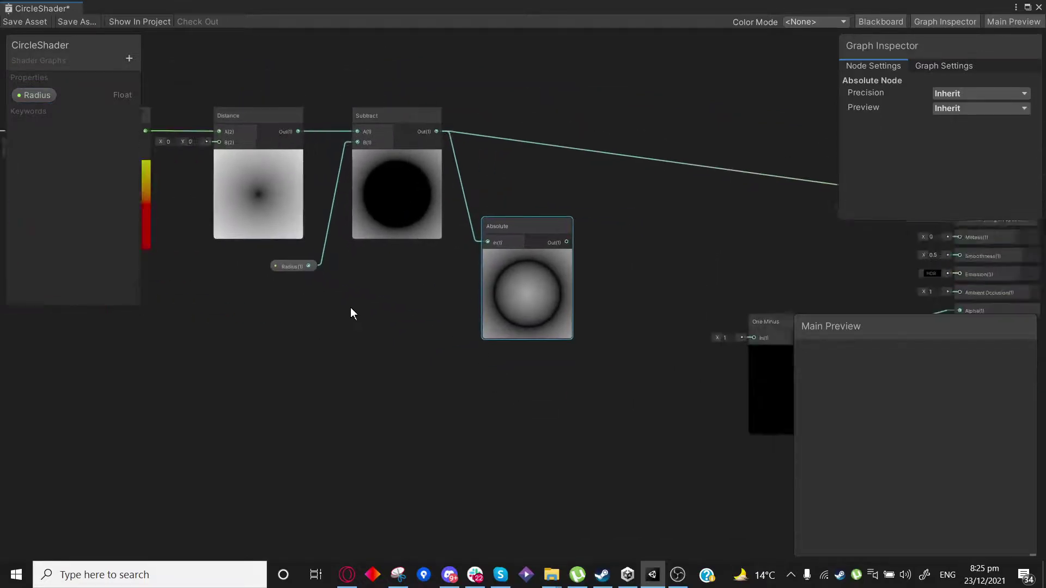
Add a second Subtract node with the Absolute node's output feeding its A input.
scroll(554, 353, up, 1)
scroll(555, 353, up, 2)
key(space)
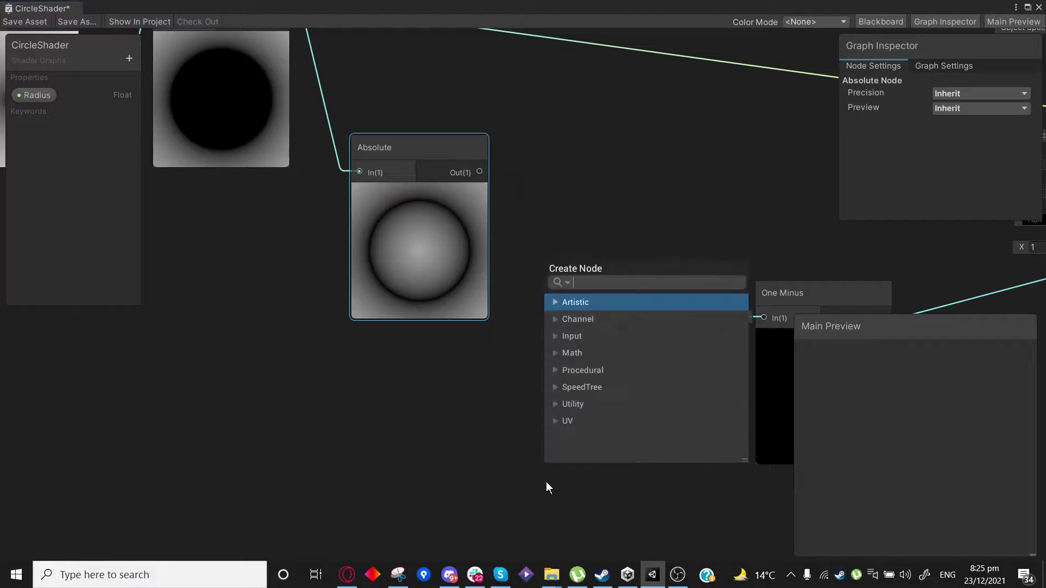
text(subtract)
key(Return)
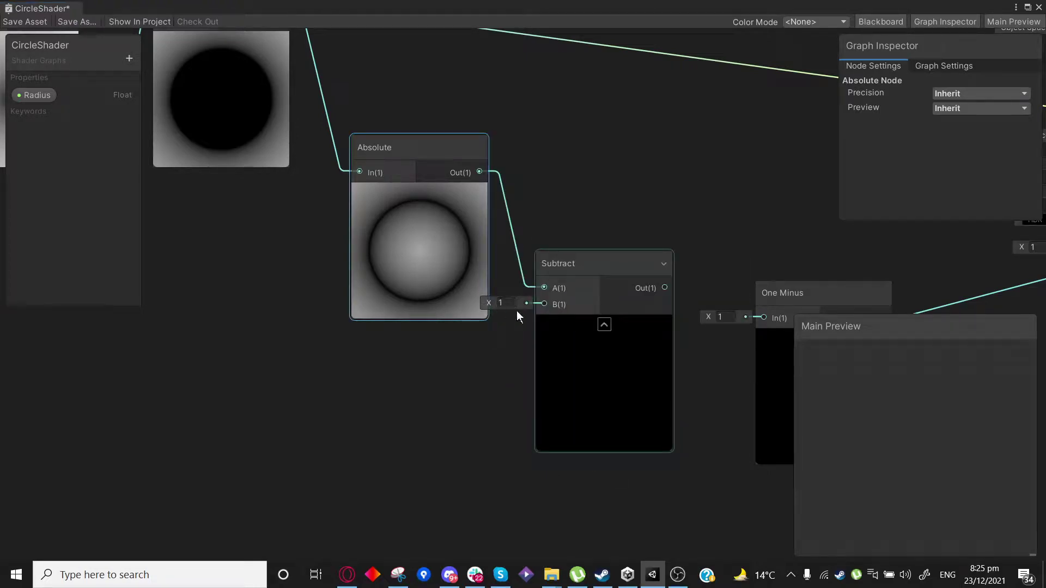
Set the second Subtract node's B value to 0 and raise it to 0.04.
click(485, 305)
text(0)
key(Return)
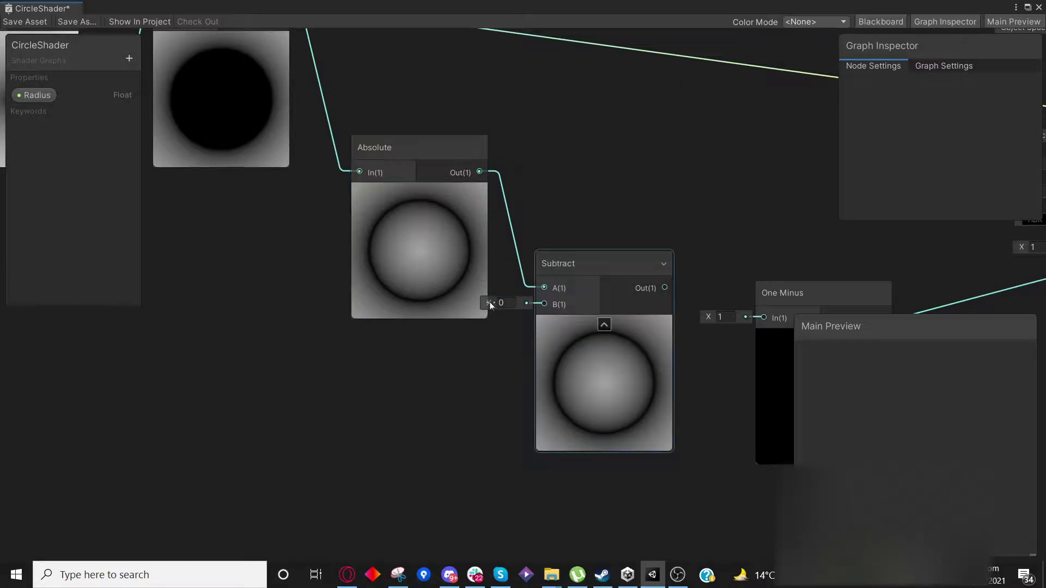
drag(490, 305, 492, 306)
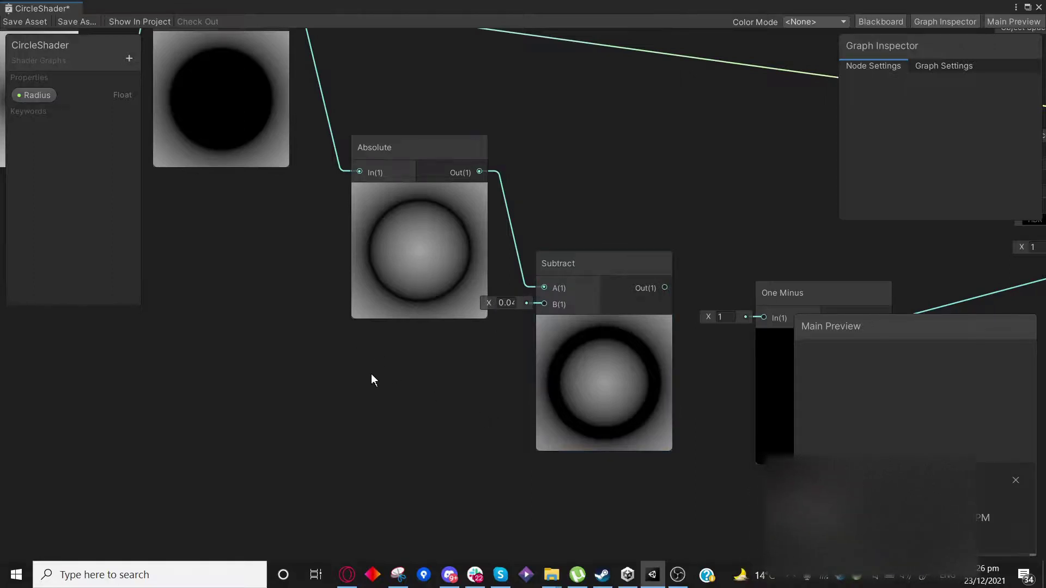
Move the Absolute node up beside the first Subtract node and examine its ring preview against the second Subtract's.
middle_drag(412, 369, 441, 380)
drag(433, 155, 408, 124)
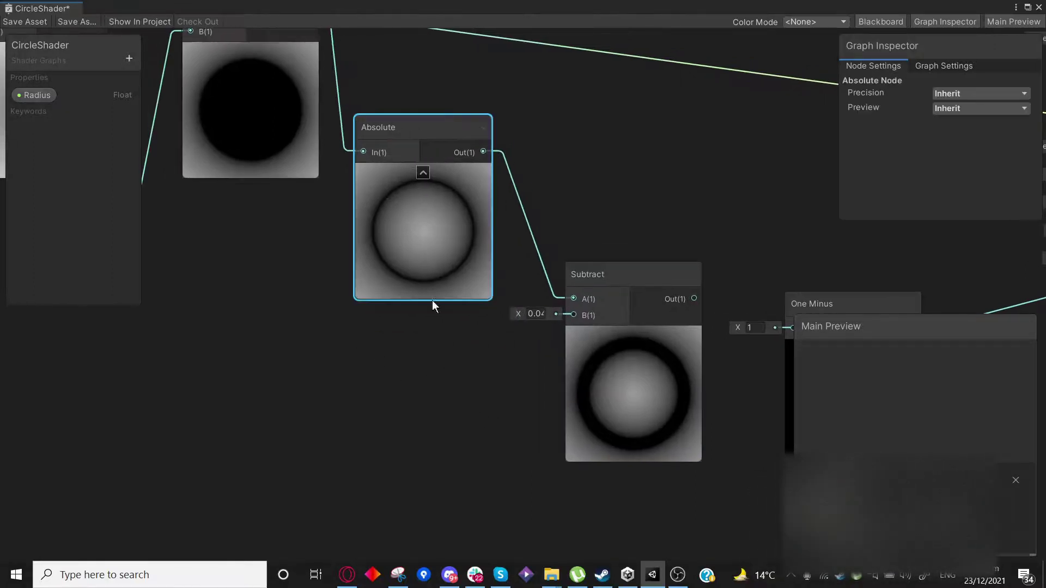
scroll(452, 272, up, 4)
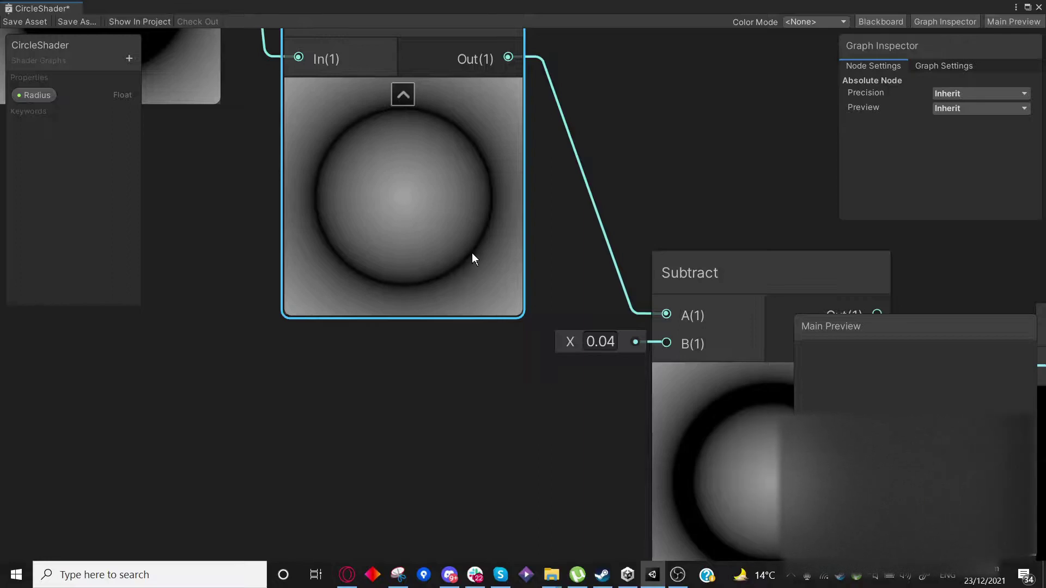
scroll(488, 343, down, 3)
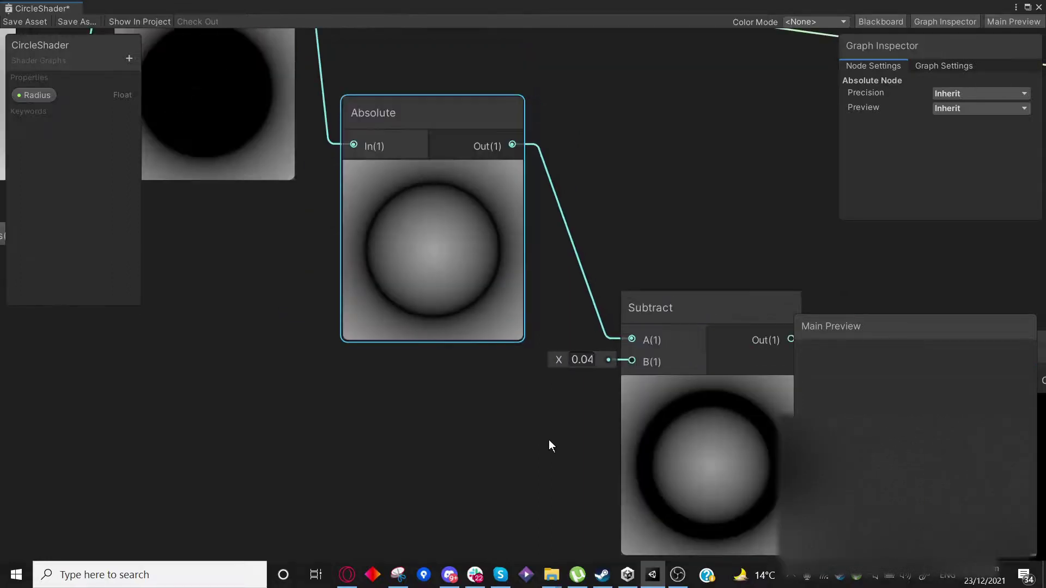
middle_drag(548, 439, 473, 357)
scroll(455, 301, down, 1)
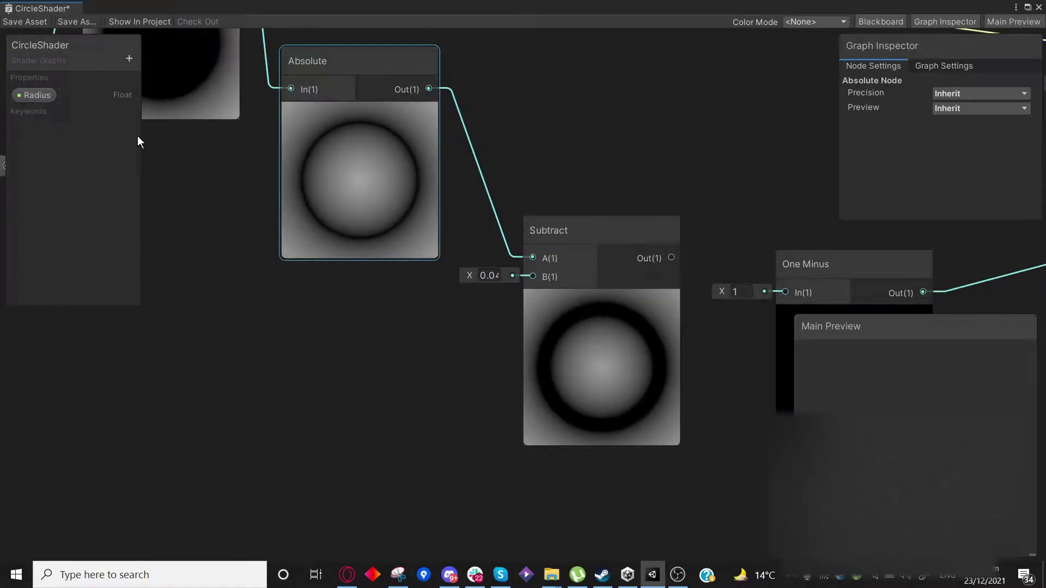
Add a Float property named Ring Thickness to the shader.
click(129, 60)
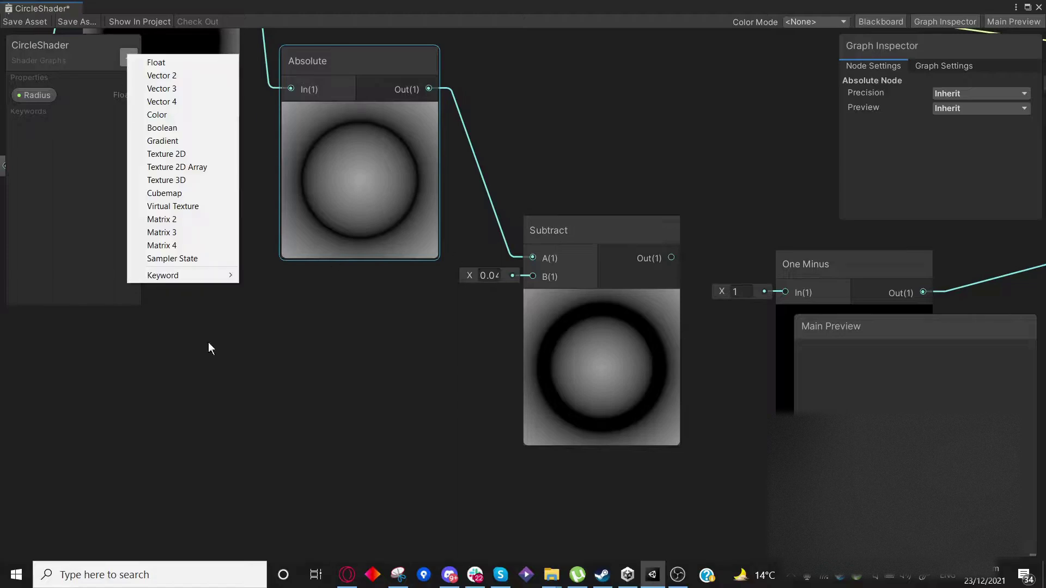
click(158, 62)
text(R)
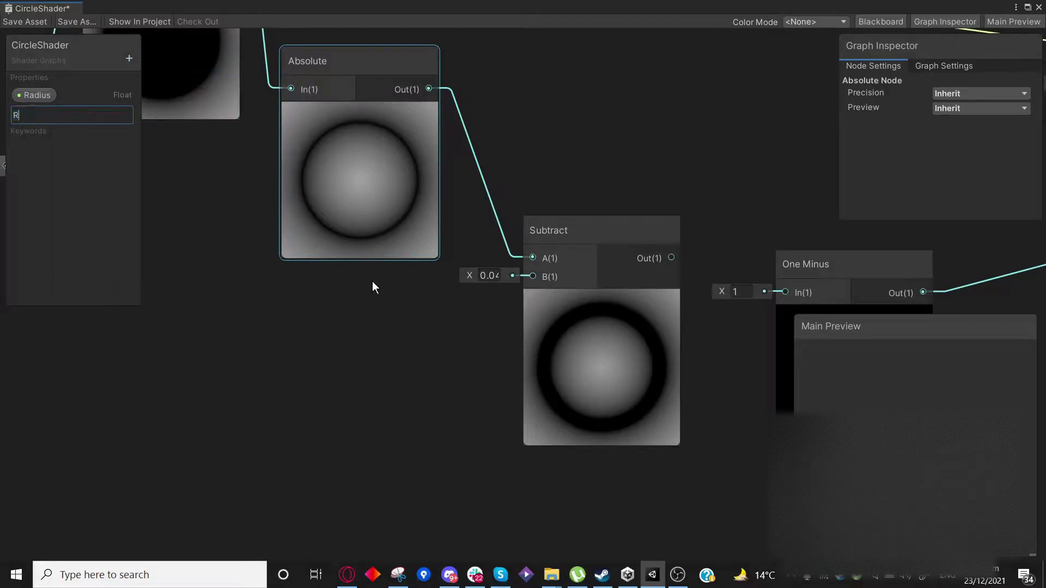
text(ing Thin)
key(BackSpace)
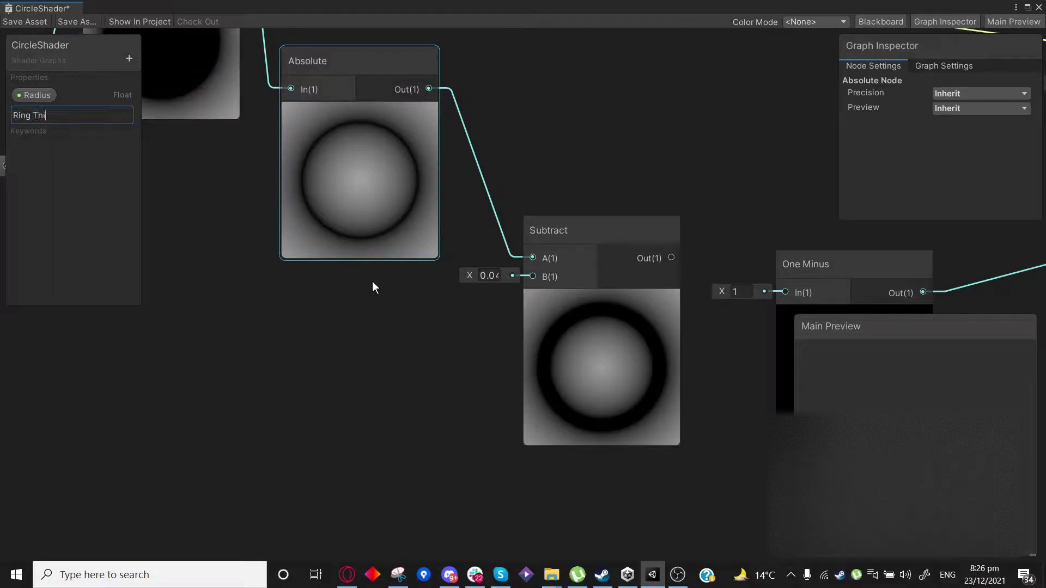
key(Return)
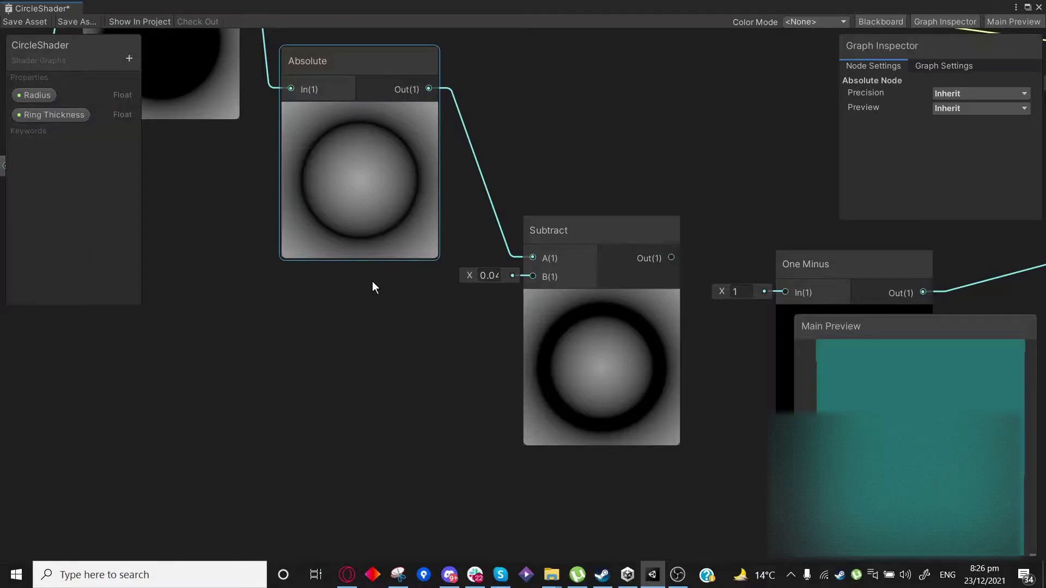
Select the node chain up to the second Subtract and move it farther away from the One Minus node.
scroll(376, 286, down, 2)
middle_drag(459, 276, 506, 297)
scroll(504, 338, down, 2)
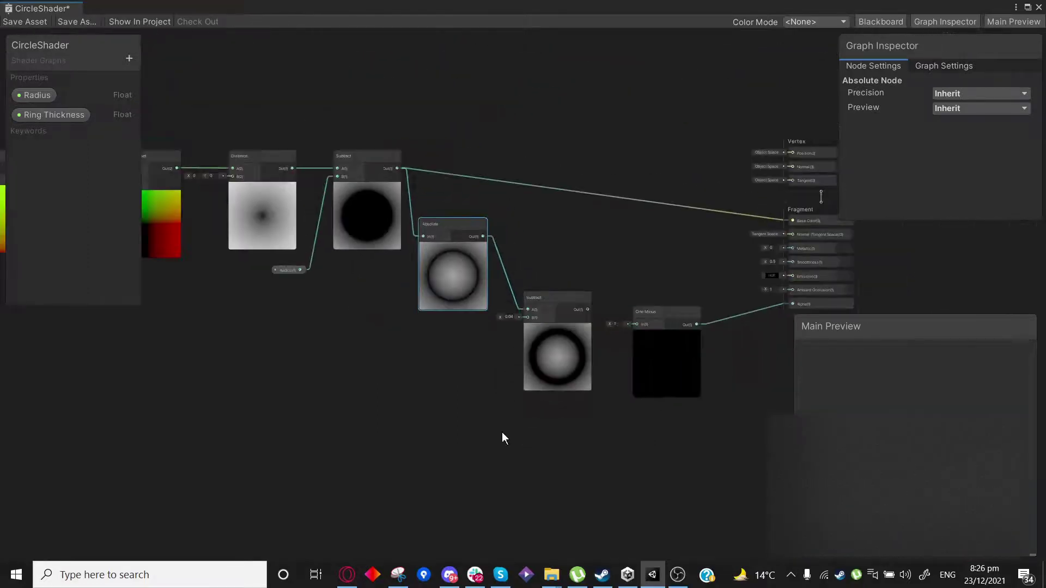
middle_drag(502, 434, 661, 420)
scroll(705, 415, down, 1)
drag(711, 404, 193, 89)
drag(586, 281, 469, 254)
click(433, 375)
scroll(526, 317, up, 3)
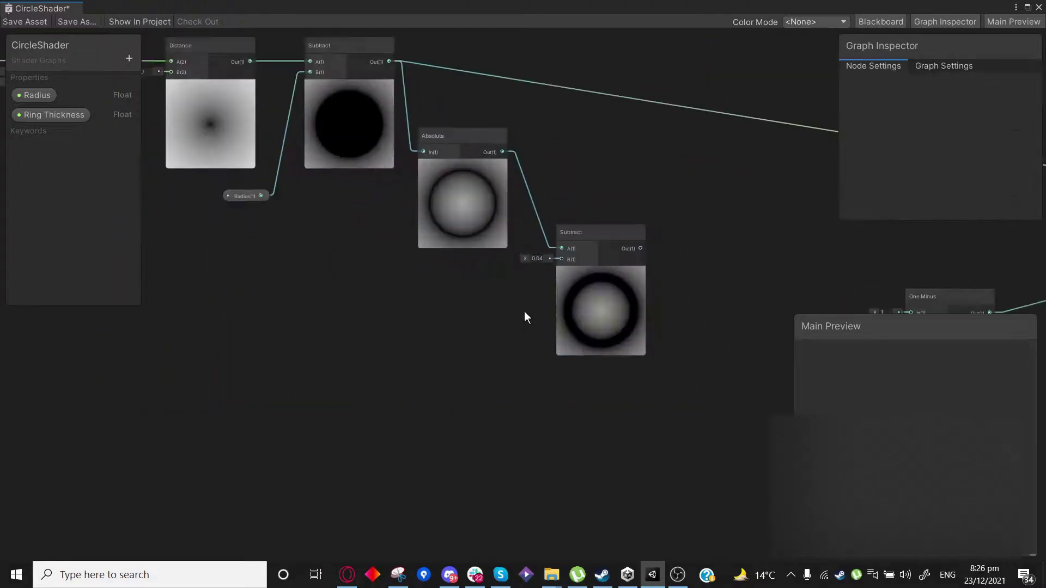
Place the Ring Thickness property in the graph and connect it to the second Subtract node's B input.
double_click(45, 113)
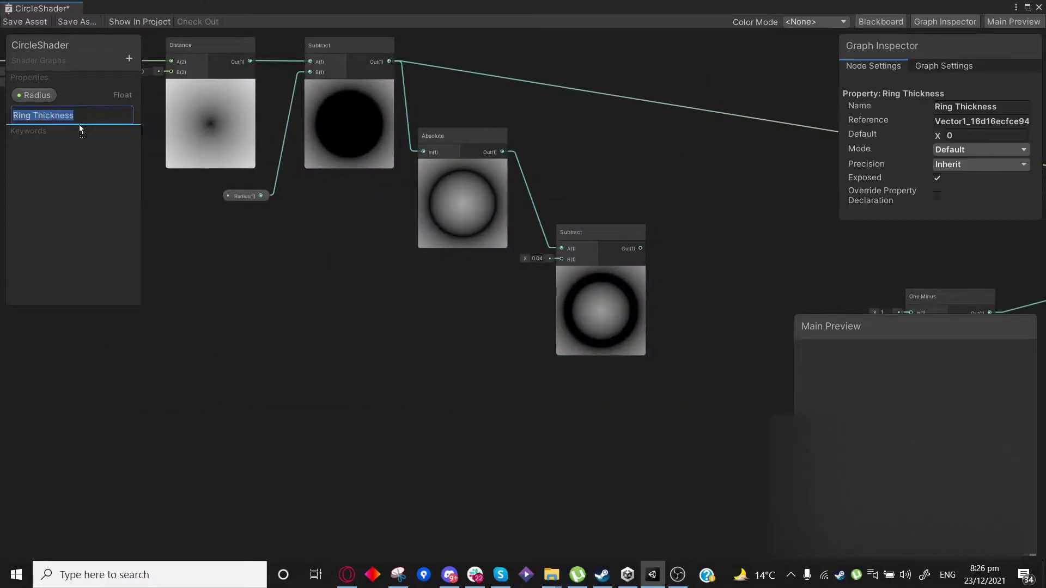
click(159, 204)
drag(54, 115, 431, 293)
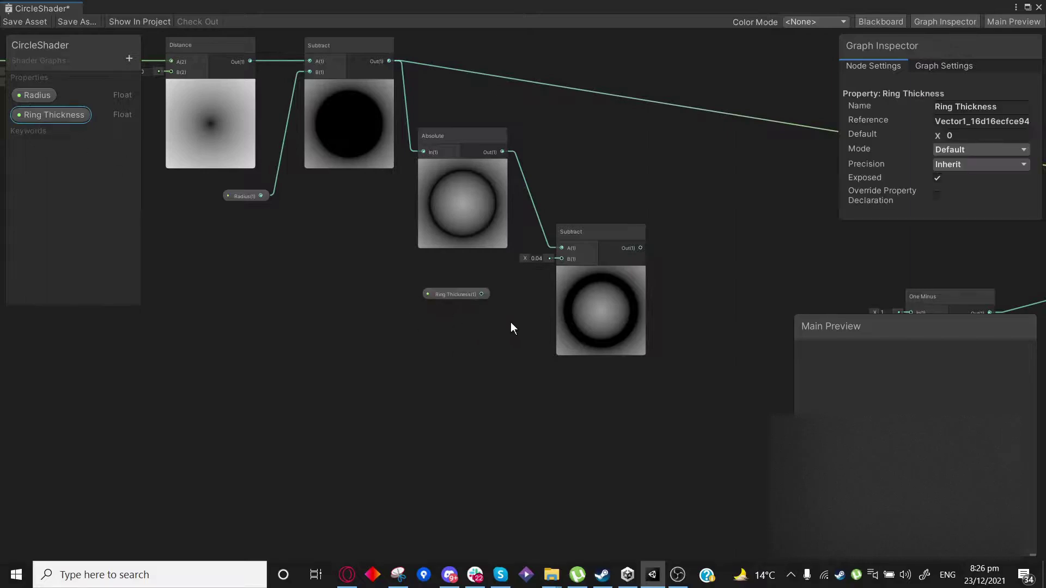
scroll(511, 322, up, 3)
drag(523, 256, 599, 211)
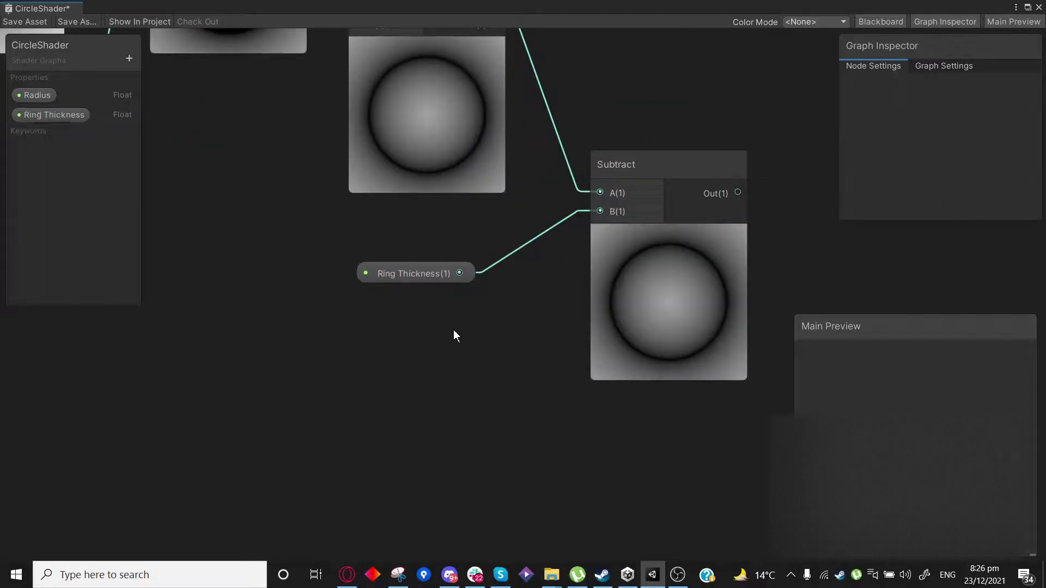
Move the Ring Thickness node closer to the second Subtract and set the property's default value to 0.03.
drag(401, 280, 423, 269)
scroll(444, 355, down, 2)
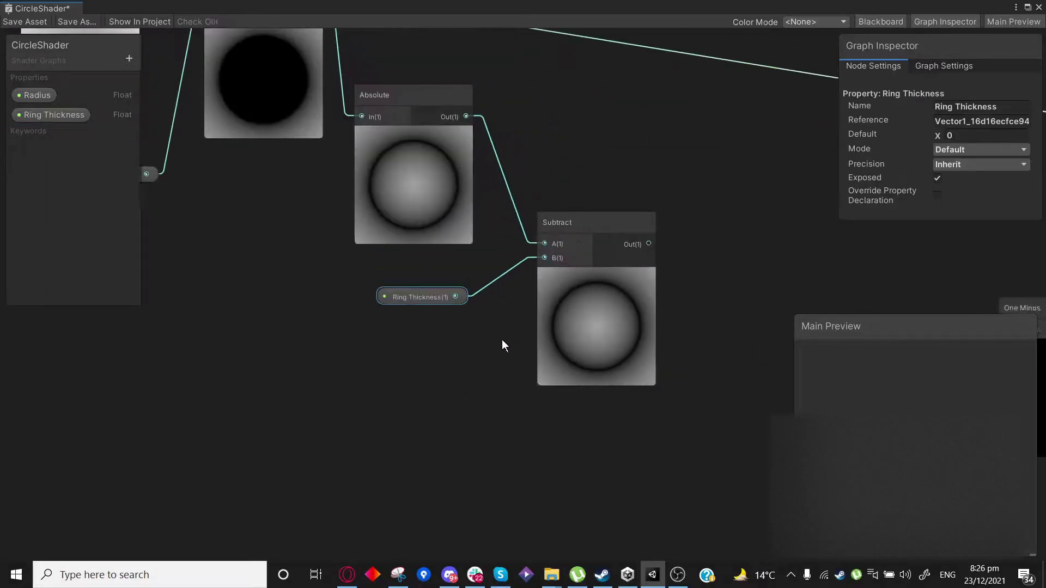
middle_drag(501, 343, 415, 367)
drag(944, 140, 944, 142)
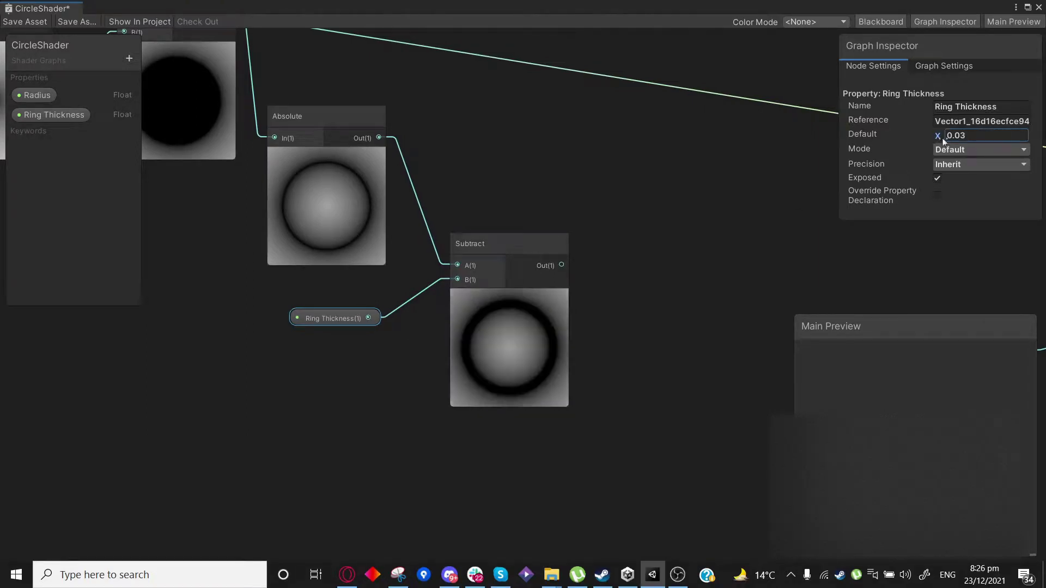
click(632, 383)
Examine the ring preview on the second Subtract node and the whole chain from UV to the Fragment block.
scroll(621, 404, down, 3)
middle_drag(617, 414, 607, 358)
scroll(724, 369, up, 1)
scroll(608, 361, up, 4)
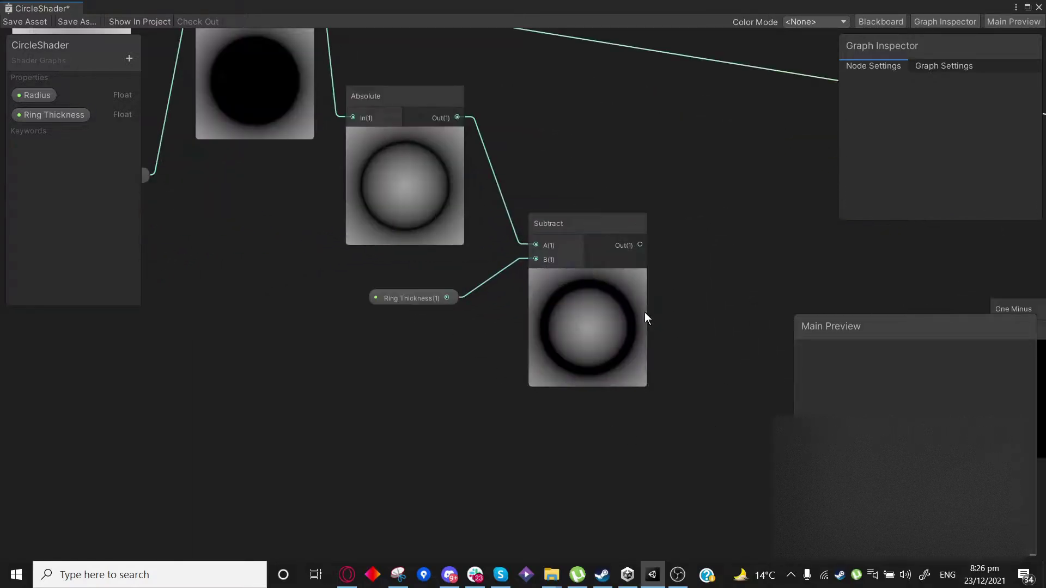
scroll(640, 514, down, 2)
middle_drag(611, 504, 483, 443)
scroll(483, 443, down, 1)
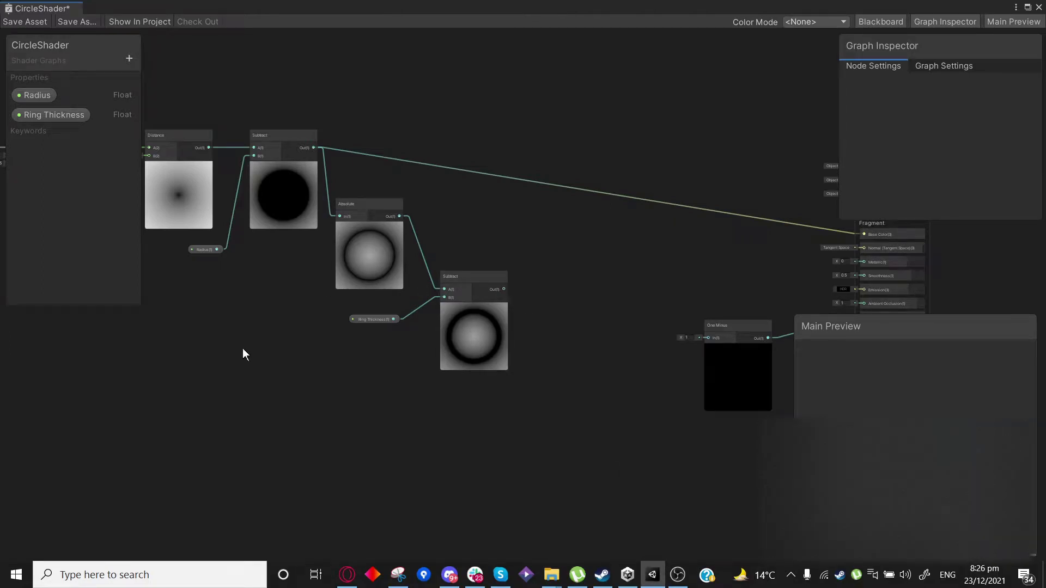
middle_drag(243, 352, 433, 333)
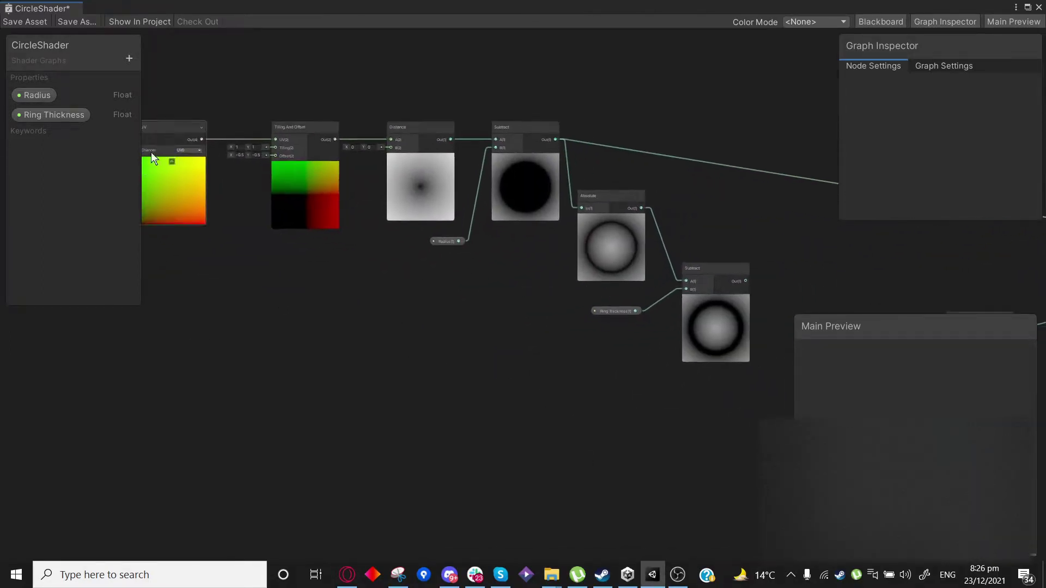
click(178, 130)
scroll(603, 393, down, 2)
middle_drag(603, 393, 414, 348)
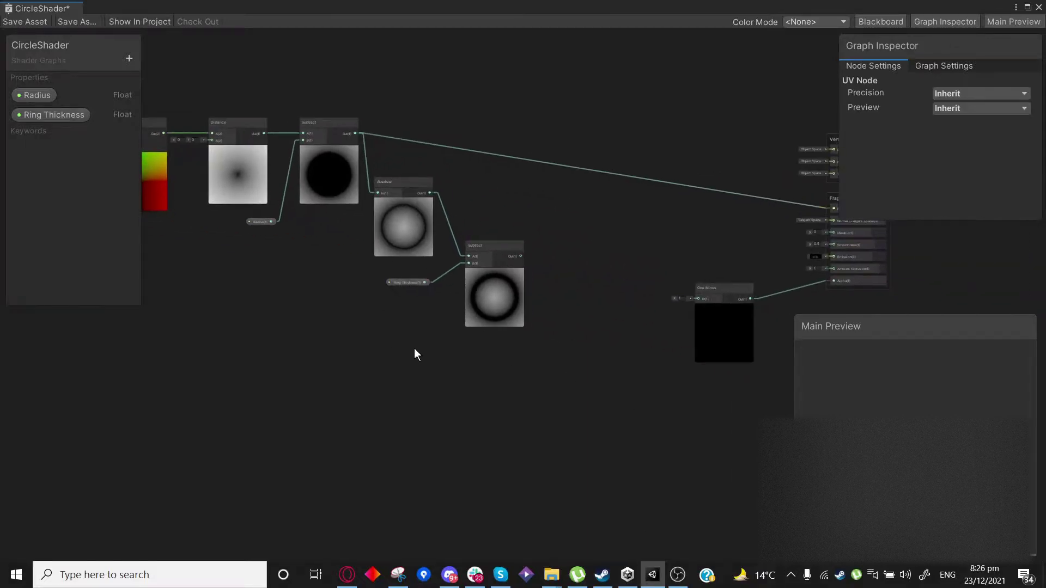
scroll(364, 390, down, 2)
middle_drag(364, 390, 467, 399)
Select all nodes from UV through the second Subtract and reposition them as a group.
drag(609, 399, 201, 142)
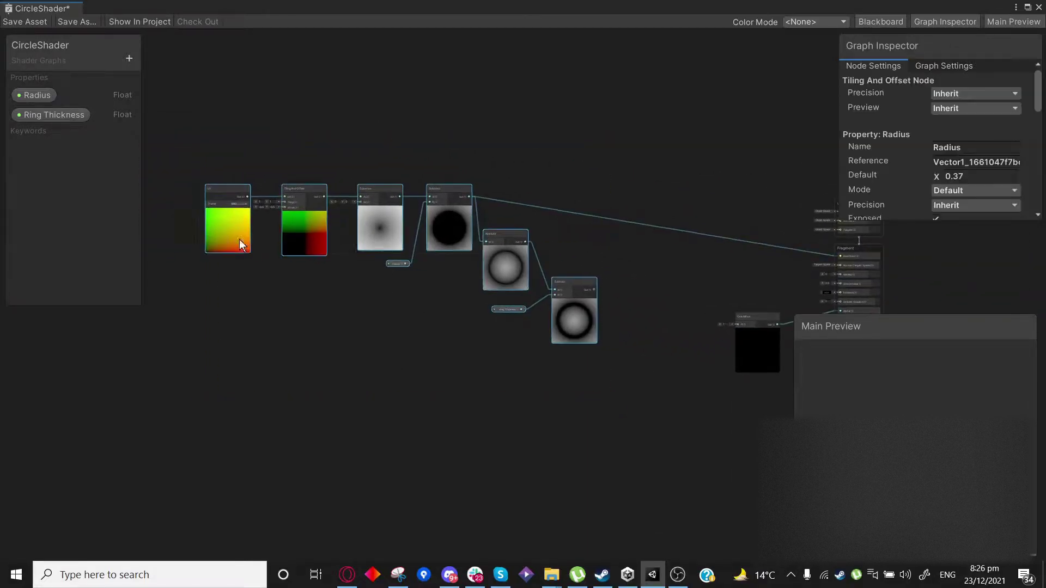
middle_drag(240, 240, 363, 454)
click(434, 404)
scroll(533, 294, up, 4)
middle_drag(467, 306, 483, 280)
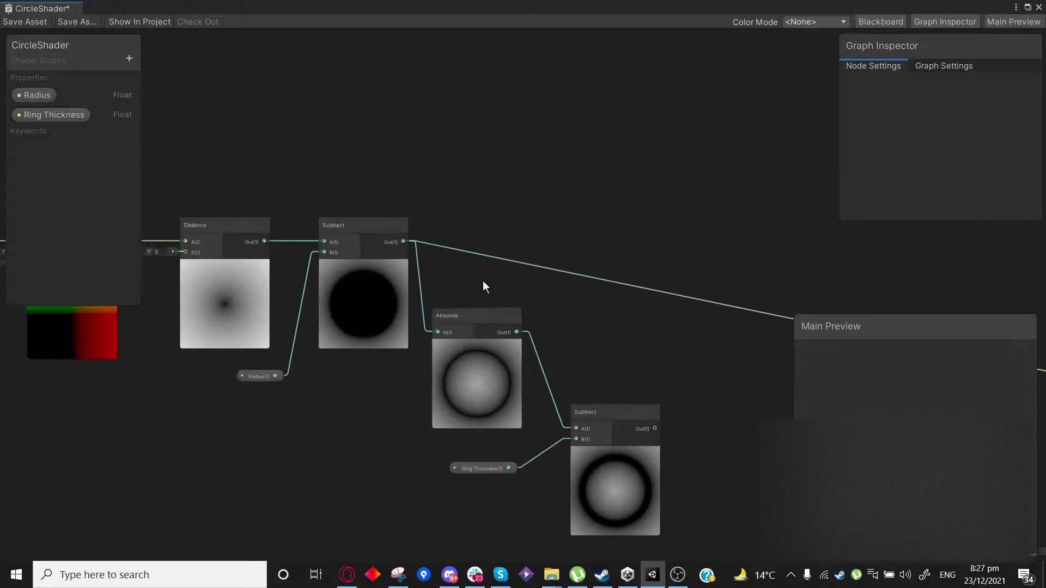
Add a DDXY node fed by the first Subtract's output and place it above the Absolute node.
scroll(293, 336, up, 2)
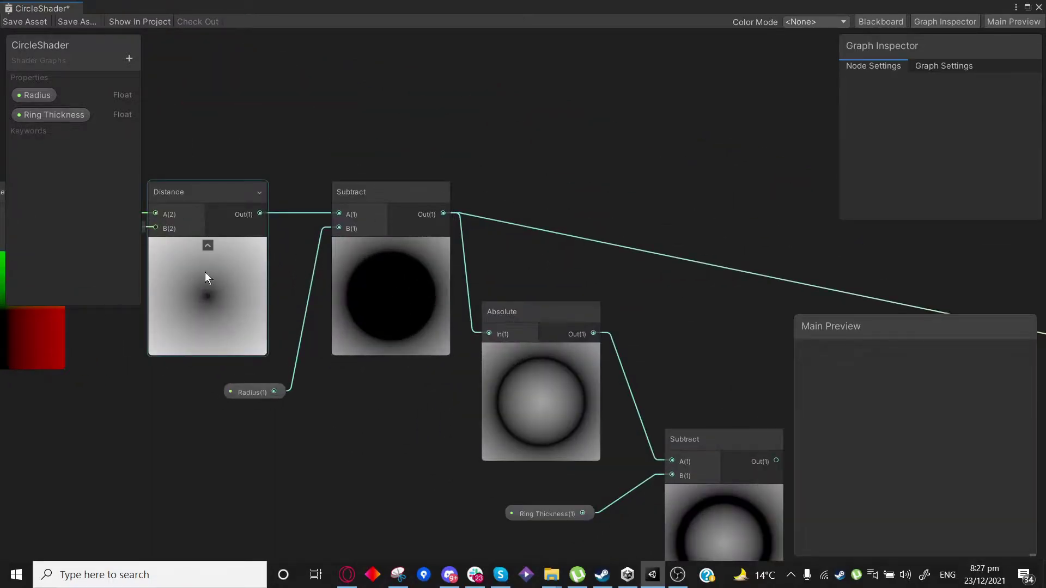
middle_drag(482, 223, 401, 284)
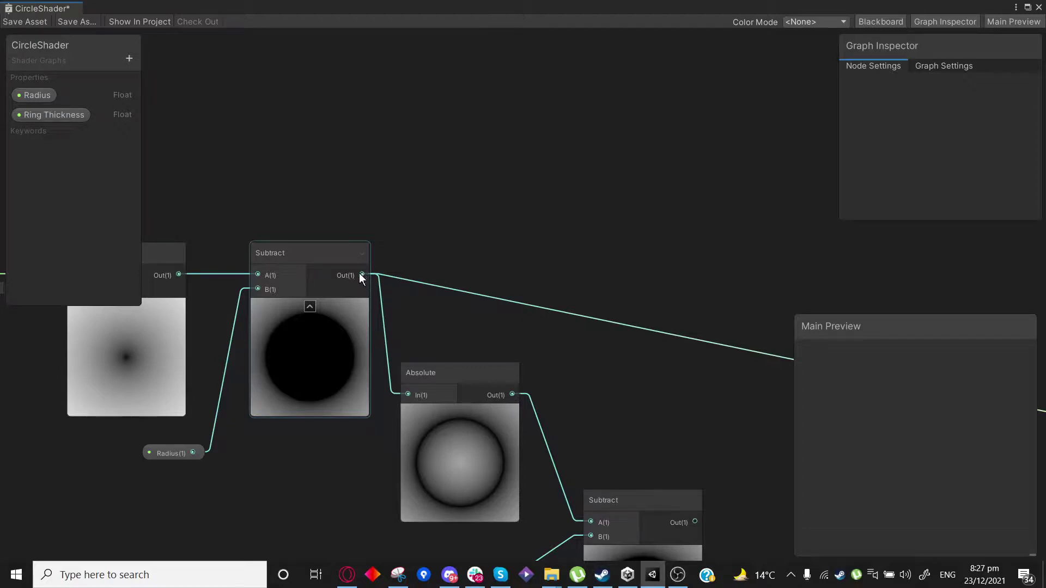
drag(360, 274, 522, 111)
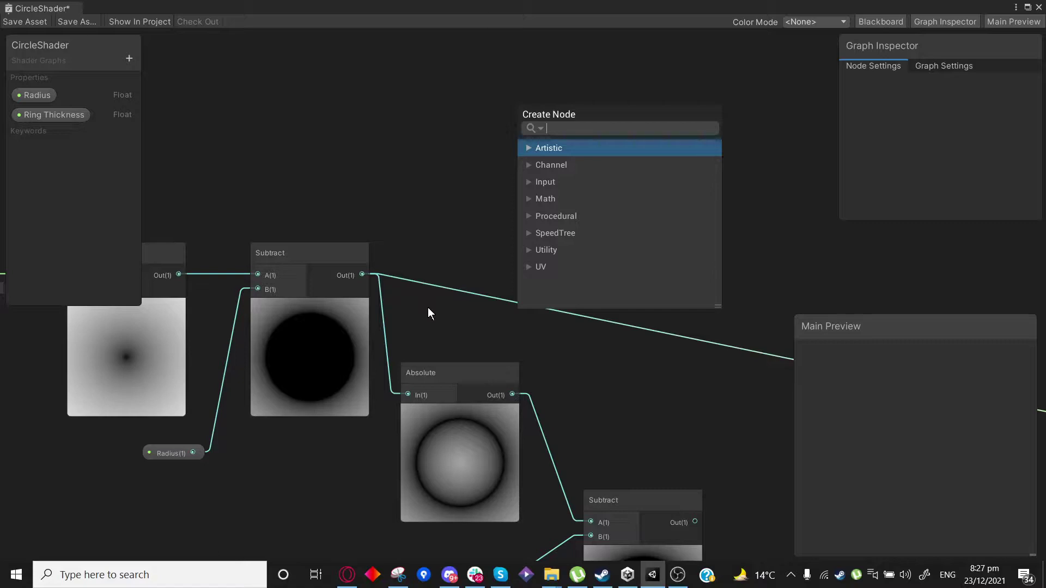
text(dd)
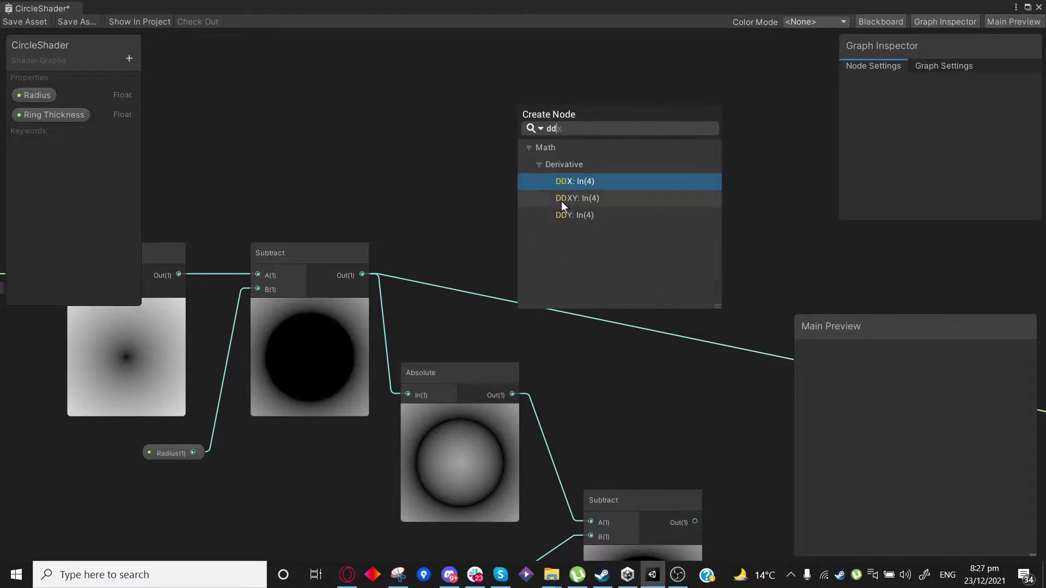
double_click(561, 203)
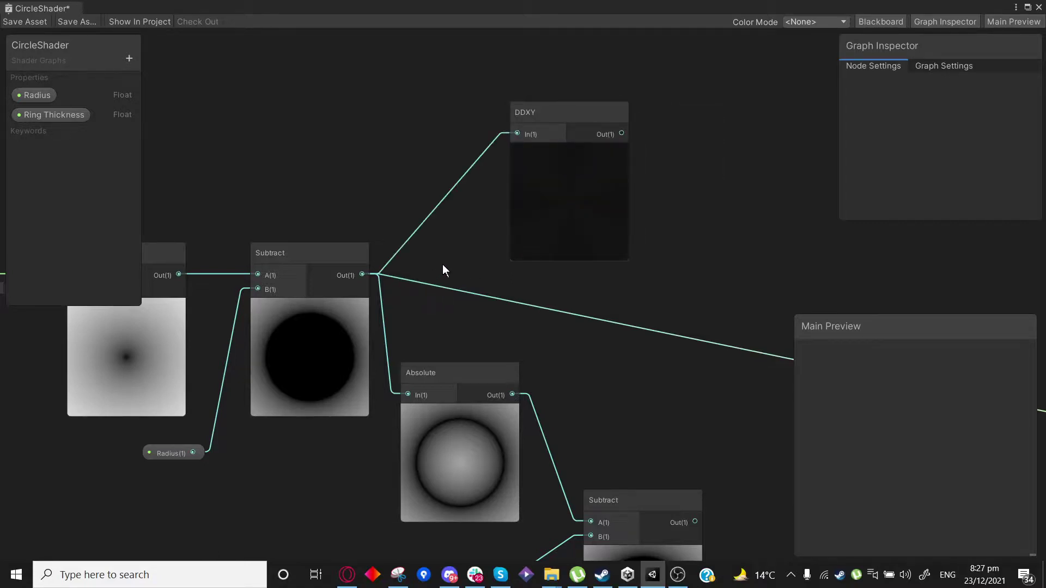
mouse_move(572, 112)
mouse_down()
mouse_move(551, 113)
mouse_move(563, 100)
mouse_up()
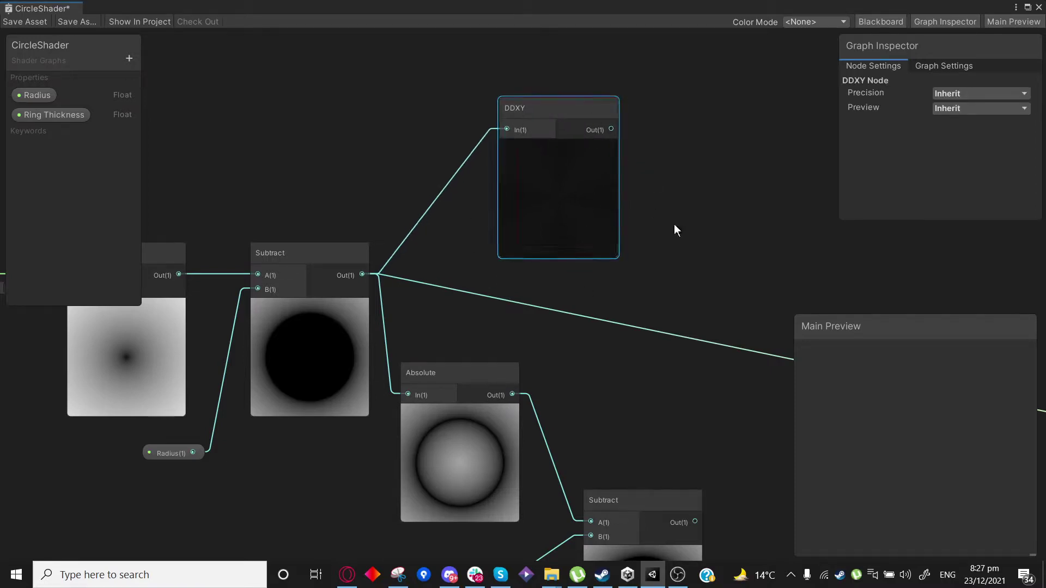
scroll(473, 265, up, 2)
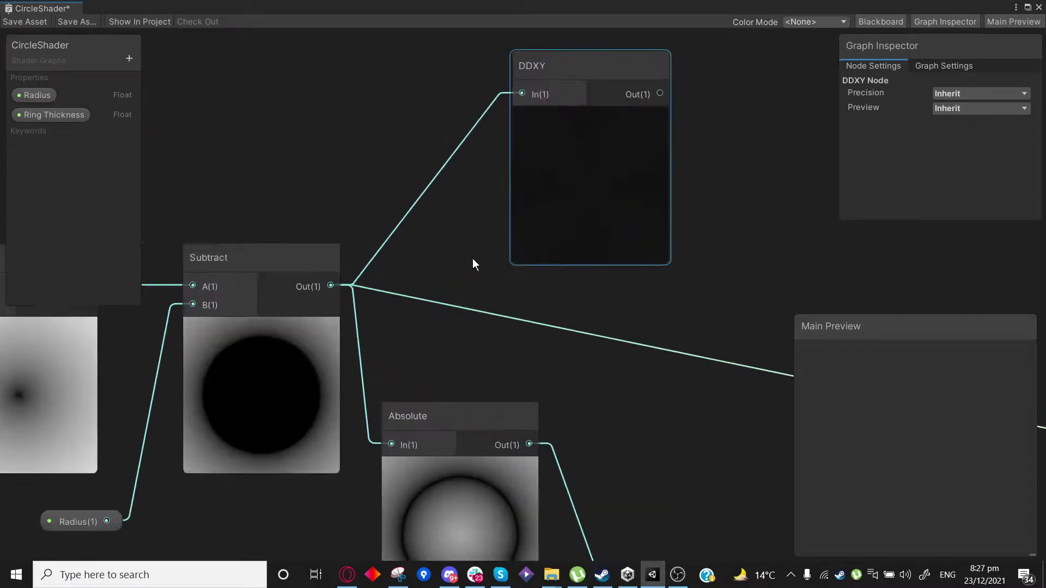
scroll(406, 295, down, 2)
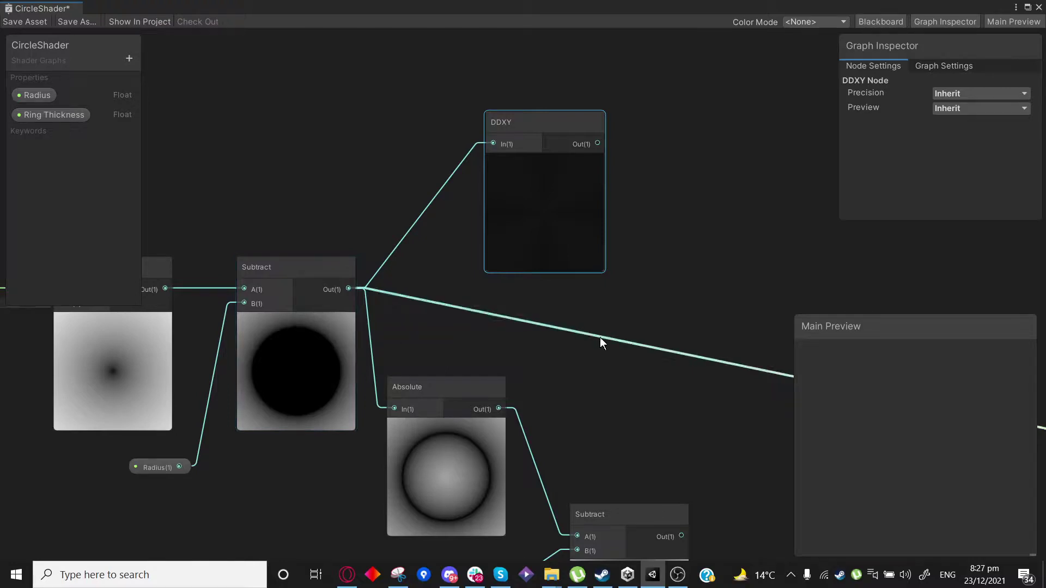
Add a Divide node with its A input fed by the first Subtract's output.
middle_drag(602, 341, 518, 362)
scroll(518, 361, down, 1)
middle_drag(356, 284, 257, 329)
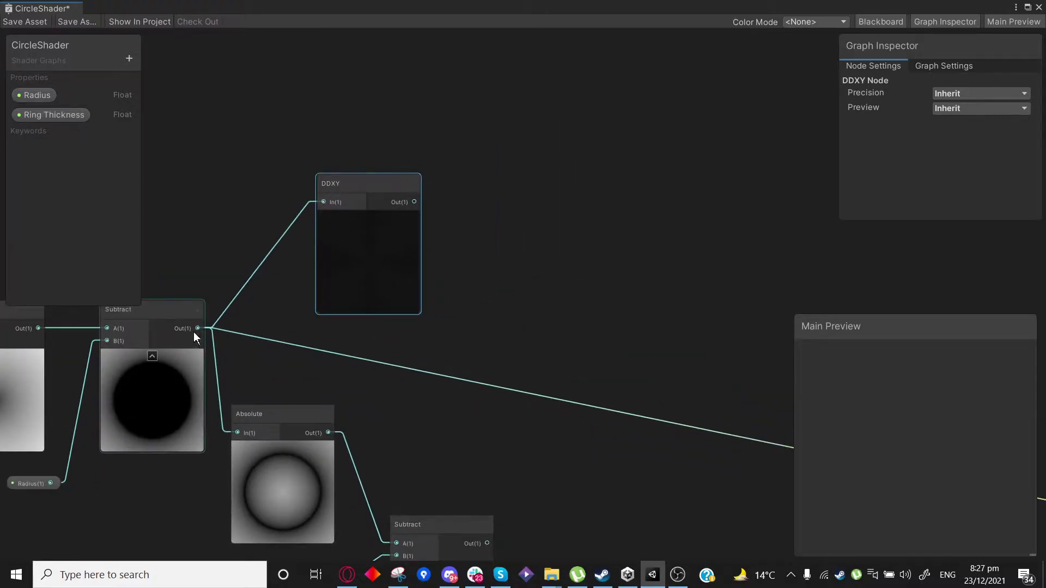
drag(196, 328, 508, 149)
text(div)
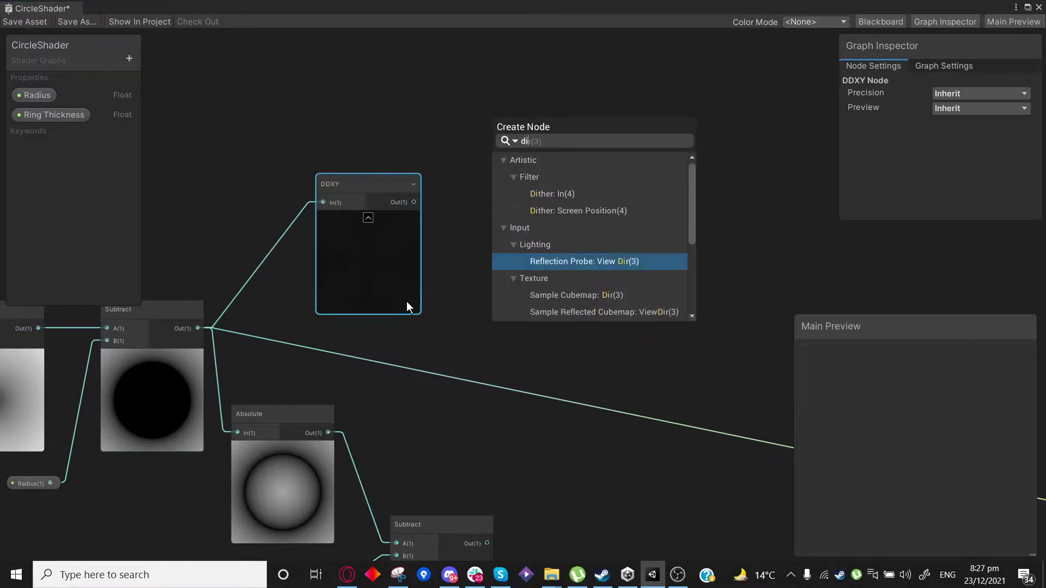
click(541, 194)
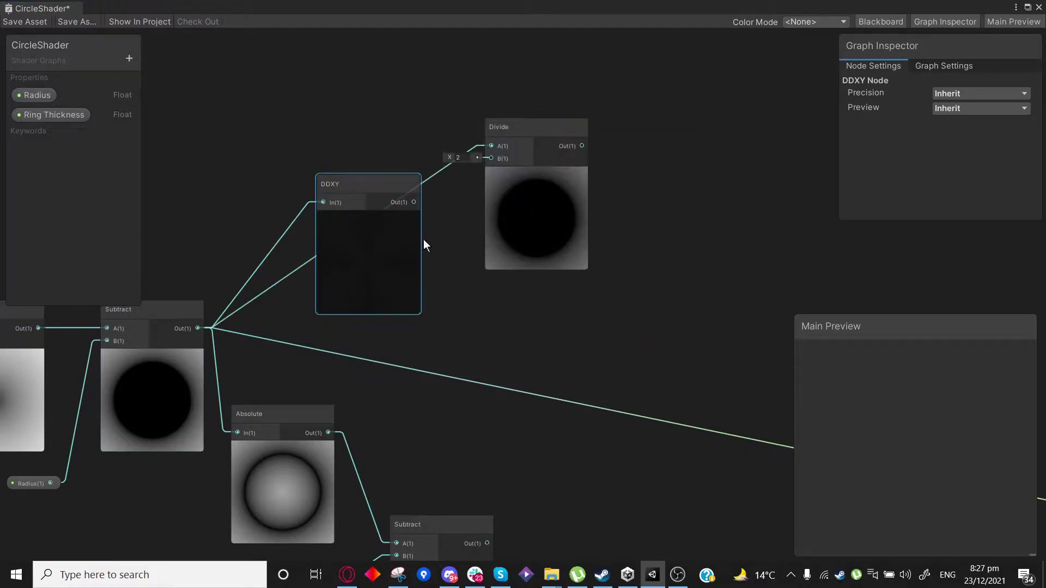
Connect the DDXY output to the Divide node's B input and spread the two nodes apart.
drag(347, 188, 373, 214)
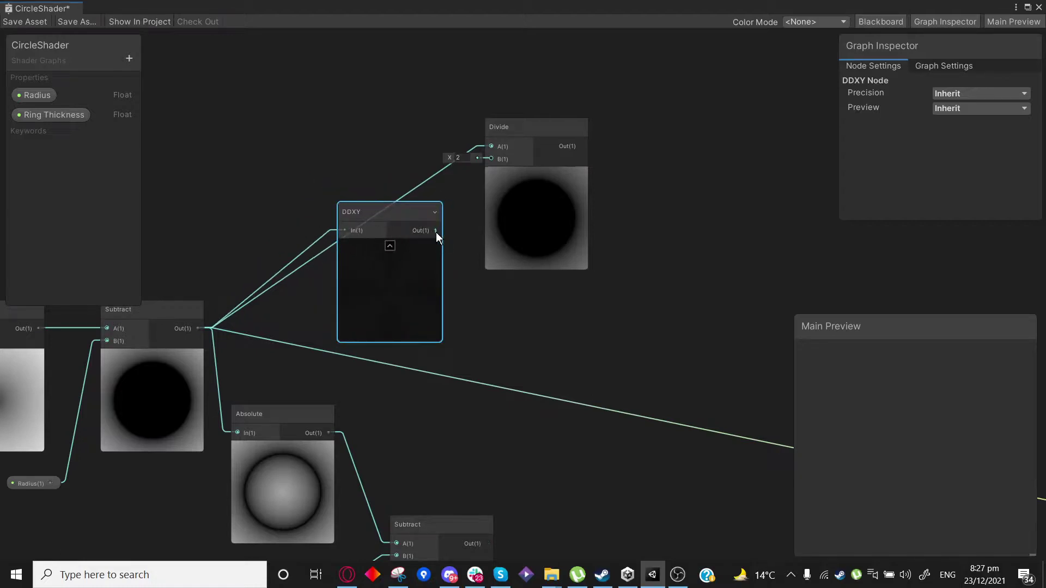
drag(436, 230, 491, 159)
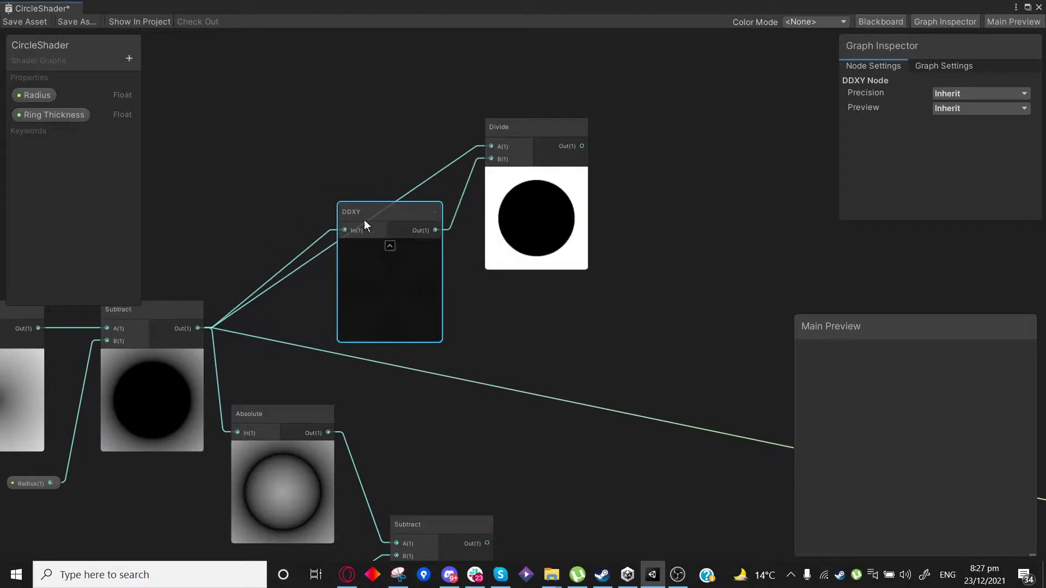
drag(364, 221, 388, 247)
drag(525, 148, 580, 106)
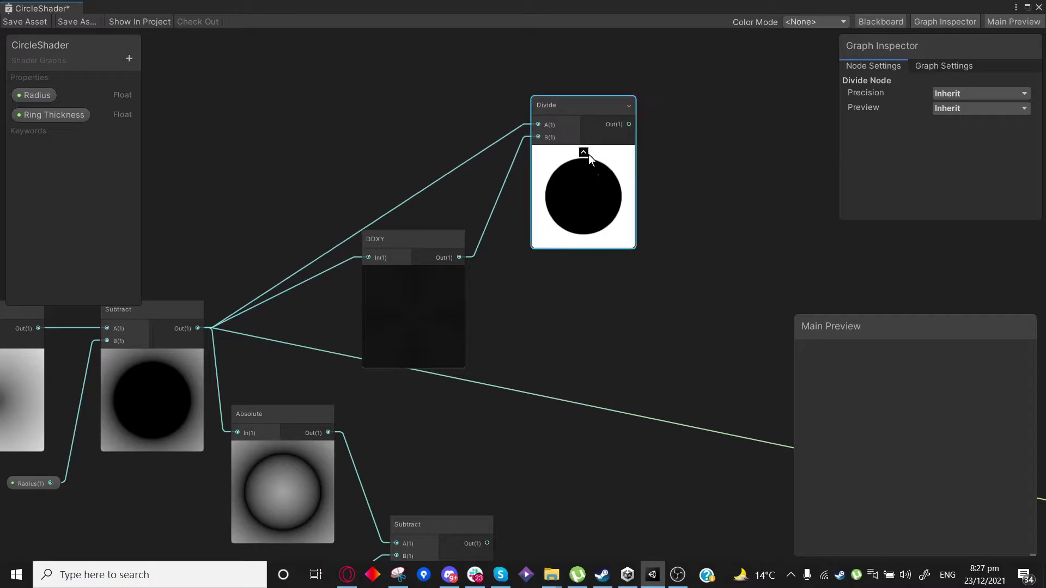
Examine the circle edge in the Divide preview and compare it with the first Subtract's preview.
scroll(561, 208, up, 8)
scroll(423, 203, down, 6)
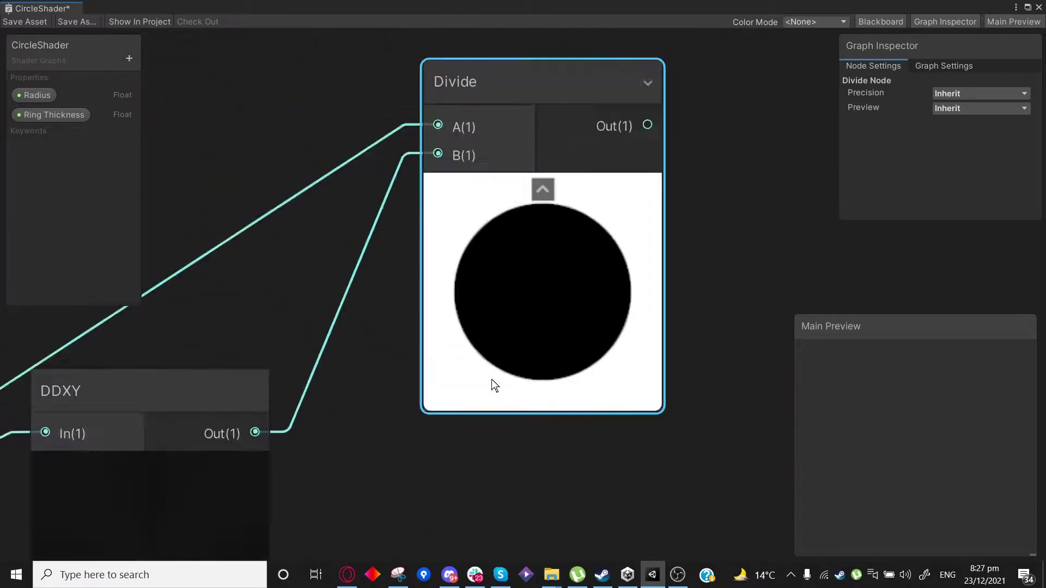
middle_drag(390, 497, 714, 191)
scroll(372, 294, up, 2)
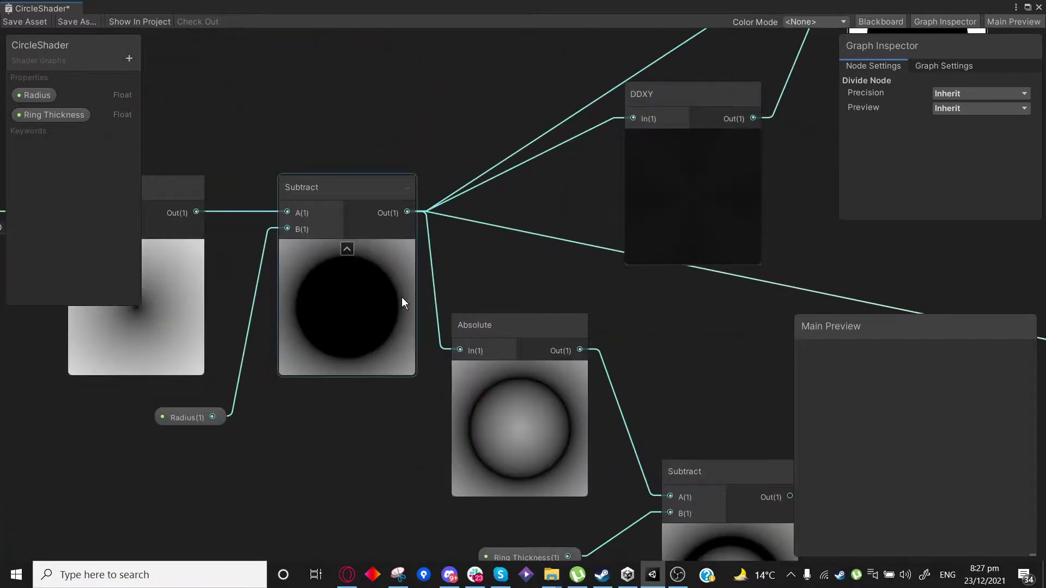
middle_drag(364, 300, 174, 514)
scroll(598, 262, up, 4)
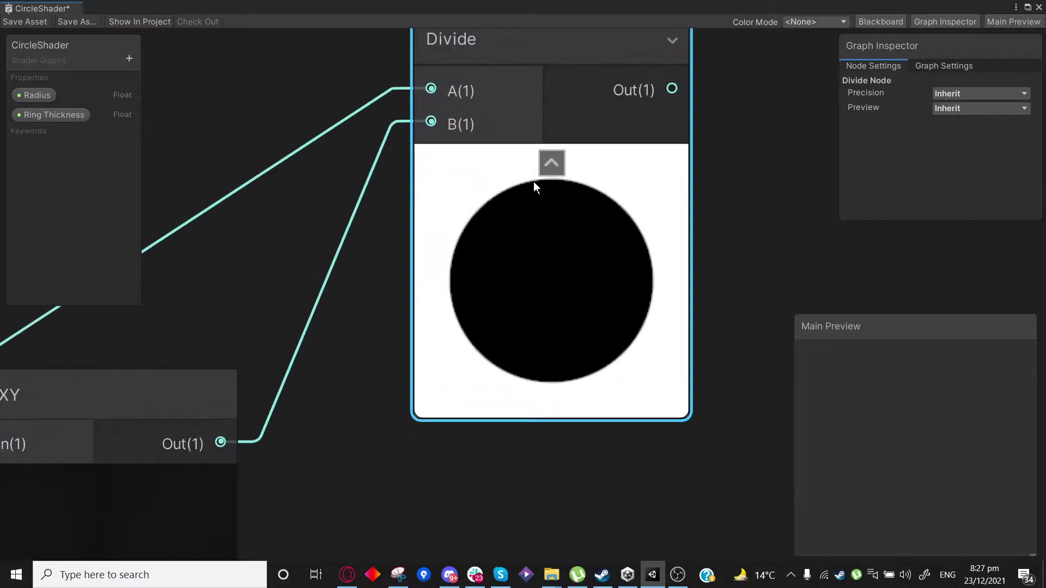
scroll(657, 250, down, 2)
scroll(507, 419, down, 4)
middle_drag(508, 419, 795, 259)
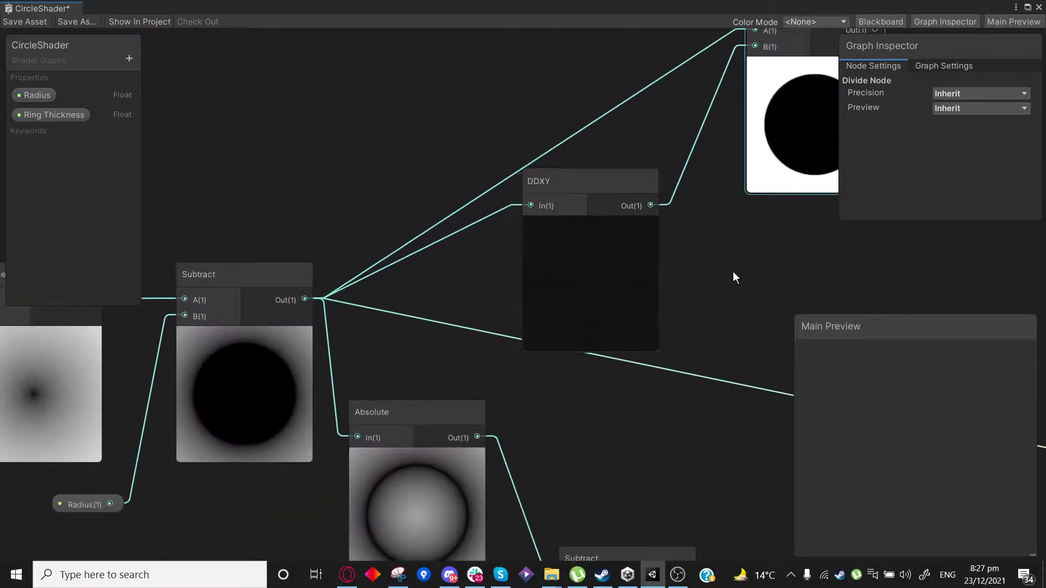
Add a Step node fed by the first Subtract beside Divide and lower its Edge to about 0 to compare the circle edges.
middle_drag(384, 299, 406, 375)
drag(327, 373, 643, 119)
text(ste)
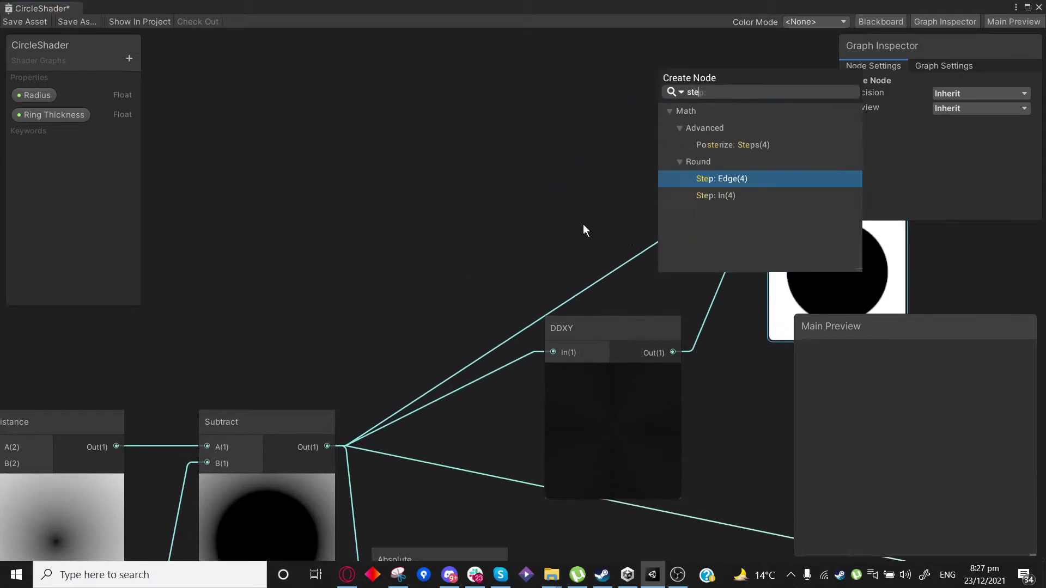
click(704, 191)
middle_drag(540, 283, 331, 223)
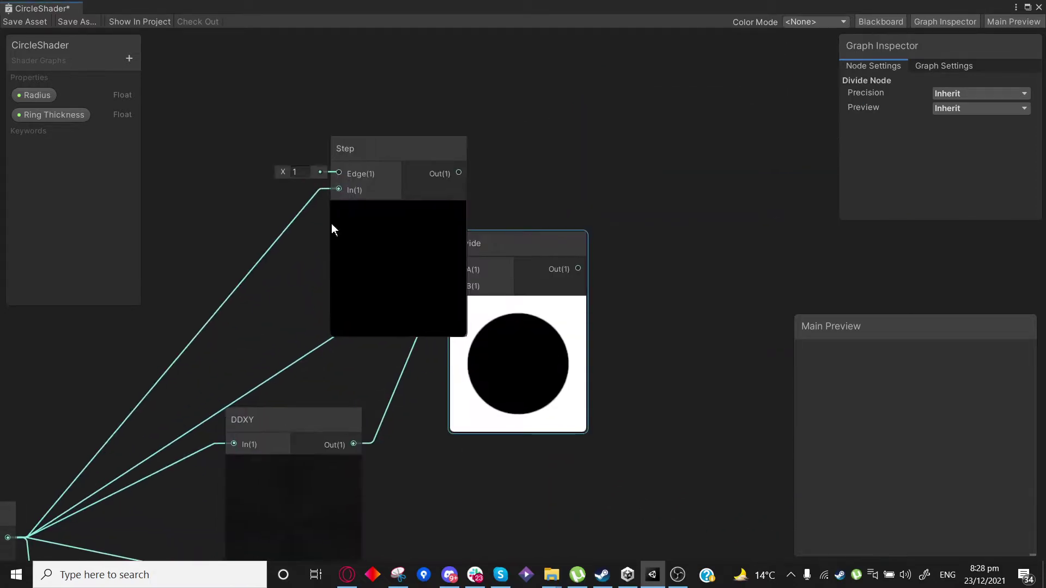
drag(385, 157, 679, 303)
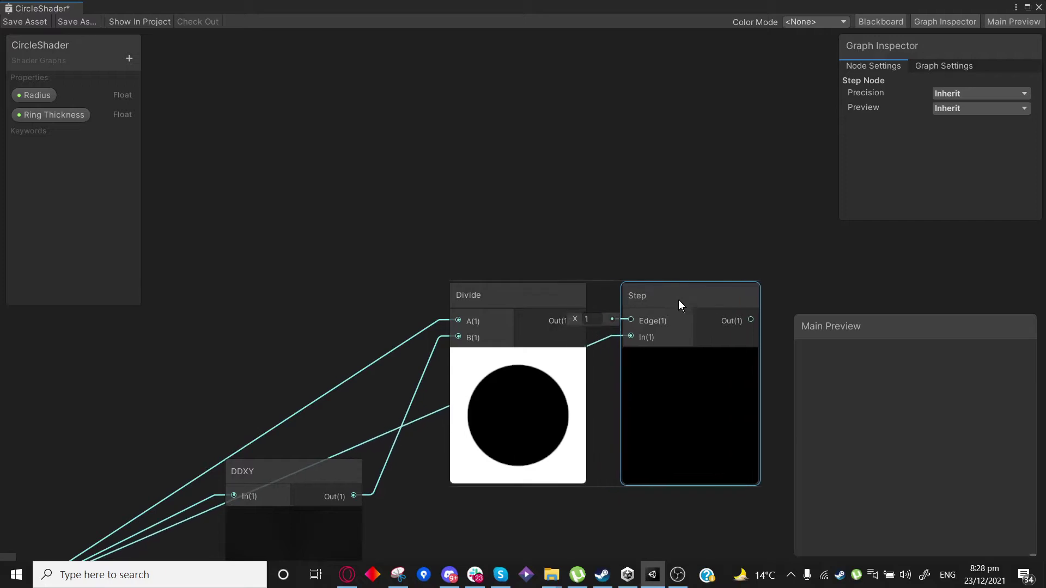
drag(577, 319, 555, 319)
scroll(587, 440, up, 5)
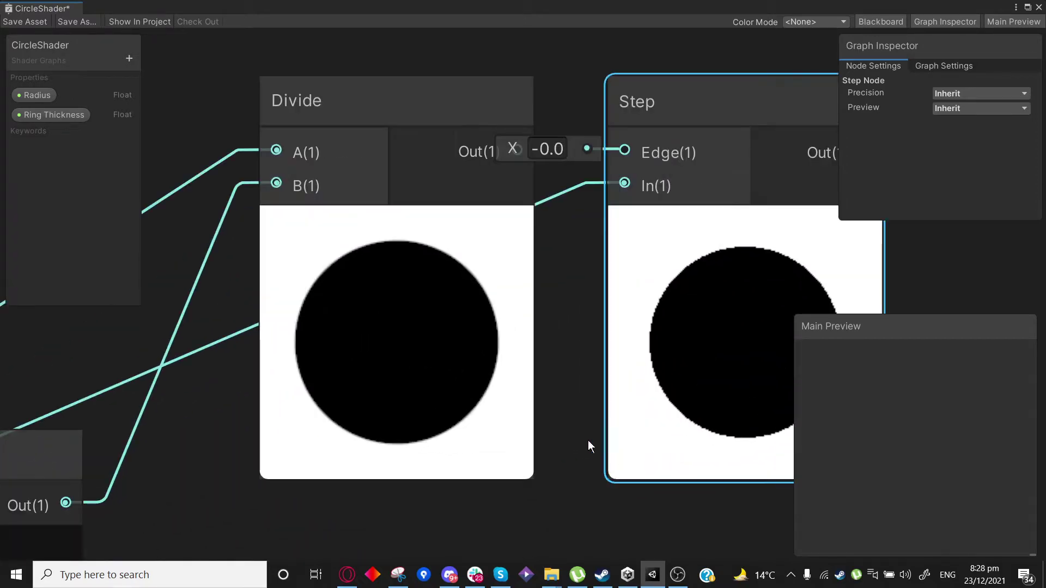
scroll(456, 394, up, 1)
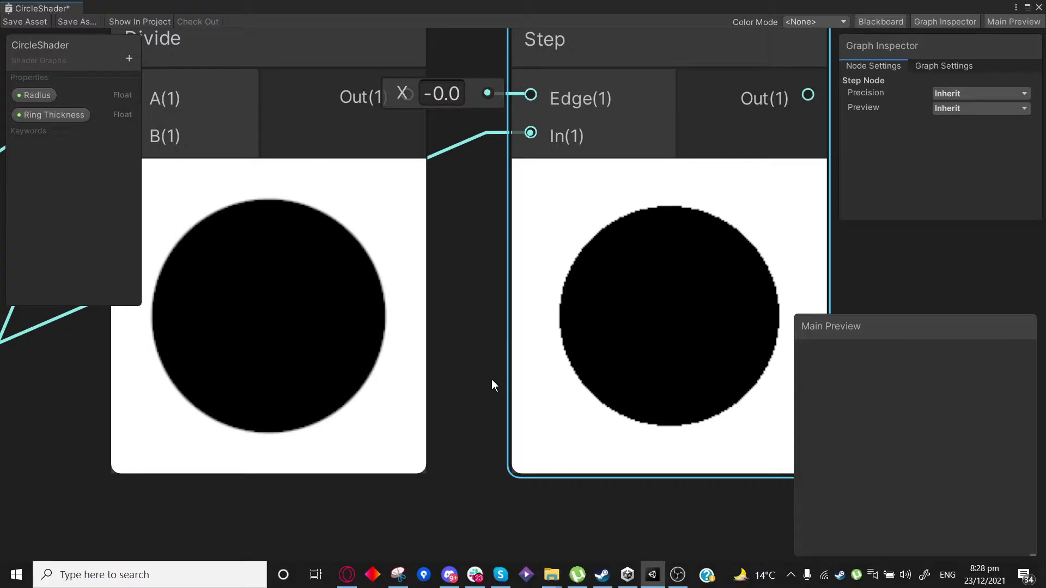
scroll(436, 305, down, 3)
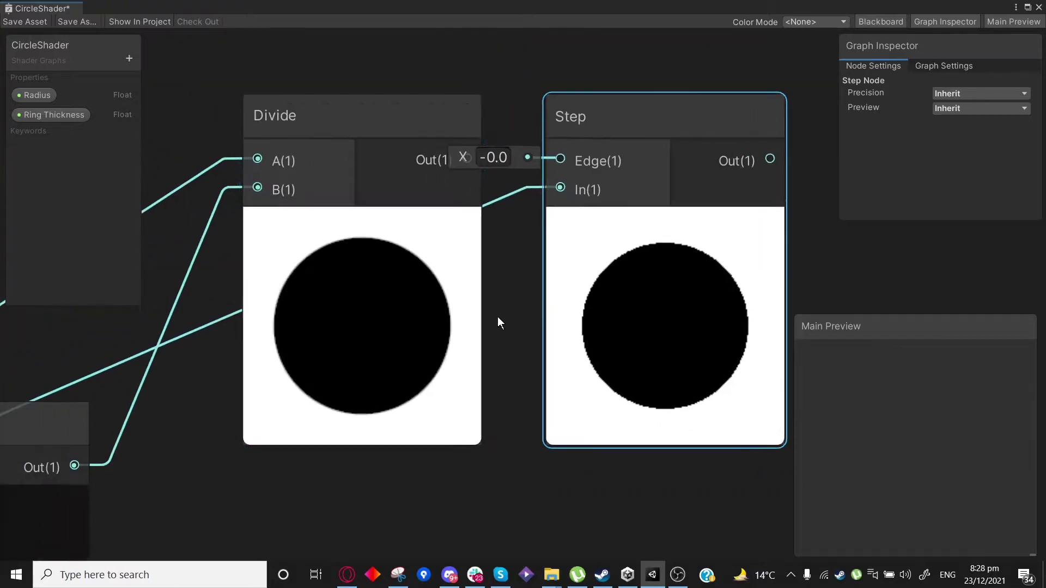
Delete the comparison Step node beside Divide.
mouse_move(341, 125)
mouse_down()
mouse_move(310, 128)
mouse_move(331, 126)
mouse_up()
click(636, 133)
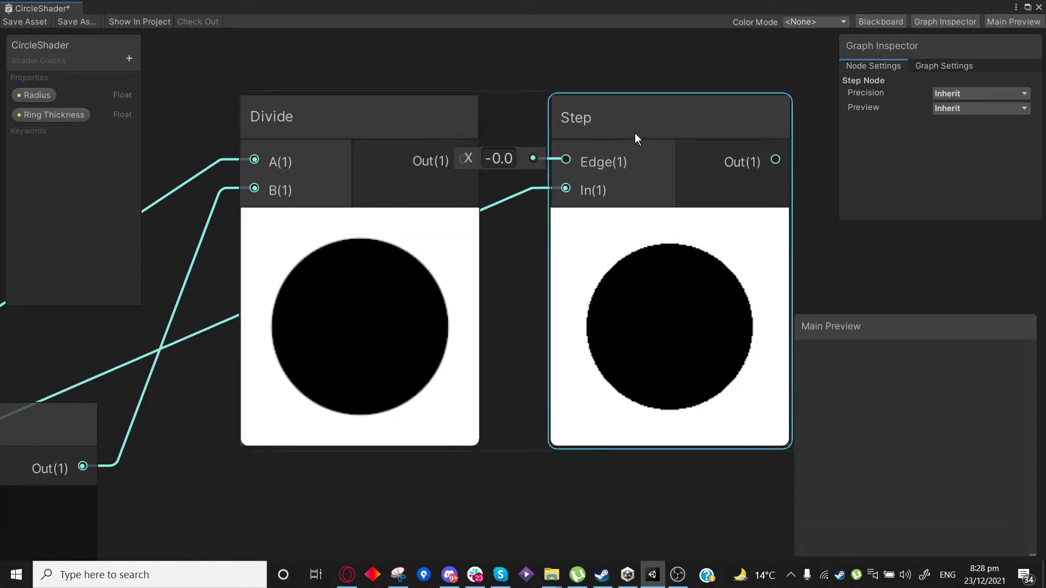
right_click(645, 133)
click(675, 214)
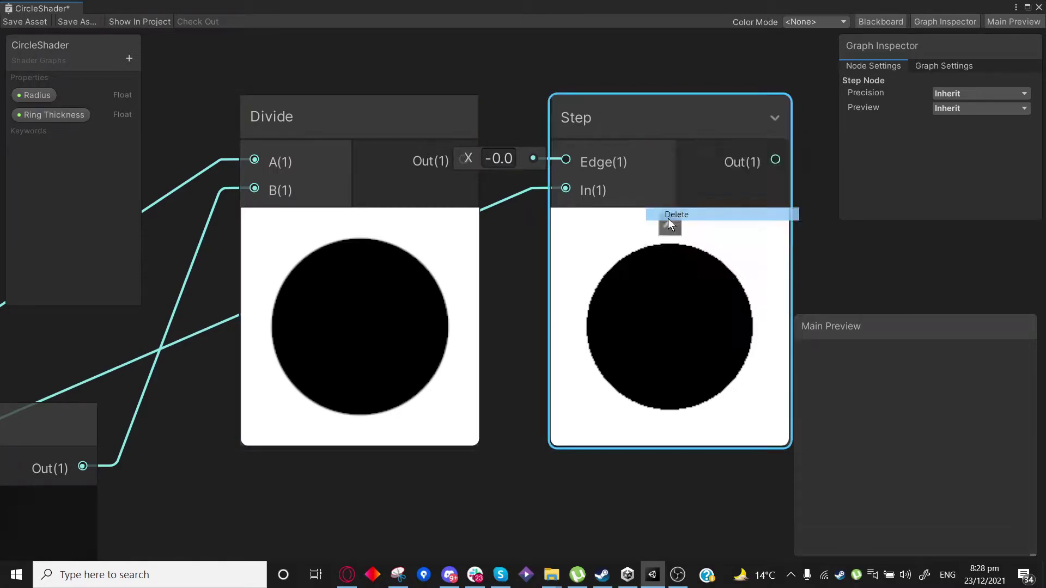
Move the Divide and DDXY nodes higher above the first Subtract's output line.
scroll(480, 429, down, 3)
middle_drag(479, 428, 727, 268)
scroll(544, 294, down, 2)
click(619, 144)
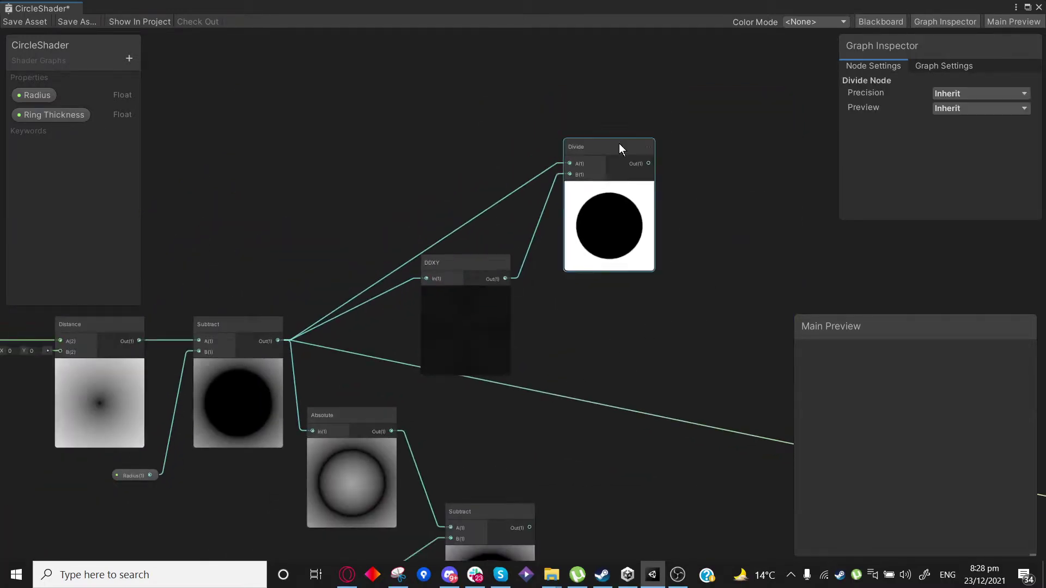
drag(619, 144, 593, 142)
click(461, 275)
drag(461, 279, 471, 256)
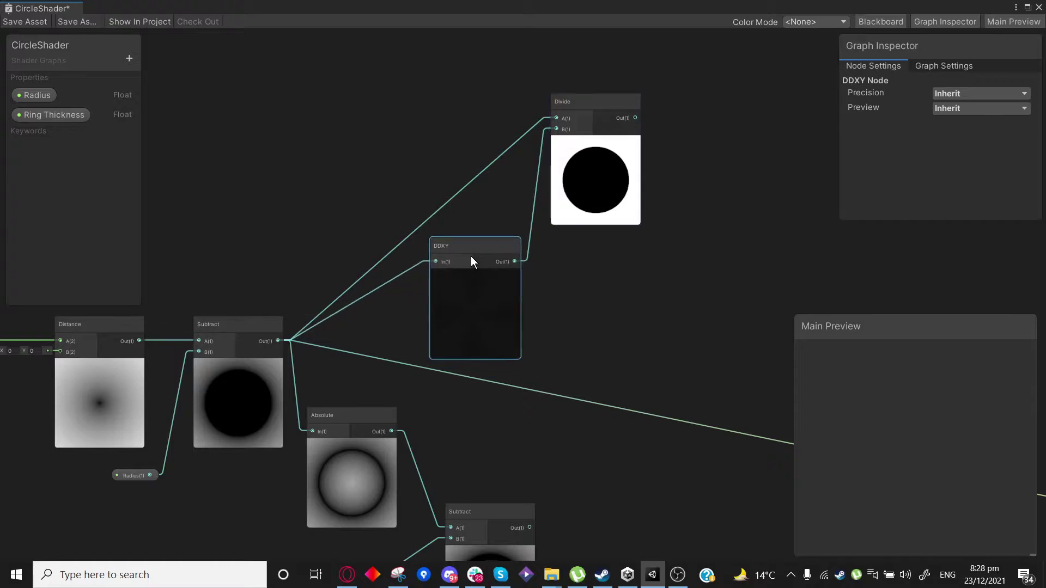
Add a DDXY node fed by the second Subtract's output and place it diagonally below that node.
scroll(567, 351, down, 2)
middle_drag(570, 351, 623, 247)
scroll(616, 393, down, 2)
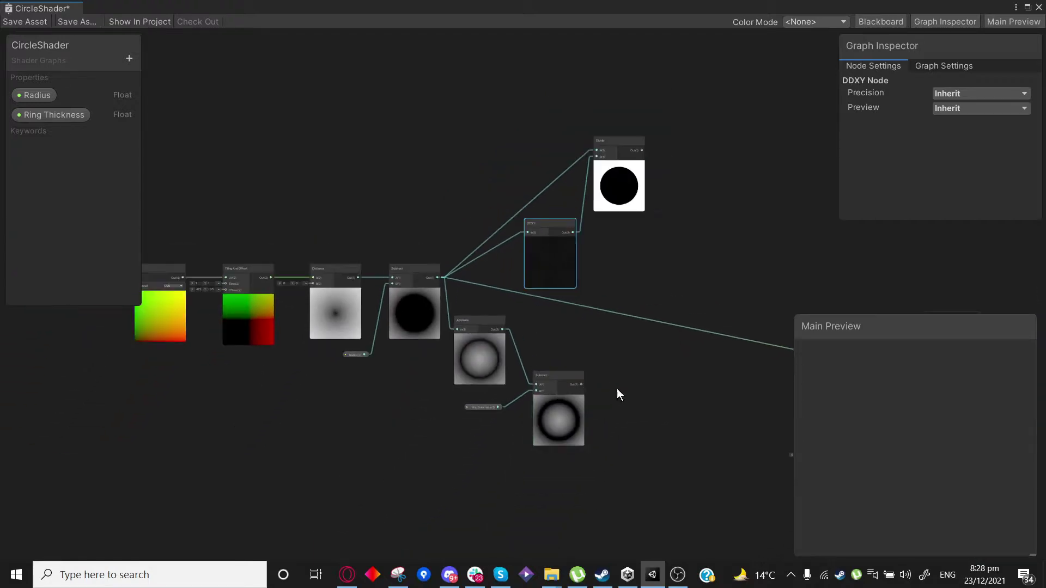
middle_drag(628, 416, 605, 397)
scroll(592, 234, up, 2)
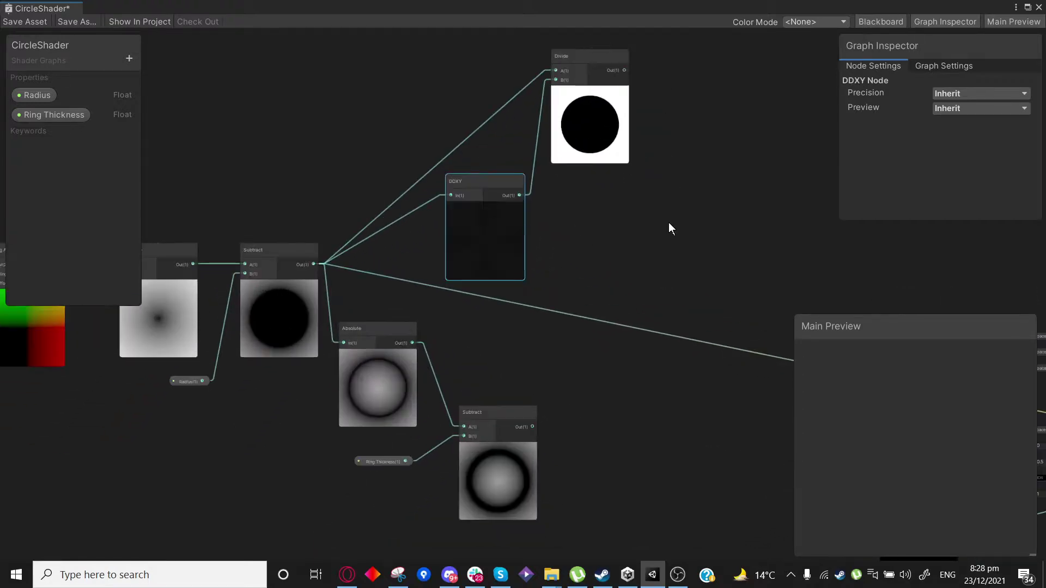
middle_drag(669, 222, 689, 277)
middle_drag(685, 380, 518, 267)
scroll(518, 267, up, 2)
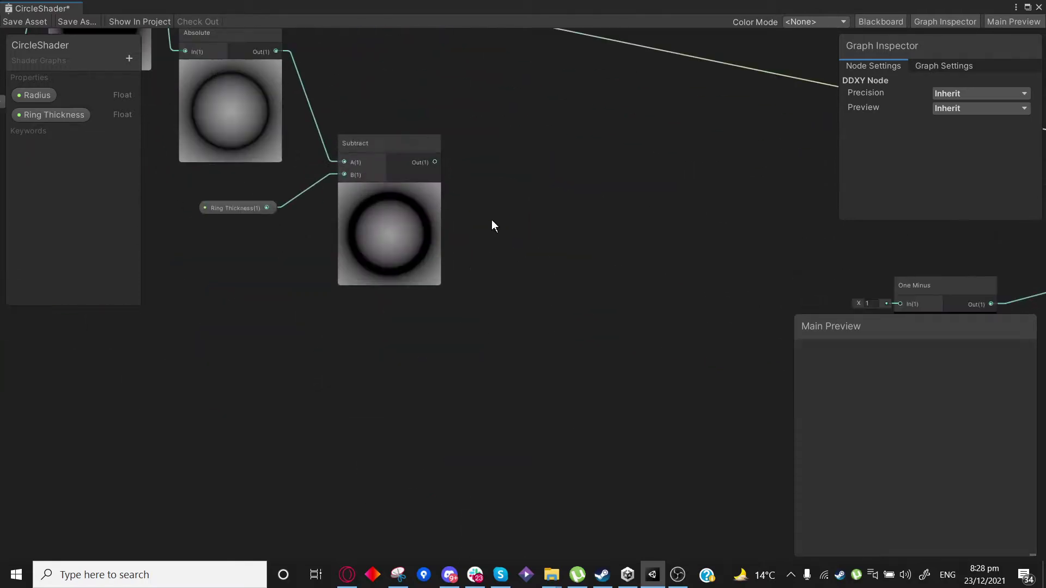
drag(434, 208, 523, 256)
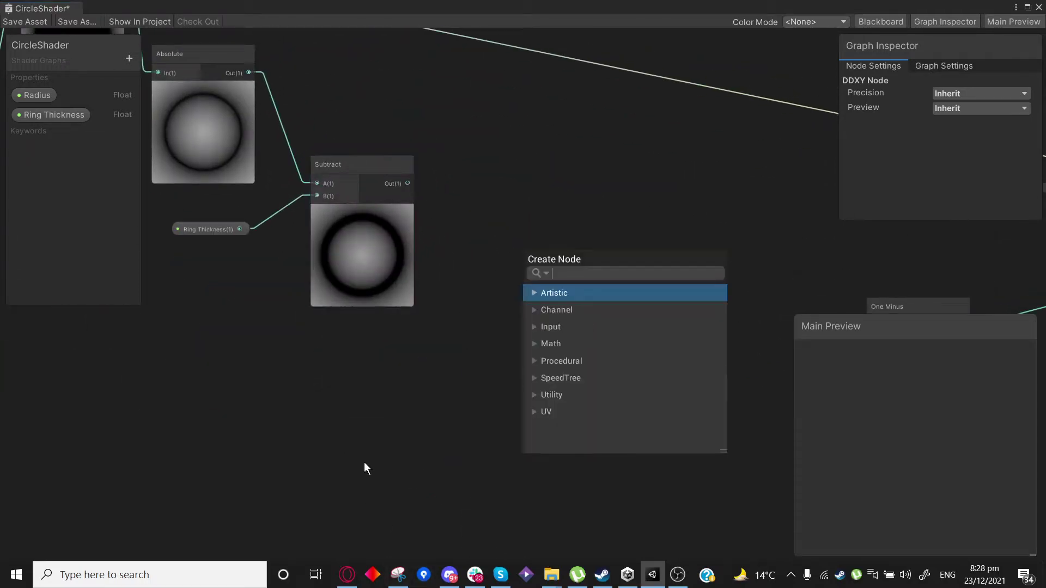
text(dd)
click(594, 349)
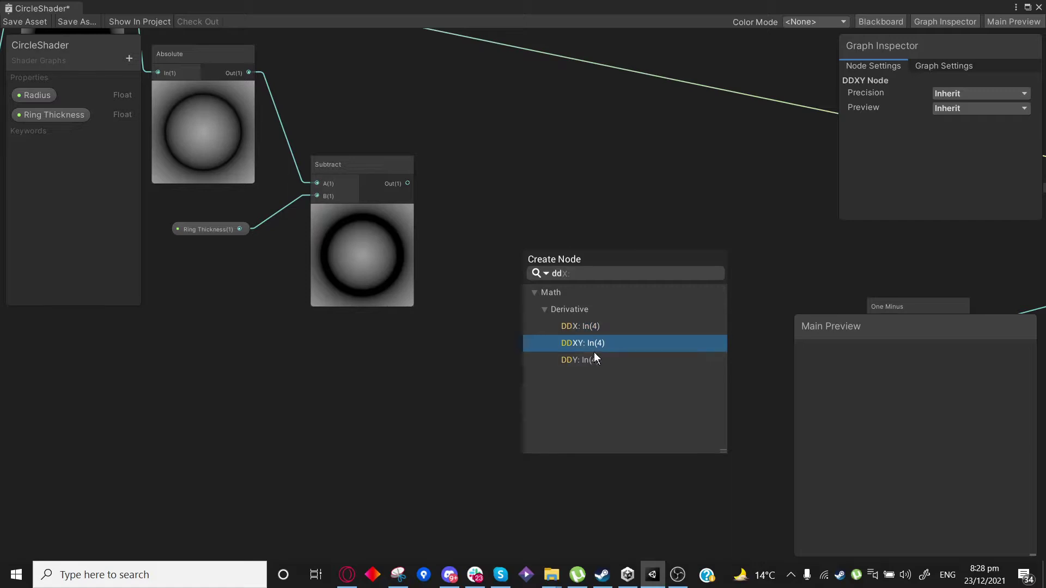
click(593, 348)
drag(567, 256, 535, 301)
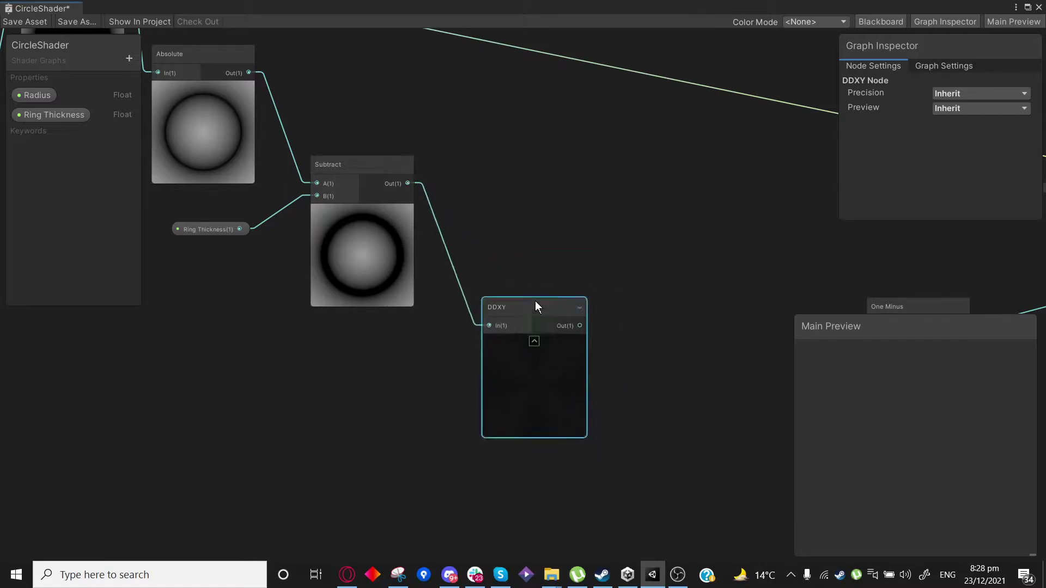
Add a Divide node that divides the second Subtract's output by the new DDXY's output, and place it beyond the DDXY node.
drag(408, 183, 561, 161)
text(di)
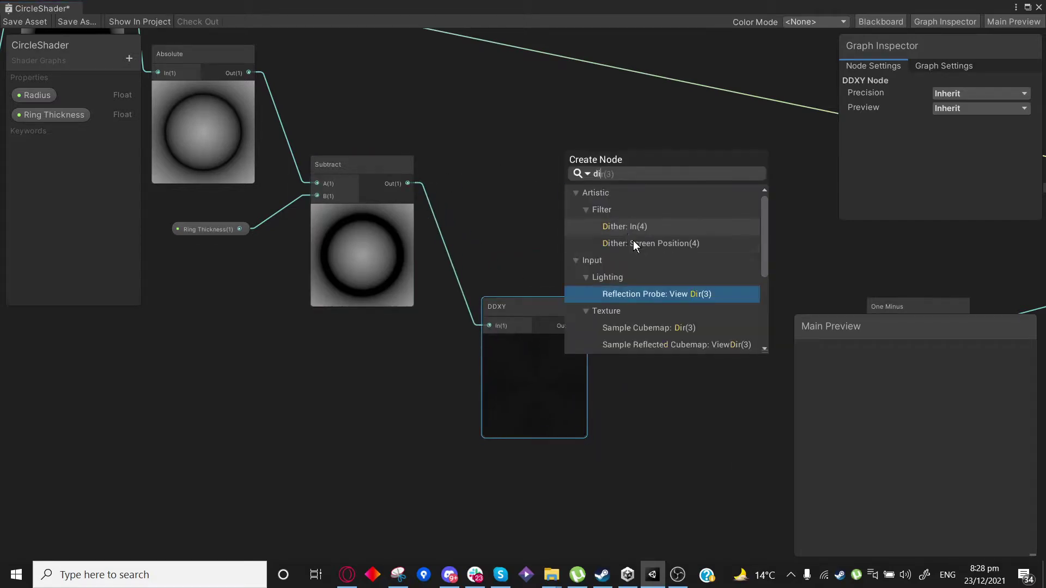
text(v)
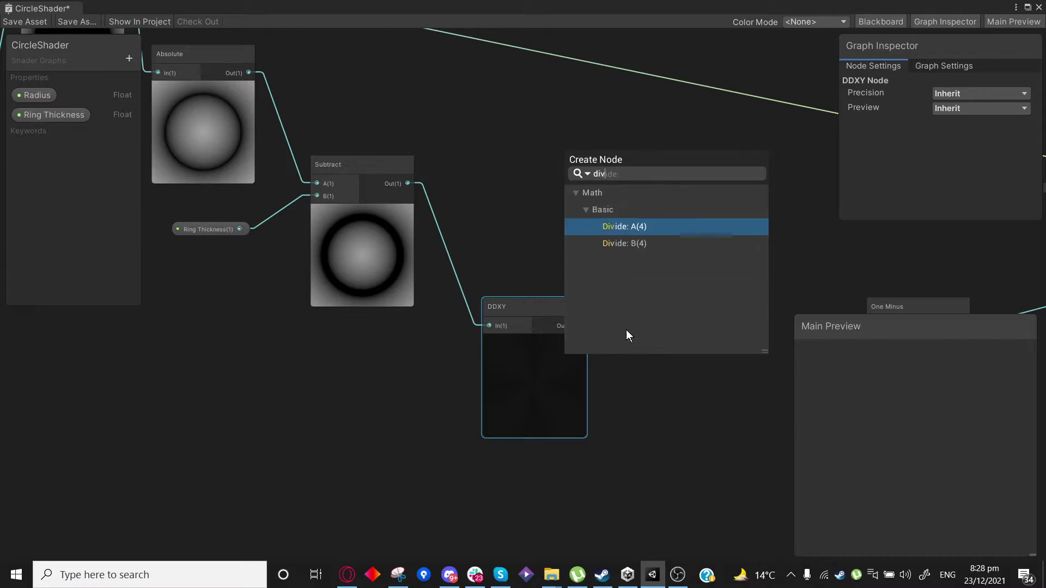
click(629, 226)
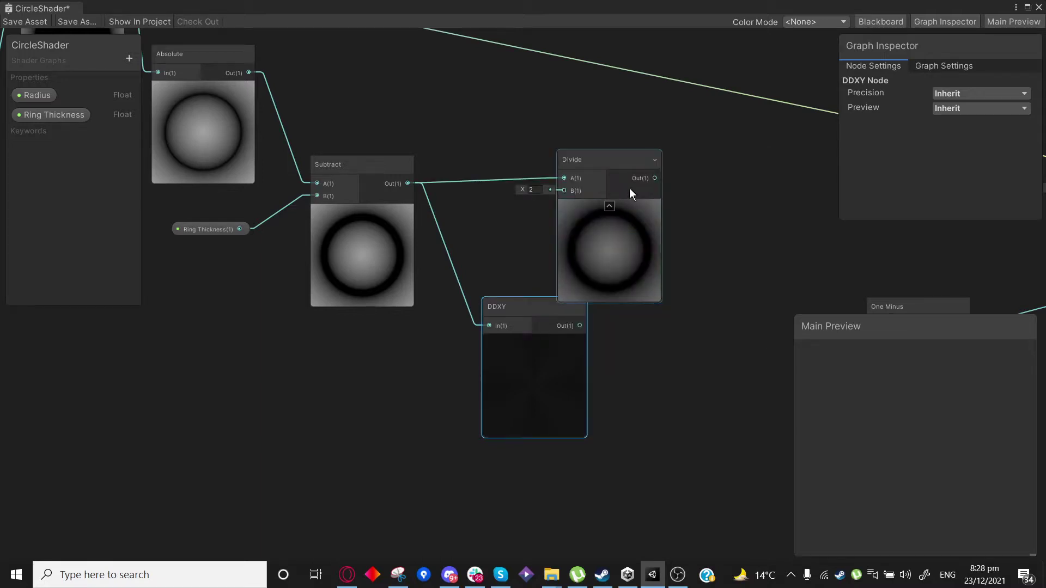
drag(630, 188, 725, 181)
drag(580, 326, 658, 207)
drag(714, 175, 687, 161)
scroll(689, 253, up, 5)
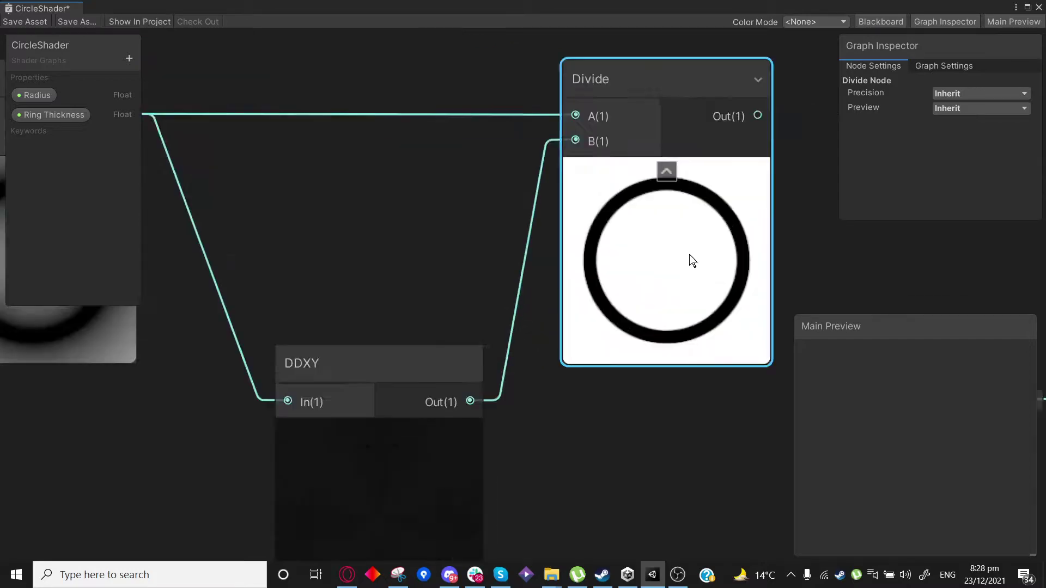
Connect the new Divide node's output to the Fragment's Base Color and to the One Minus node's input.
scroll(610, 313, down, 4)
scroll(577, 420, down, 4)
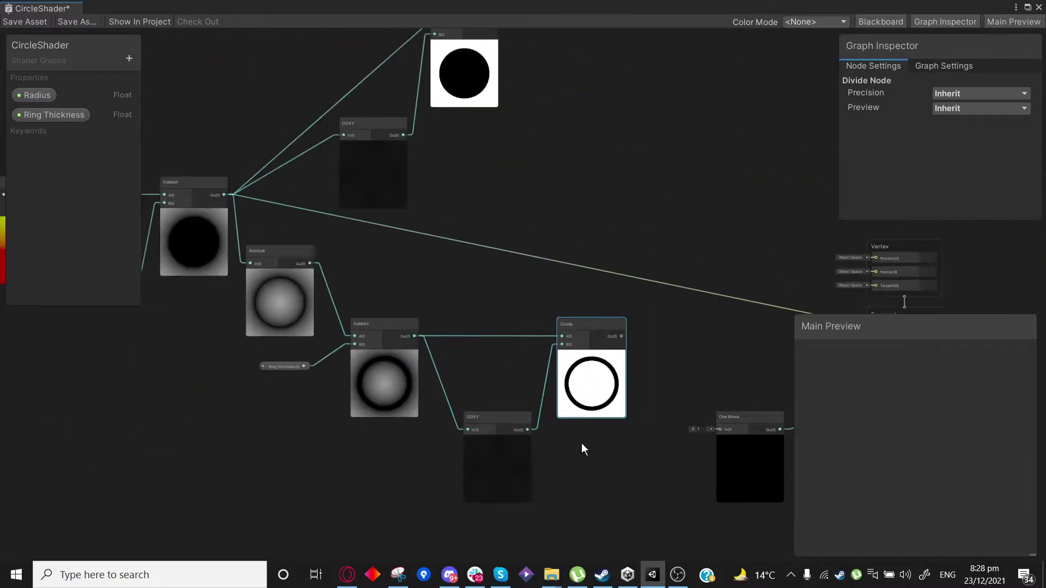
scroll(546, 256, up, 3)
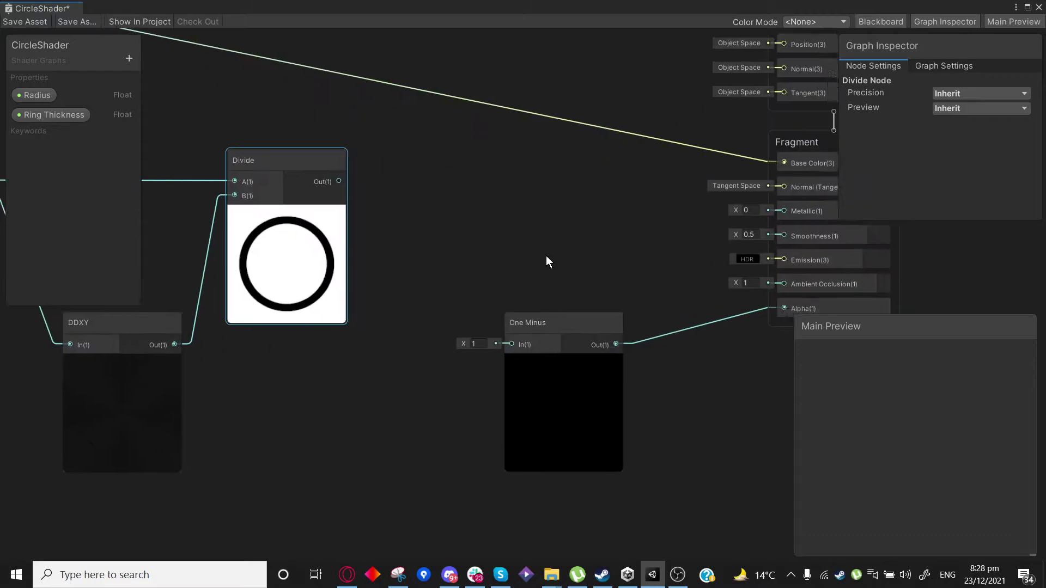
middle_drag(546, 256, 481, 233)
drag(274, 159, 719, 139)
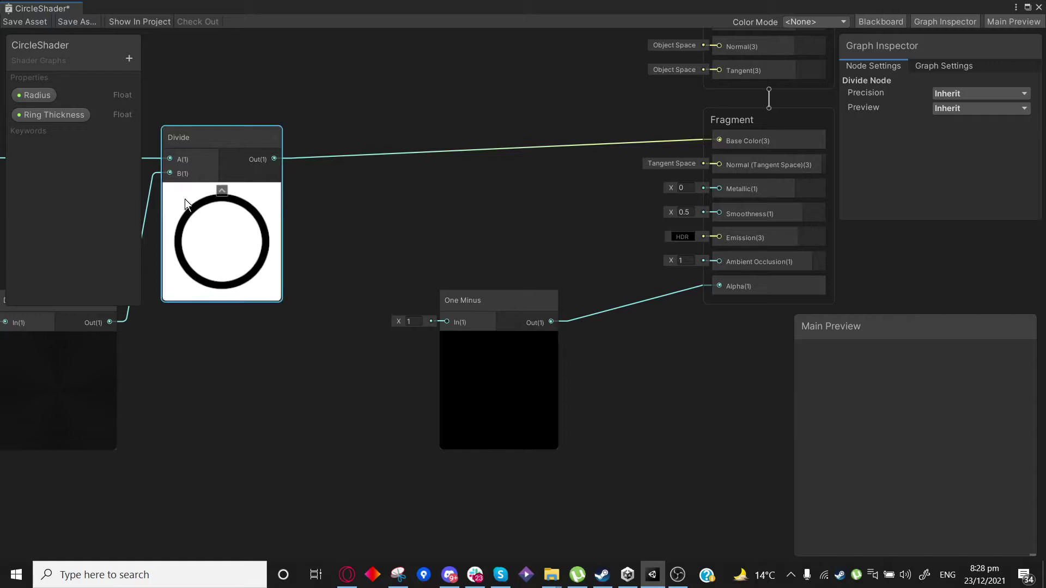
drag(274, 159, 454, 322)
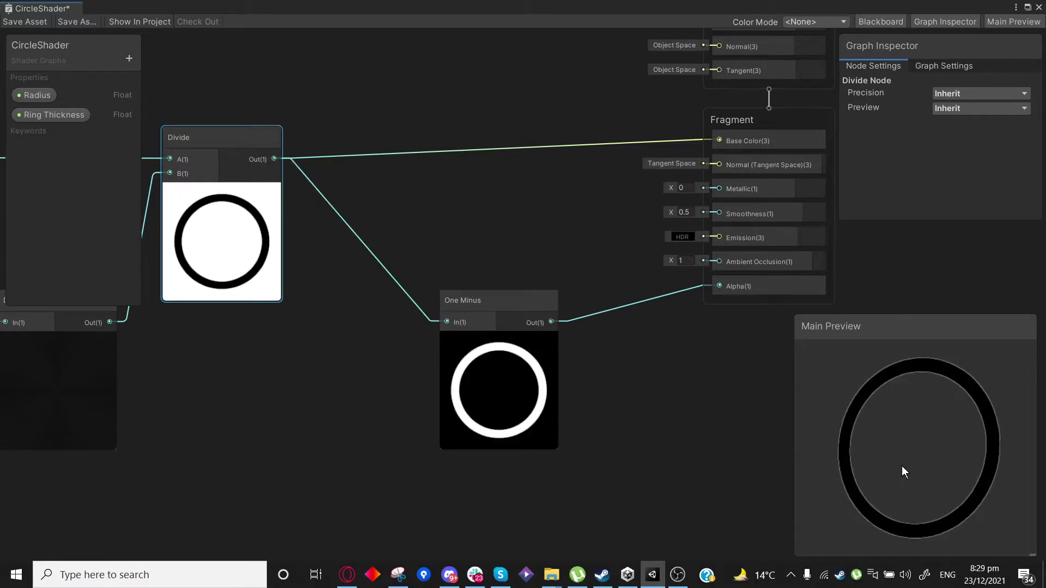
Save the shader asset and move the graph window aside to inspect the ring on the quad in the scene.
click(17, 25)
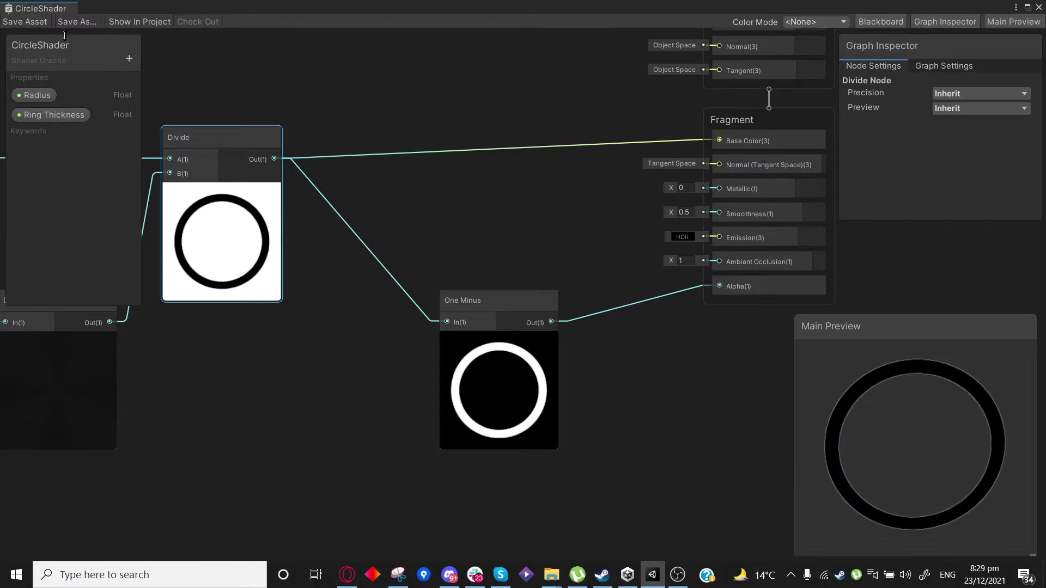
drag(266, 8, 633, 498)
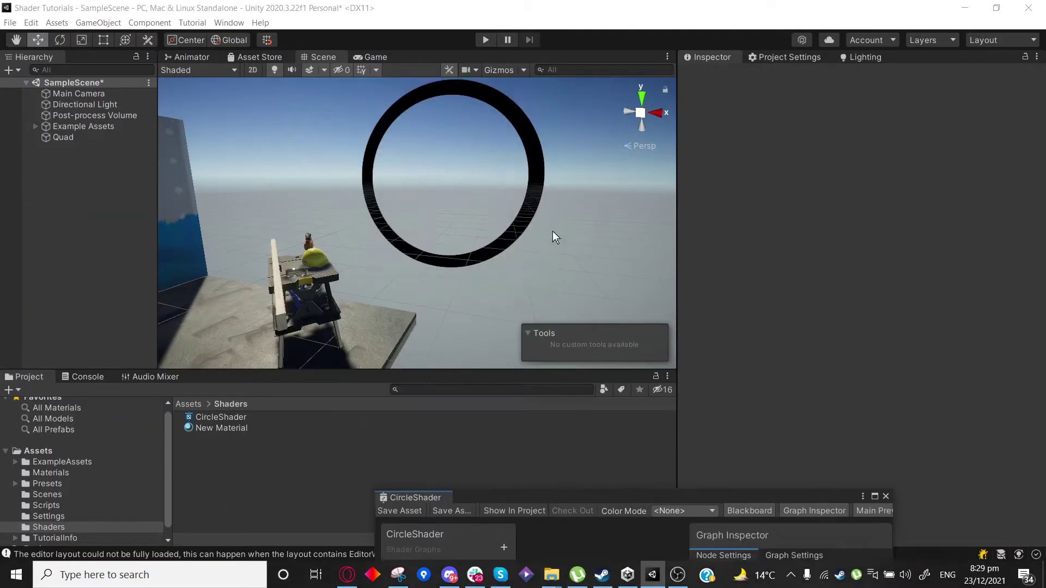
scroll(440, 240, up, 3)
mouse_move(554, 230)
middle_down()
mouse_move(523, 229)
mouse_move(556, 249)
middle_up()
alt+drag(556, 248, 431, 281)
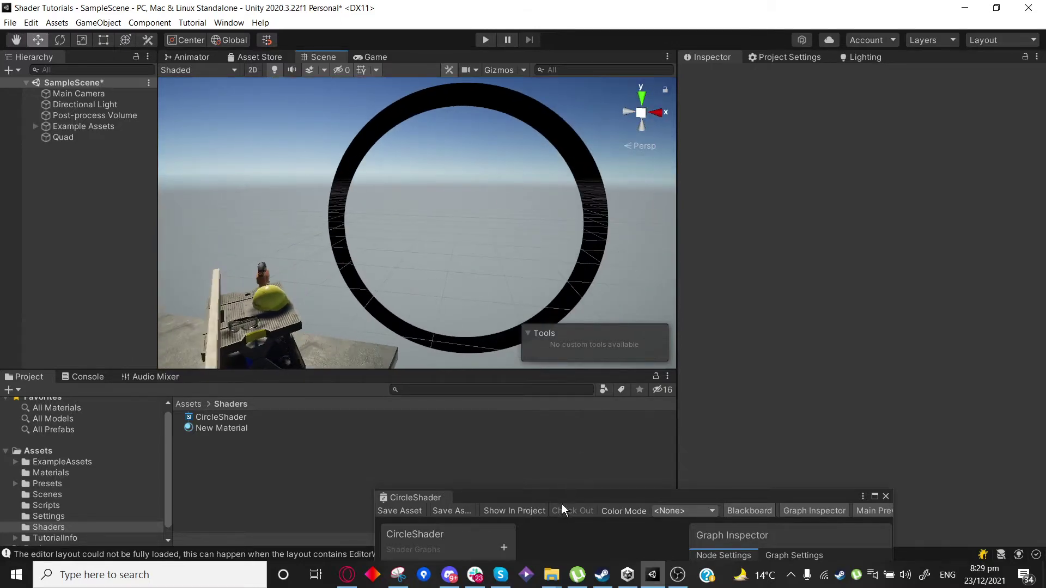
Bring the CircleShader graph back to full size and move the One Minus node slightly closer to the ring's Divide node.
drag(547, 498, 462, 152)
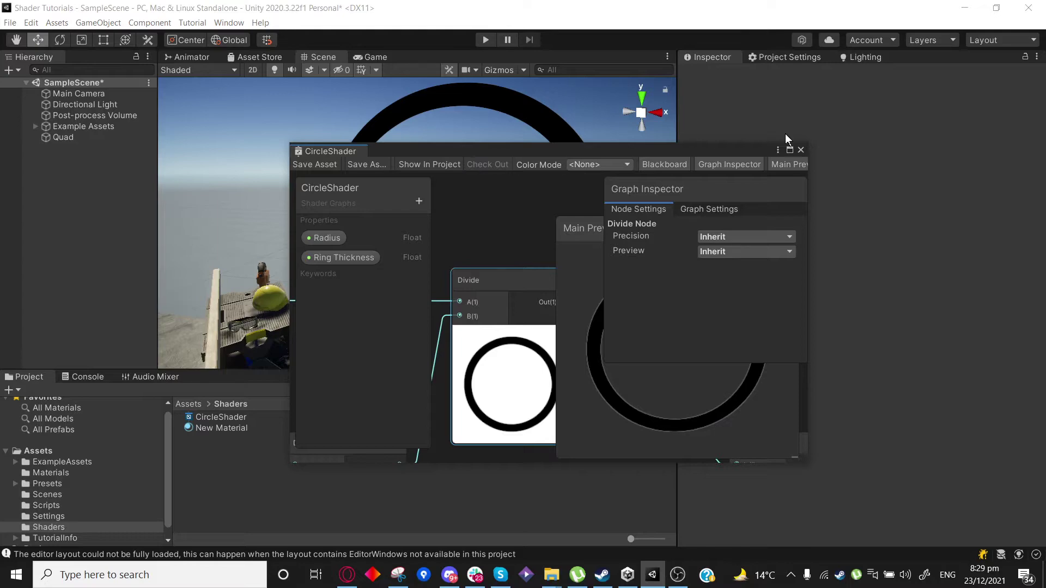
click(789, 150)
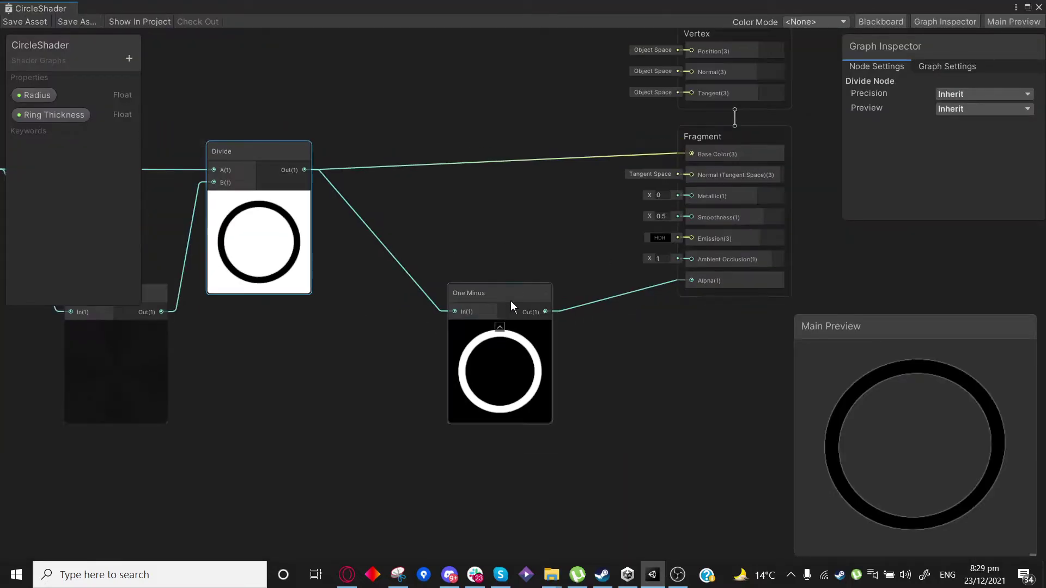
scroll(511, 301, down, 3)
drag(540, 283, 508, 262)
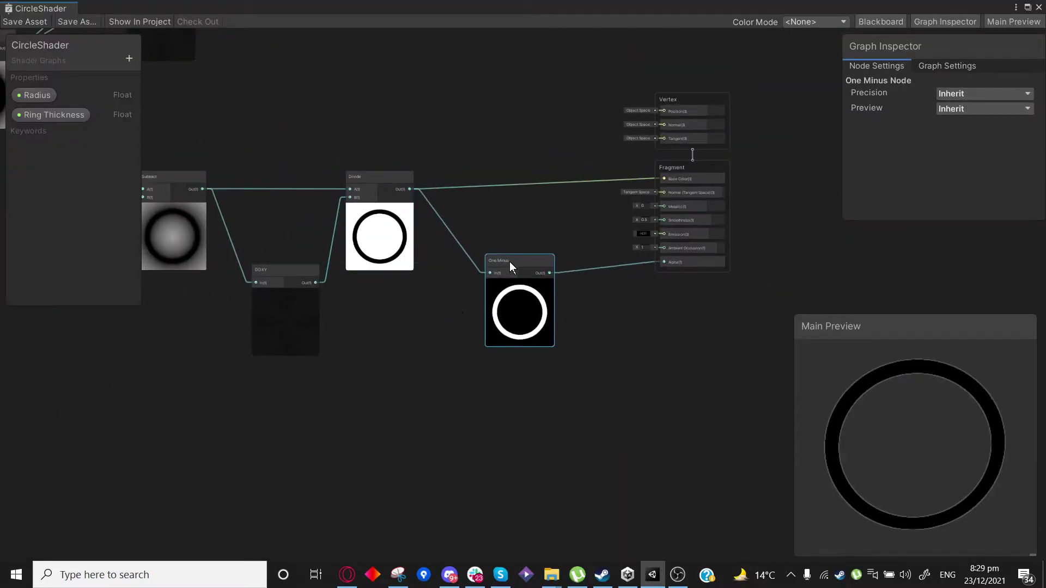
Examine the complete node chain from the UV node through the circle and ring branches to the Fragment outputs.
scroll(342, 396, down, 2)
middle_drag(342, 396, 512, 397)
scroll(564, 420, down, 1)
middle_drag(564, 420, 586, 442)
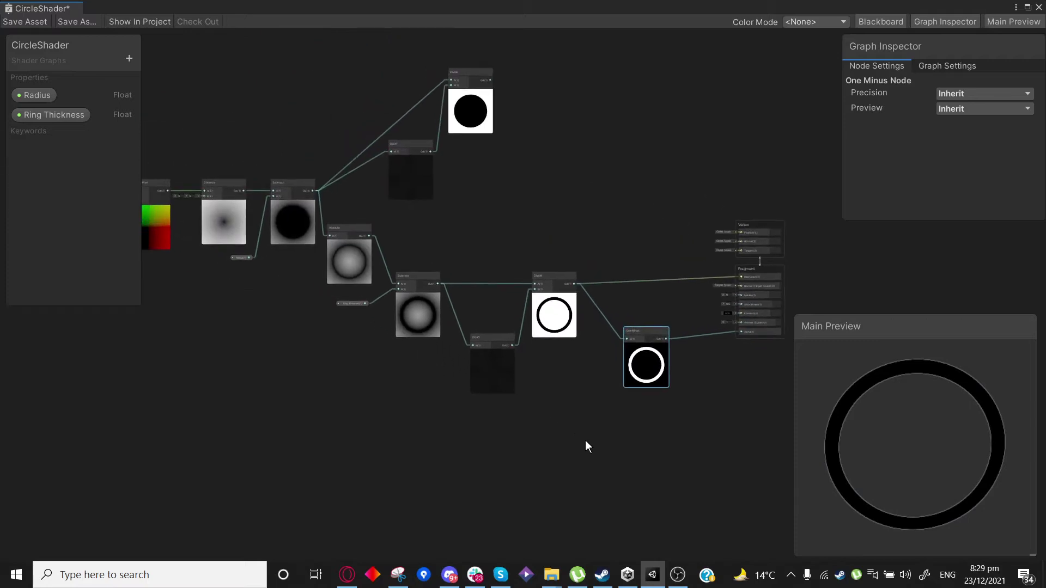
scroll(627, 452, down, 1)
drag(649, 450, 152, 105)
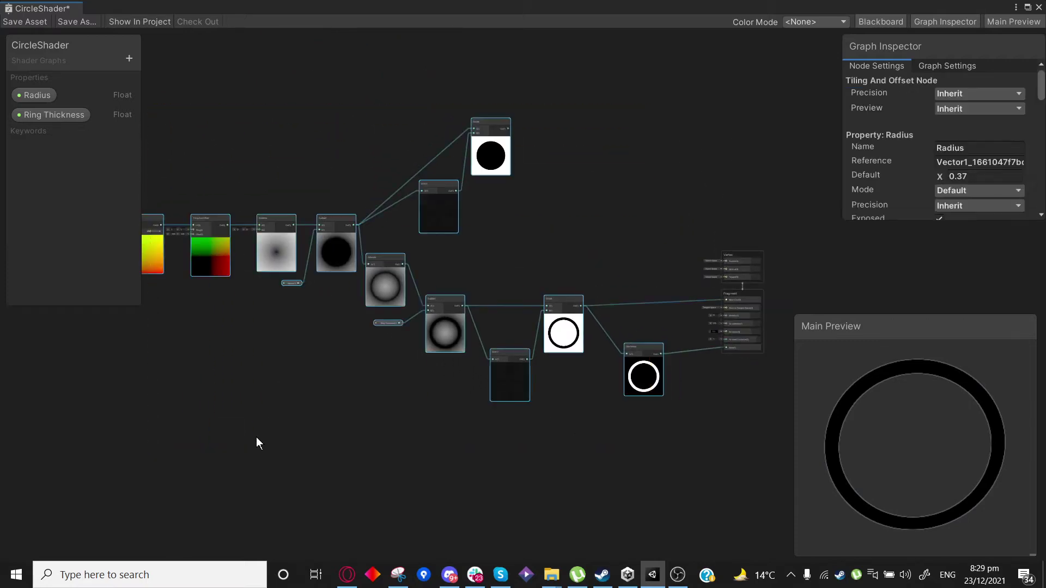
click(256, 442)
drag(658, 439, 169, 93)
click(542, 235)
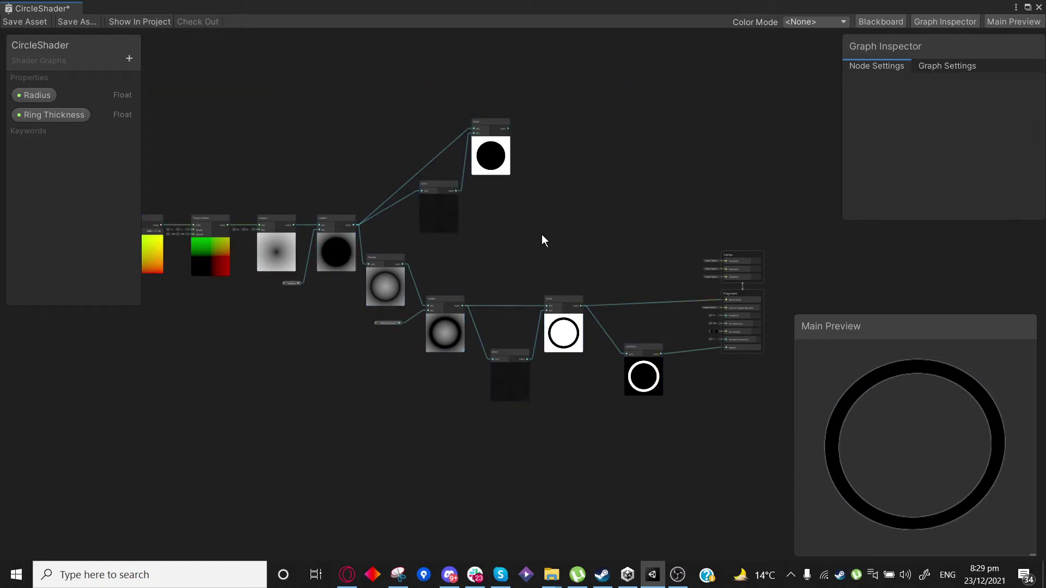
scroll(580, 439, up, 3)
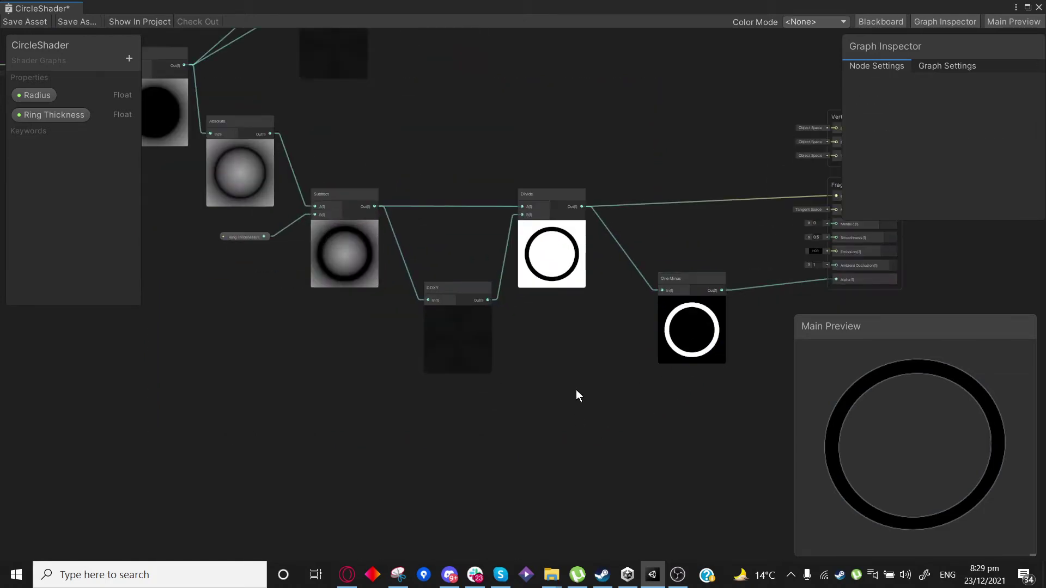
scroll(576, 390, down, 2)
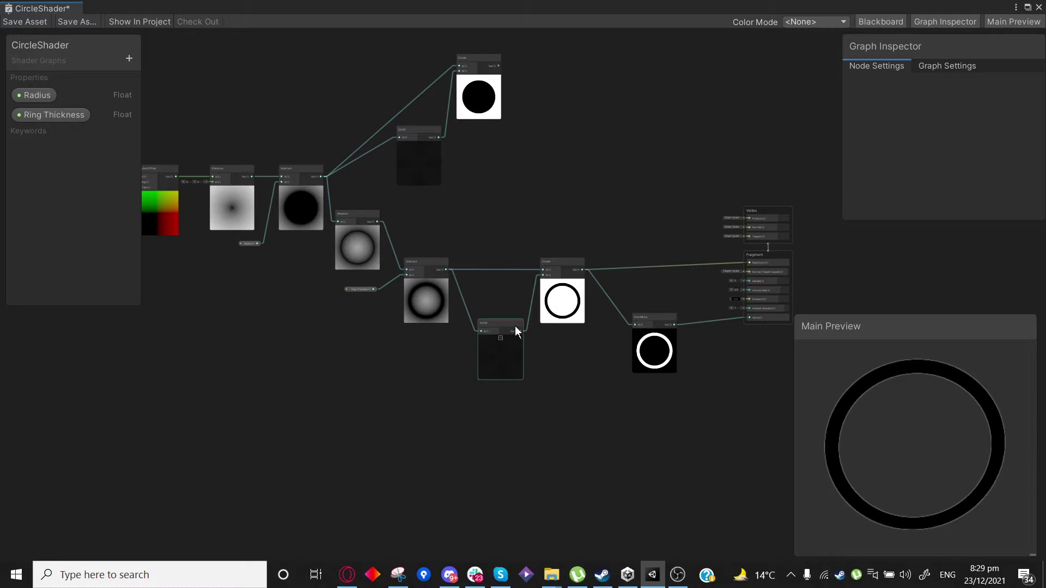
scroll(550, 401, down, 1)
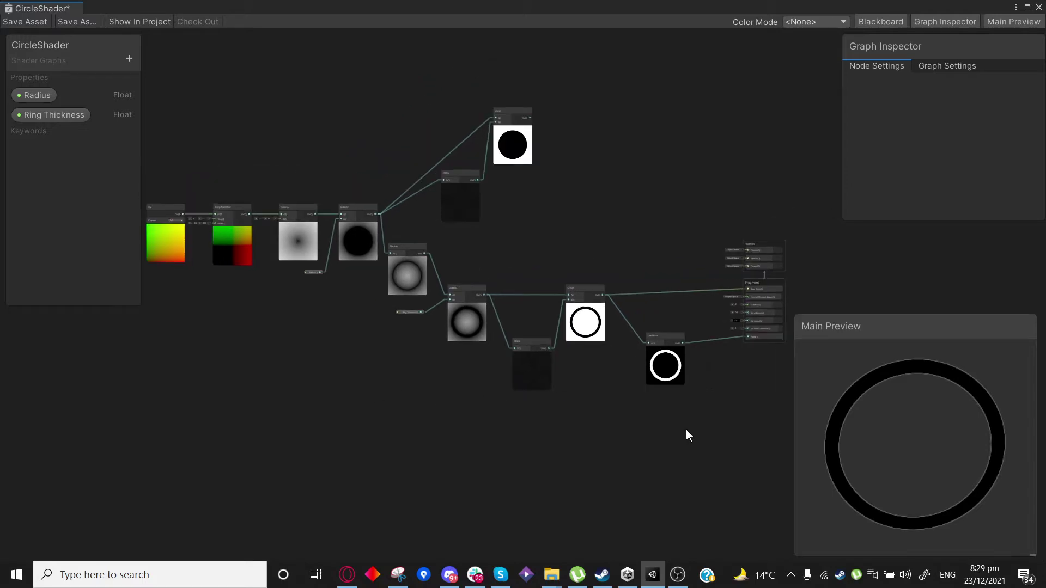
drag(155, 67, 156, 67)
click(317, 398)
scroll(502, 417, down, 1)
scroll(439, 427, up, 3)
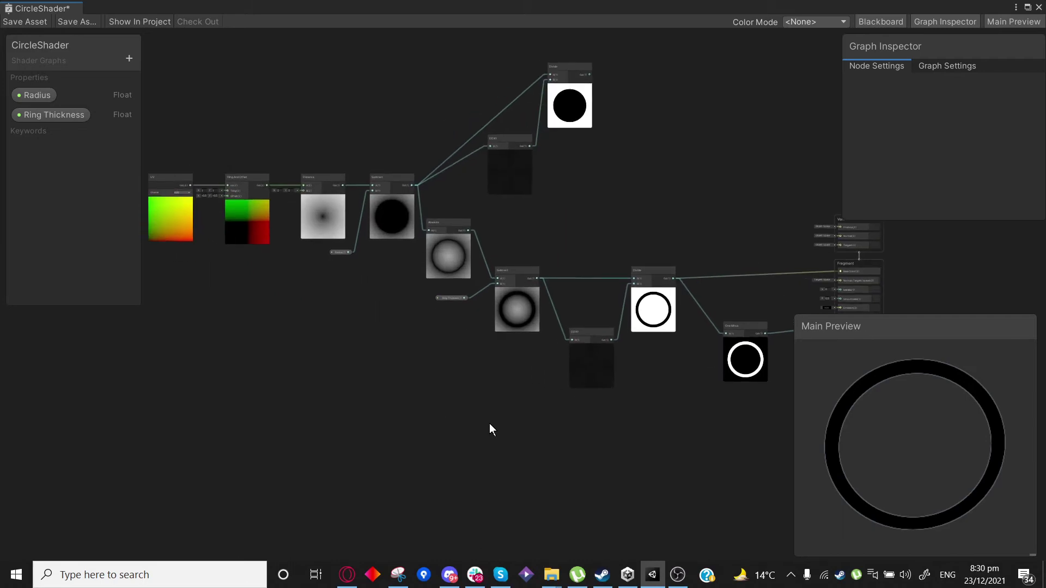
Move all nodes before One Minus together closer to it and the Fragment block, and save the shader asset.
scroll(506, 427, down, 2)
drag(640, 430, 213, 99)
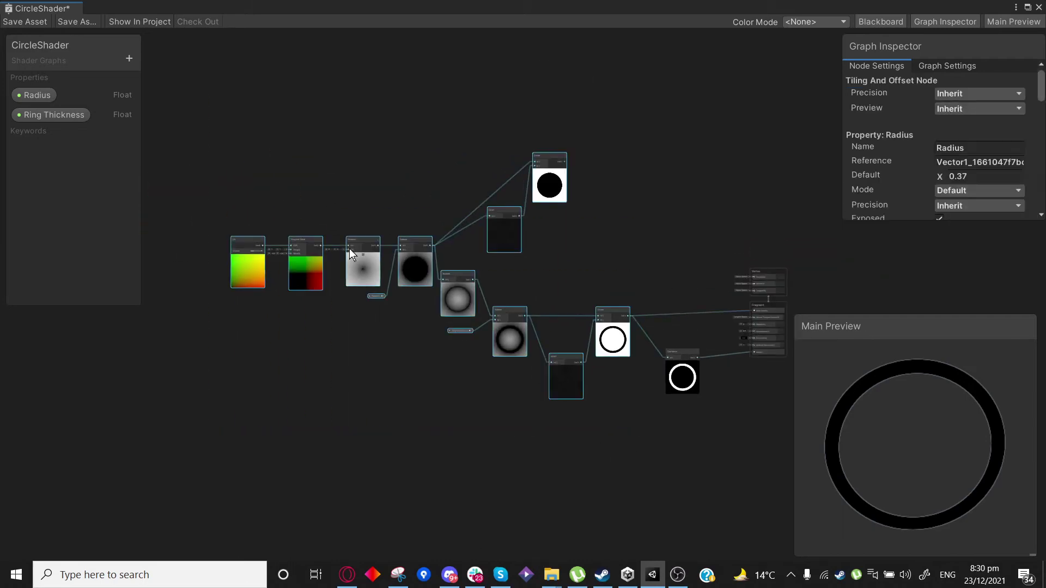
drag(369, 278, 390, 284)
click(632, 481)
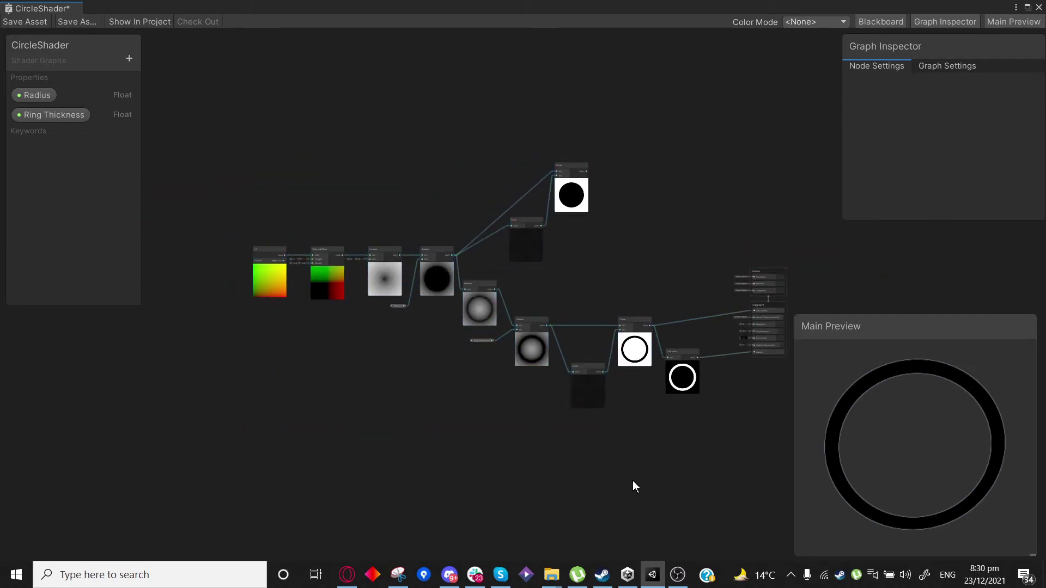
scroll(706, 435, up, 2)
scroll(599, 424, down, 1)
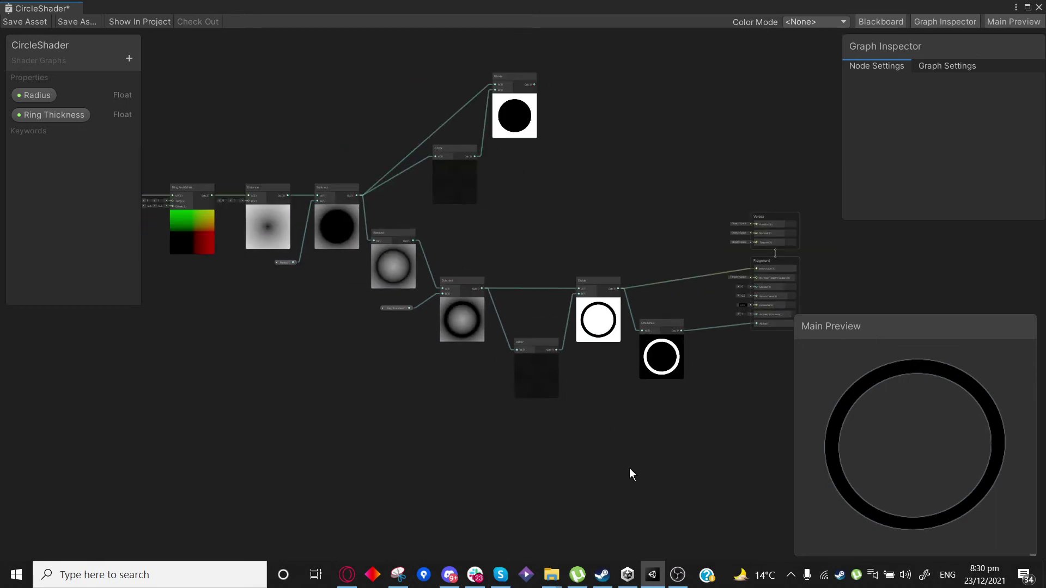
click(36, 23)
click(678, 574)
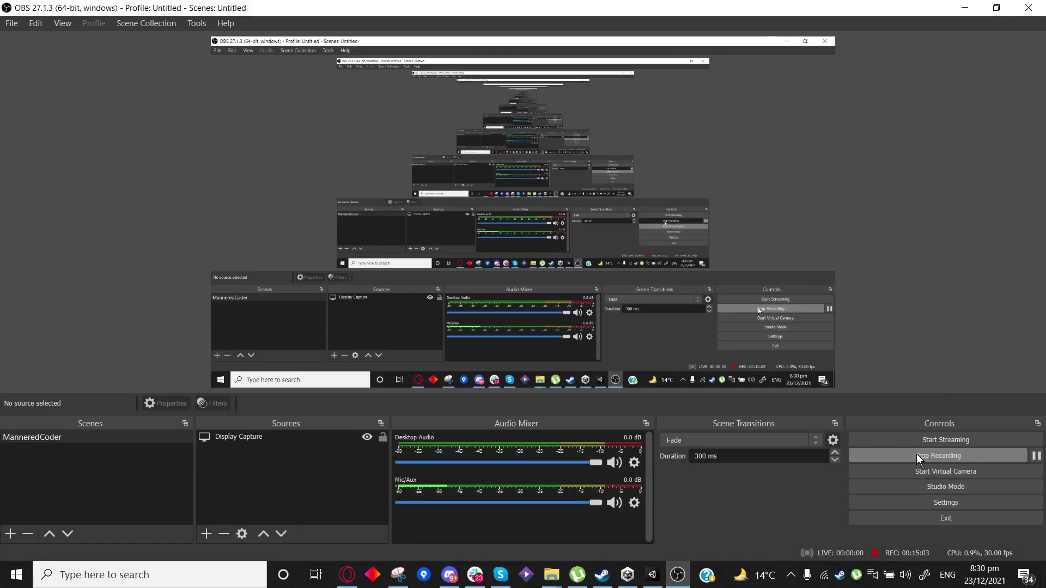